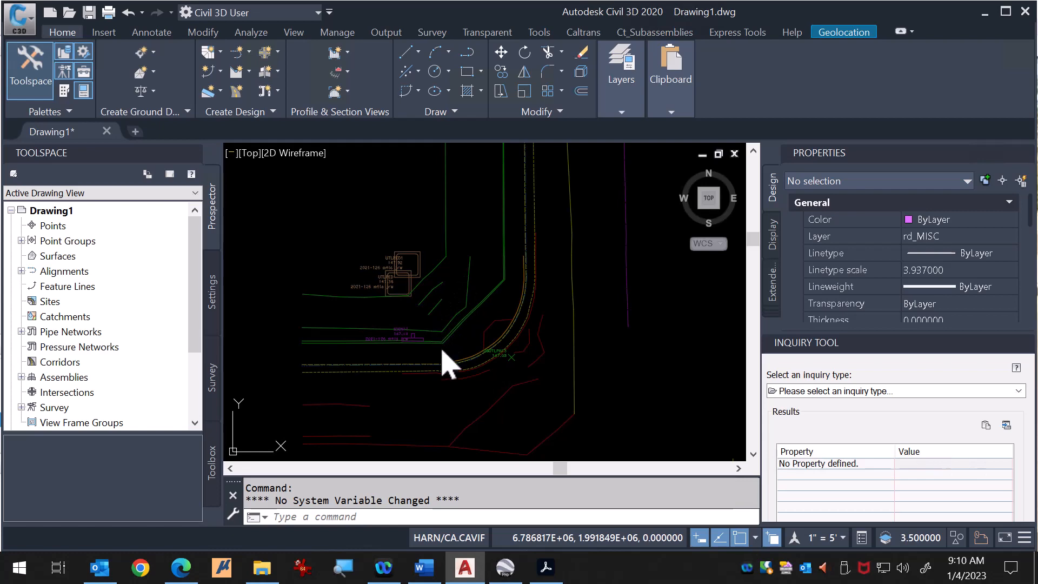
Step: Examine the surveyed street corner in the drawing, including the utility boxes, the sign, the underground utility marker and the curb and sidewalk lines
left_click(492, 381)
scroll(456, 373, "up", 2)
scroll(437, 368, "down", 2)
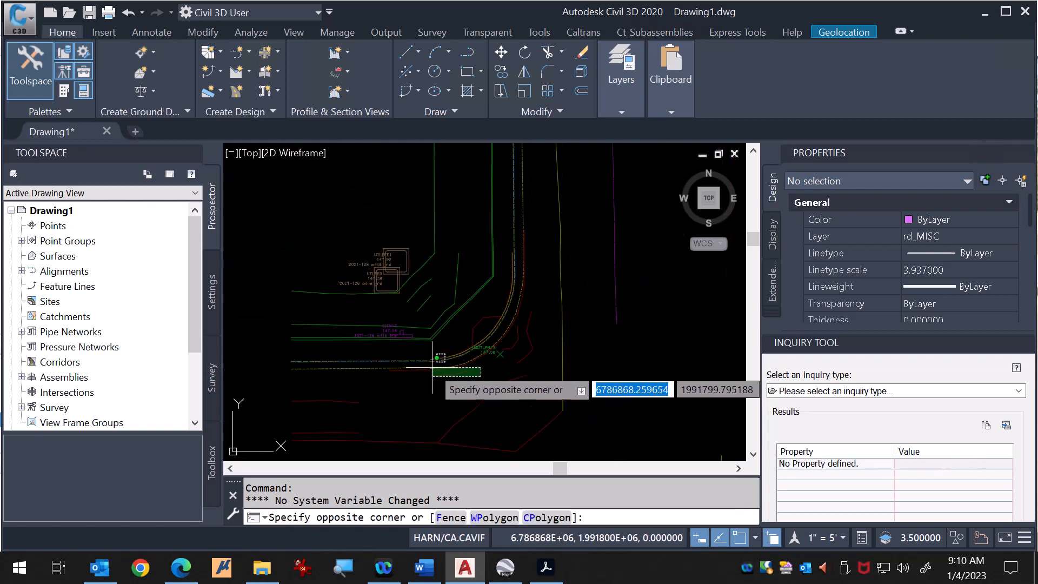
key("Escape")
scroll(427, 363, "up", 4)
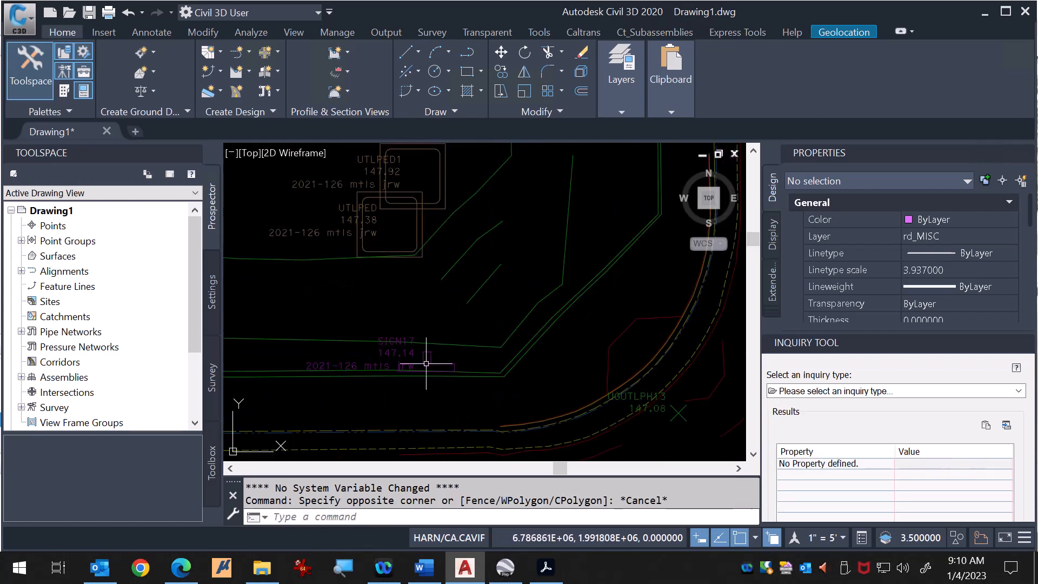
scroll(397, 383, "down", 1)
scroll(392, 256, "up", 2)
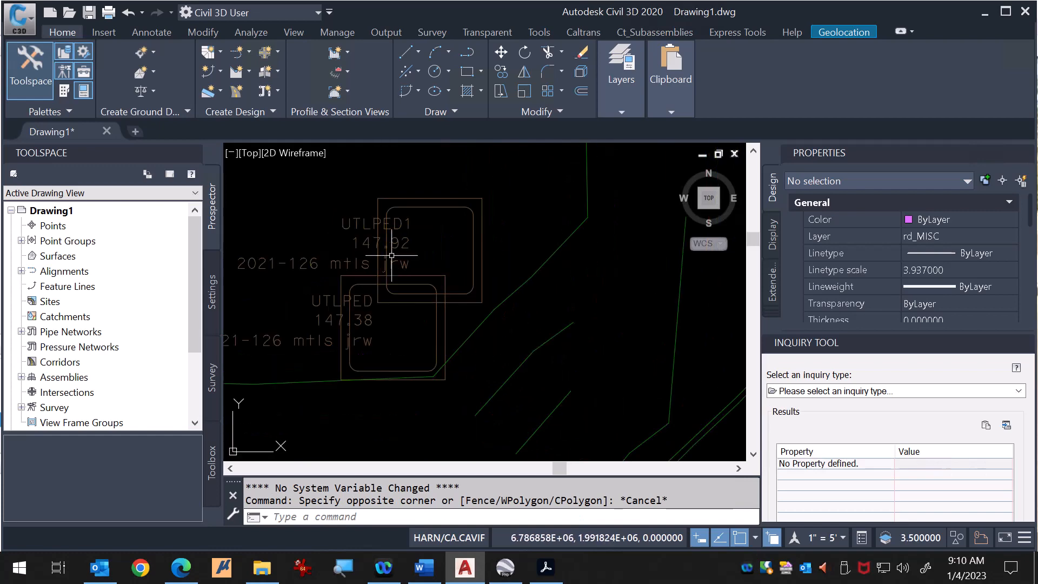
scroll(391, 255, "up", 2)
scroll(383, 302, "down", 7)
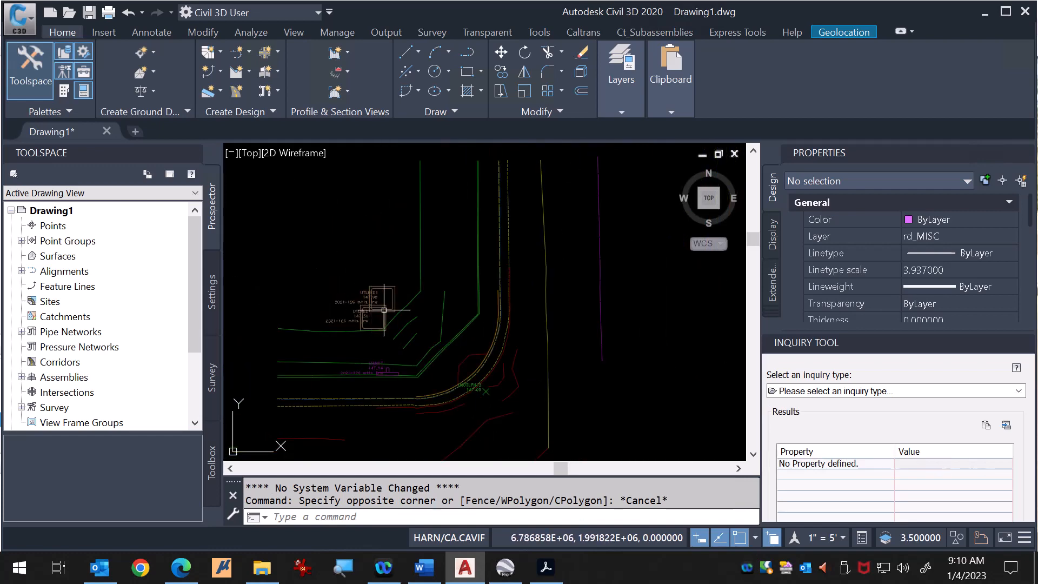
scroll(475, 378, "up", 5)
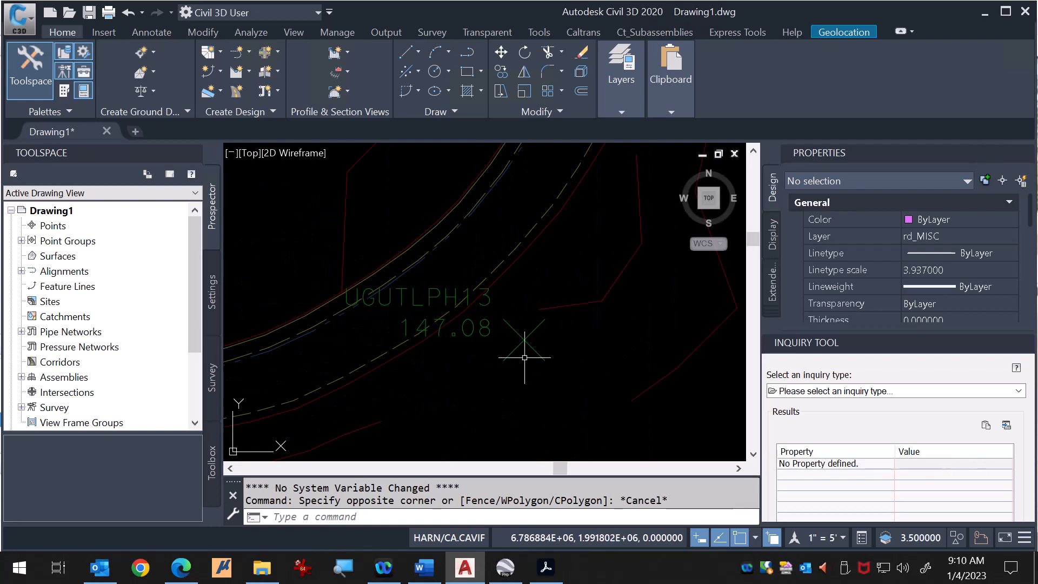
scroll(489, 361, "down", 5)
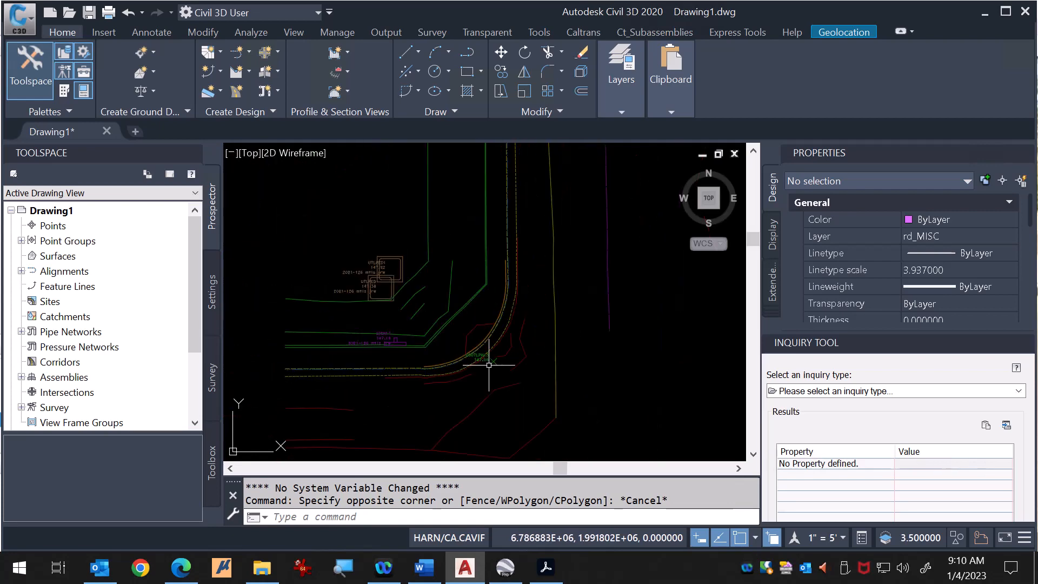
scroll(515, 288, "up", 4)
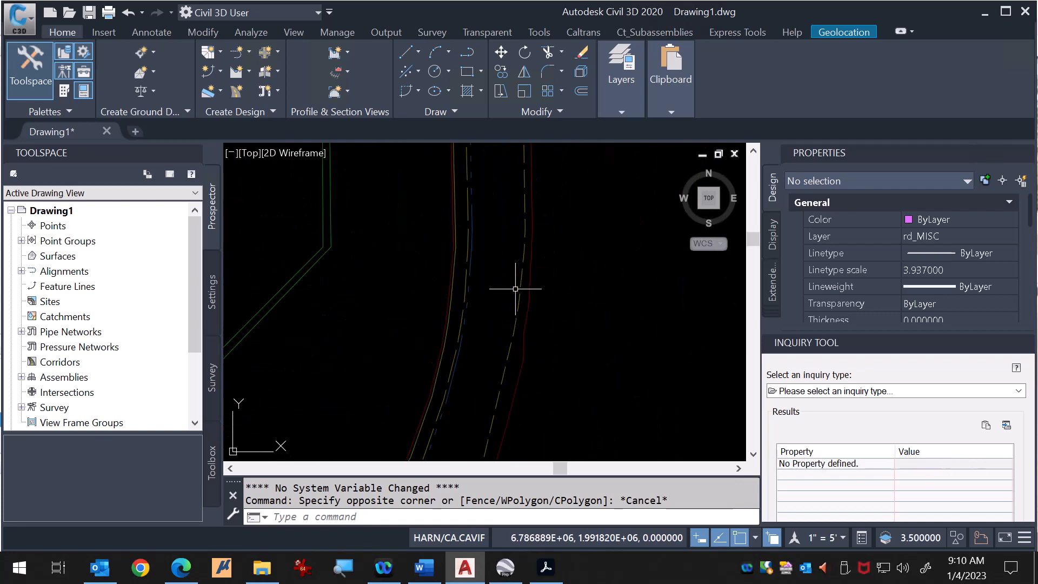
scroll(499, 282, "down", 3)
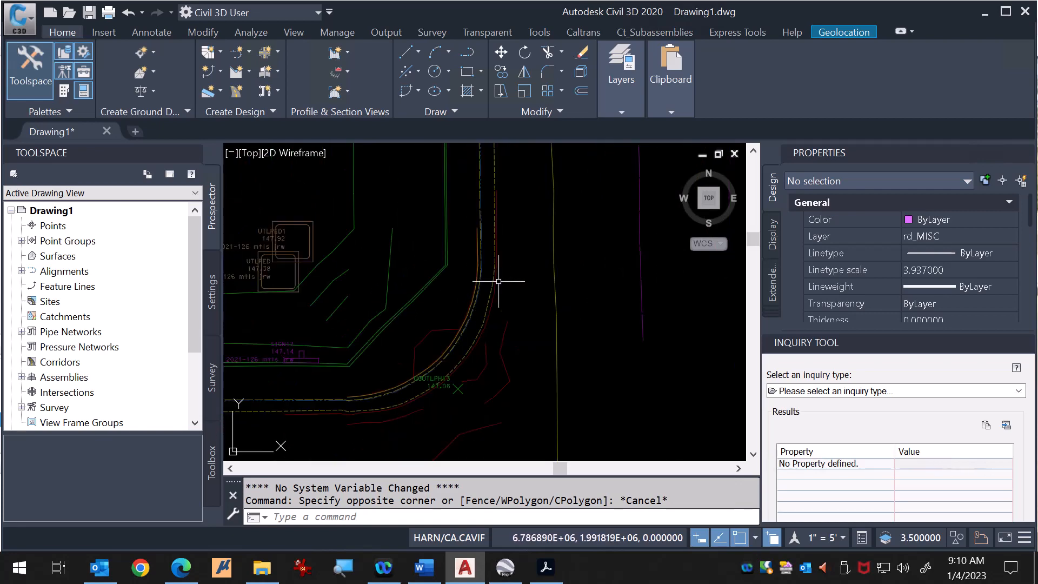
scroll(430, 279, "up", 5)
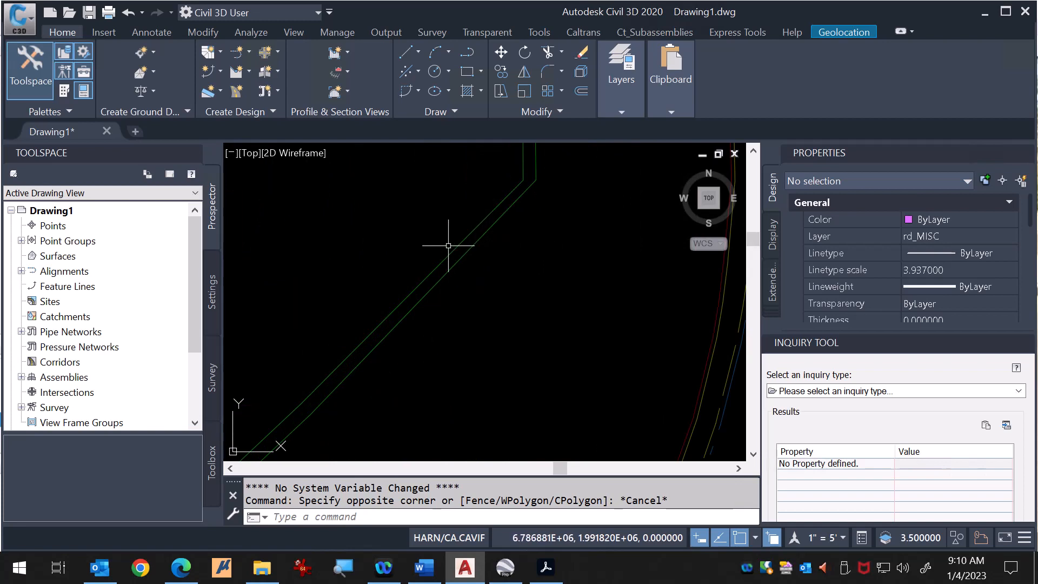
scroll(468, 285, "down", 3)
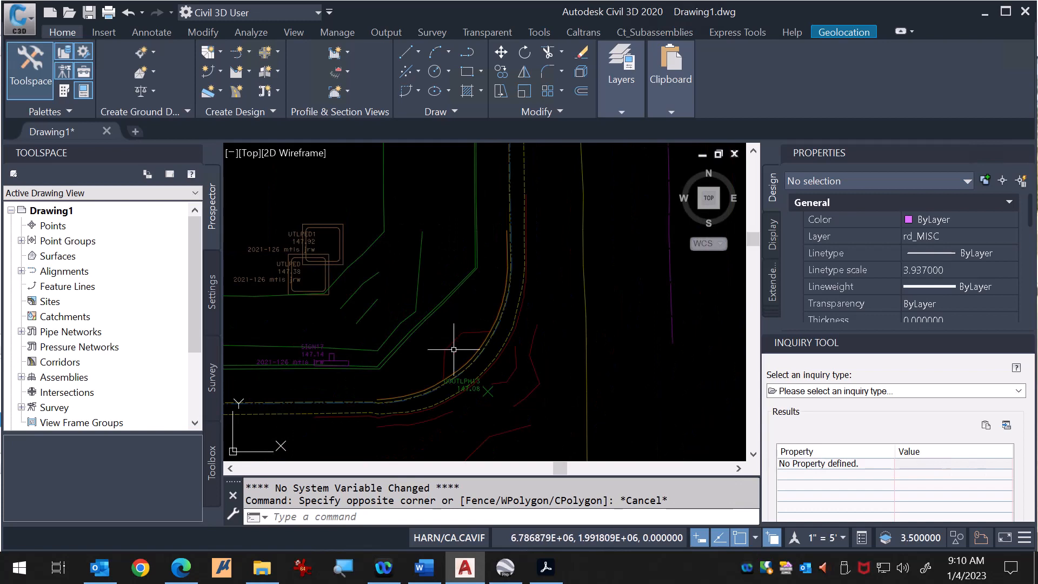
scroll(449, 346, "down", 2)
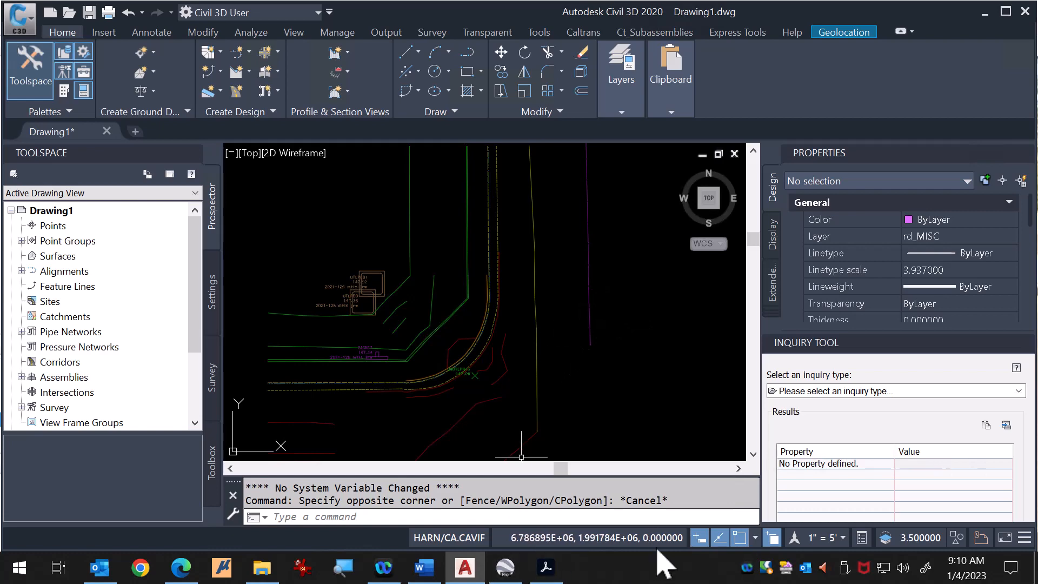
Step: Switch to Google Earth Pro to view the same corner in Street View, and return to Civil 3D
left_click(506, 567)
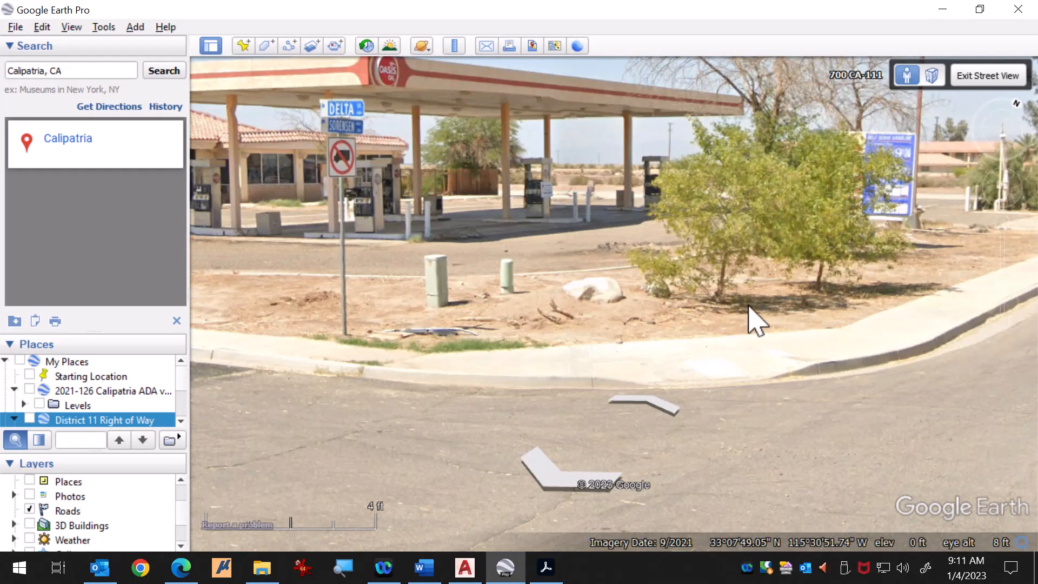
left_click(463, 568)
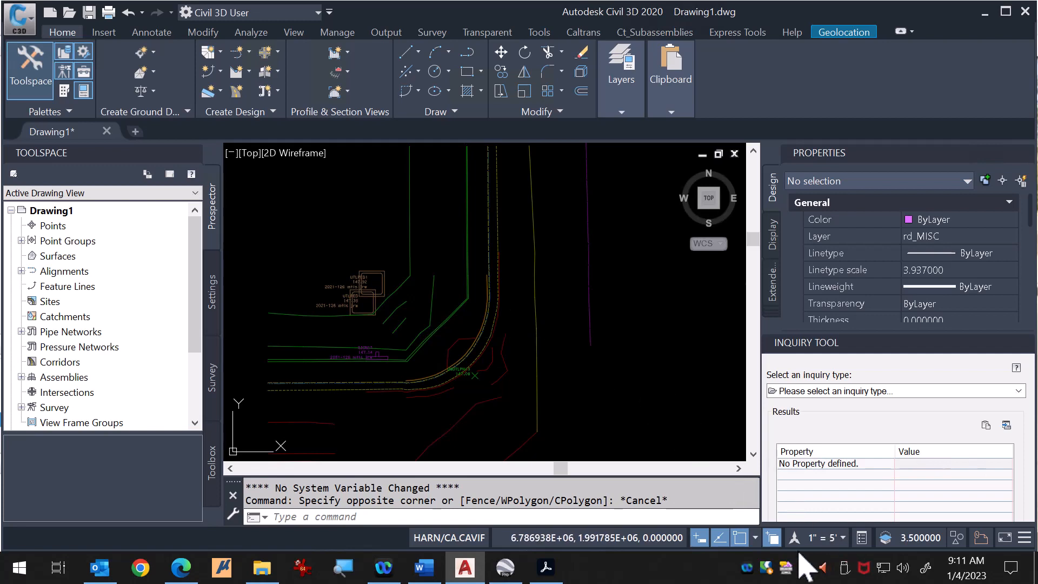
Step: Turn on the Tangent, Nearest, Apparent Intersection, Insertion and Perpendicular object snaps in addition to Endpoint
left_click(756, 538)
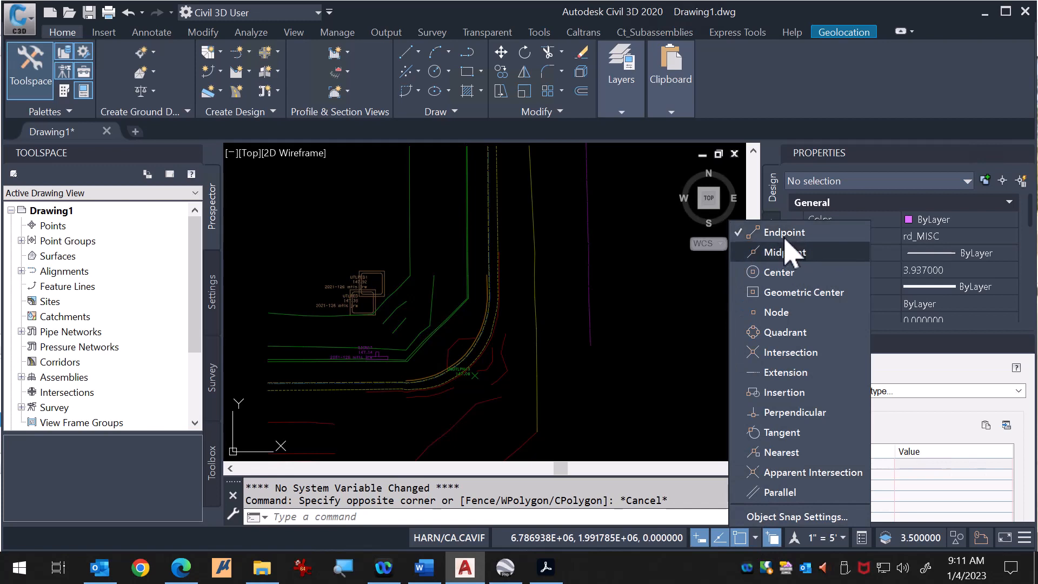
left_click(754, 541)
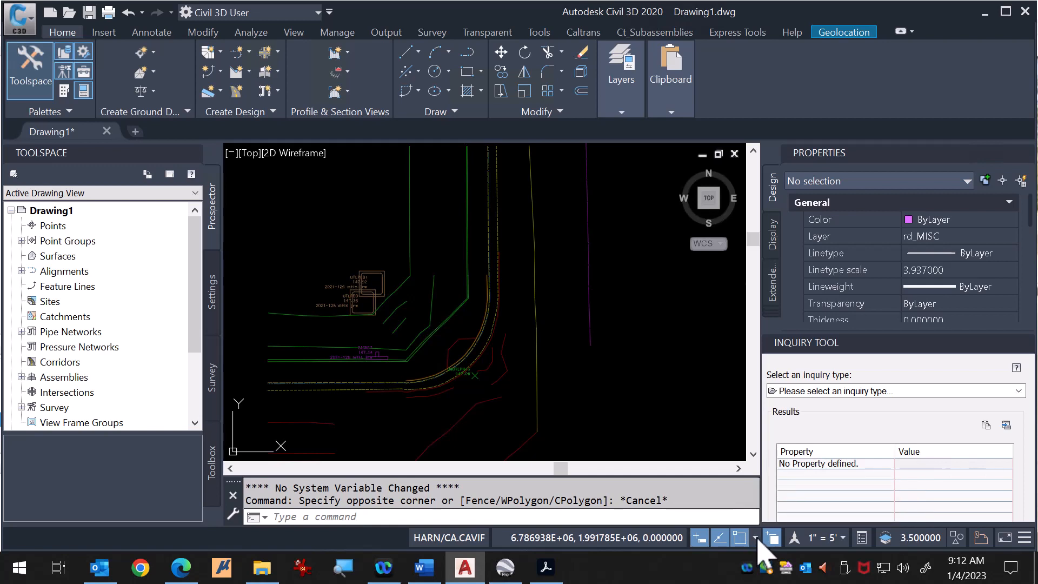
left_click(756, 538)
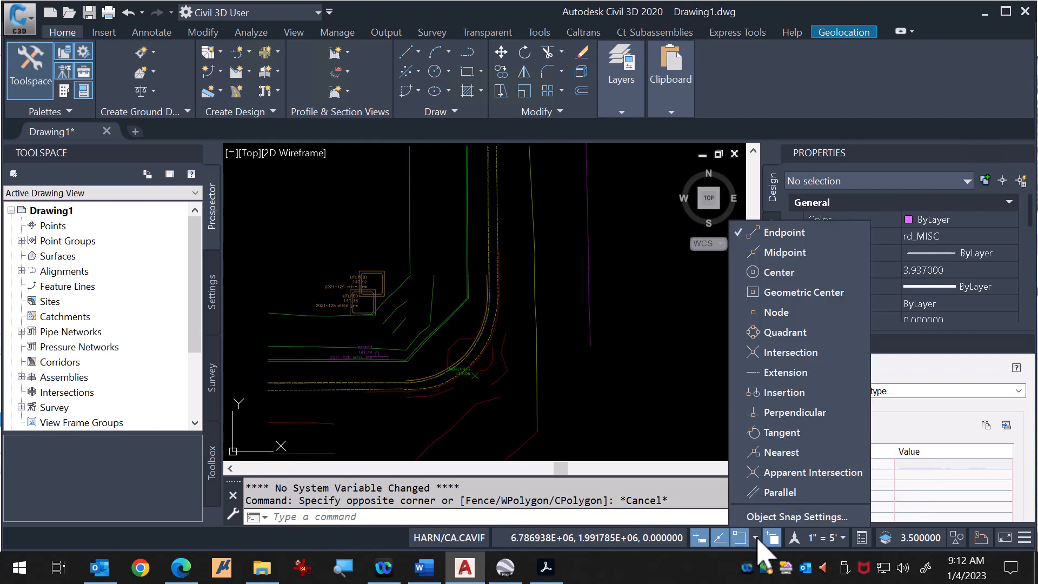
left_click(779, 441)
left_click(781, 453)
left_click(789, 473)
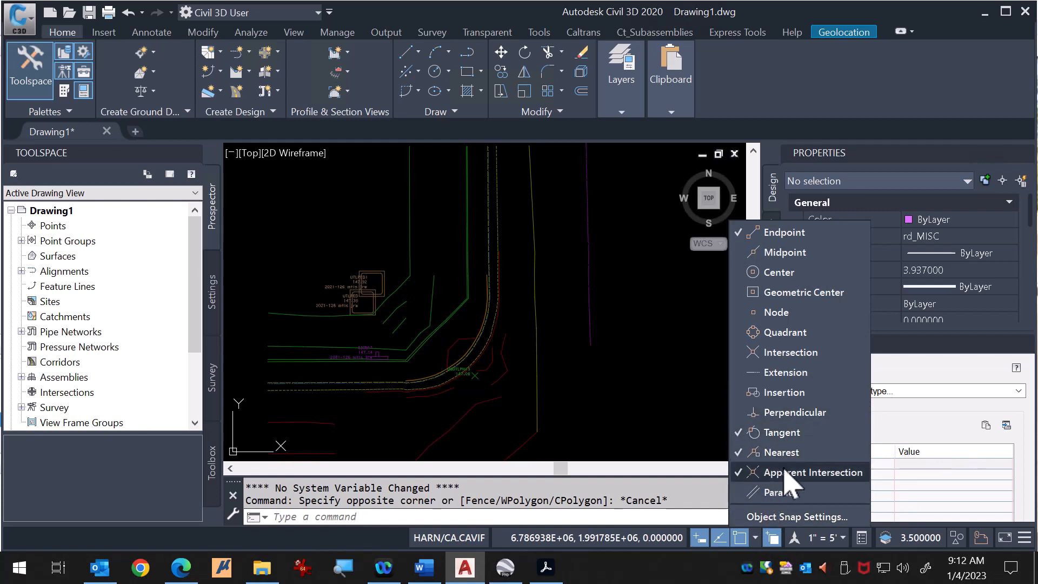
left_click(771, 393)
left_click(779, 413)
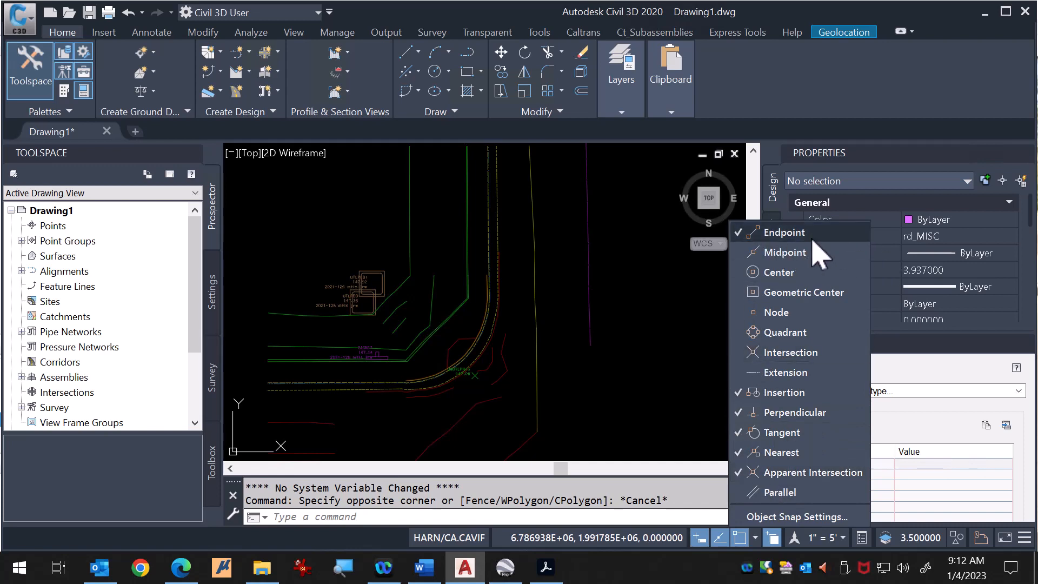
Step: Turn off the Insertion, Perpendicular, Tangent, Nearest and Apparent Intersection object snaps, keeping only Endpoint
left_click(792, 392)
left_click(794, 412)
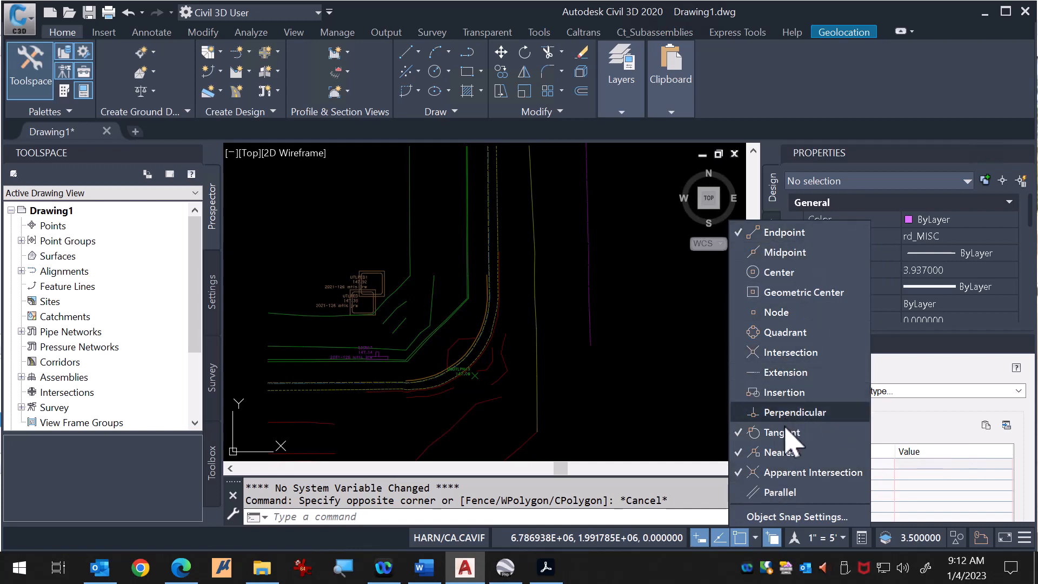
left_click(792, 433)
left_click(792, 452)
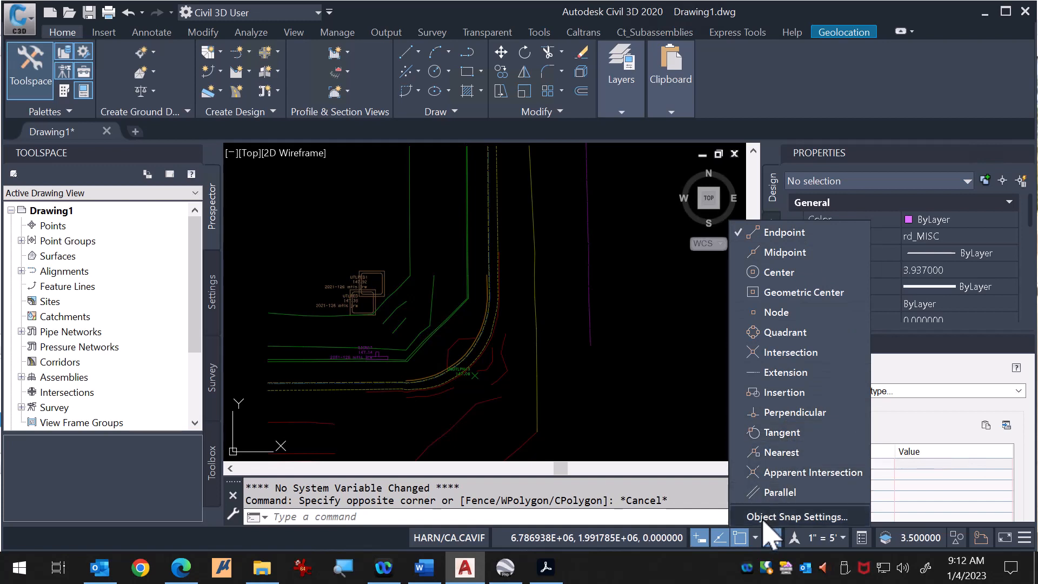
left_click(757, 537)
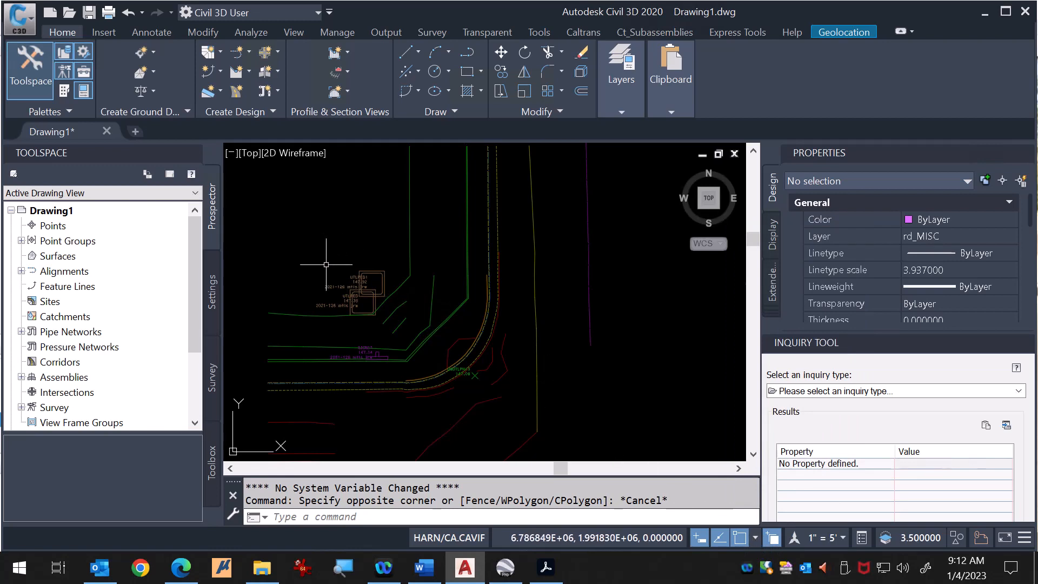
Step: Draw a line about 8.85 units long between two snapped endpoints on the blue curb line, below the sign and west of the curve
scroll(336, 371, "up", 6)
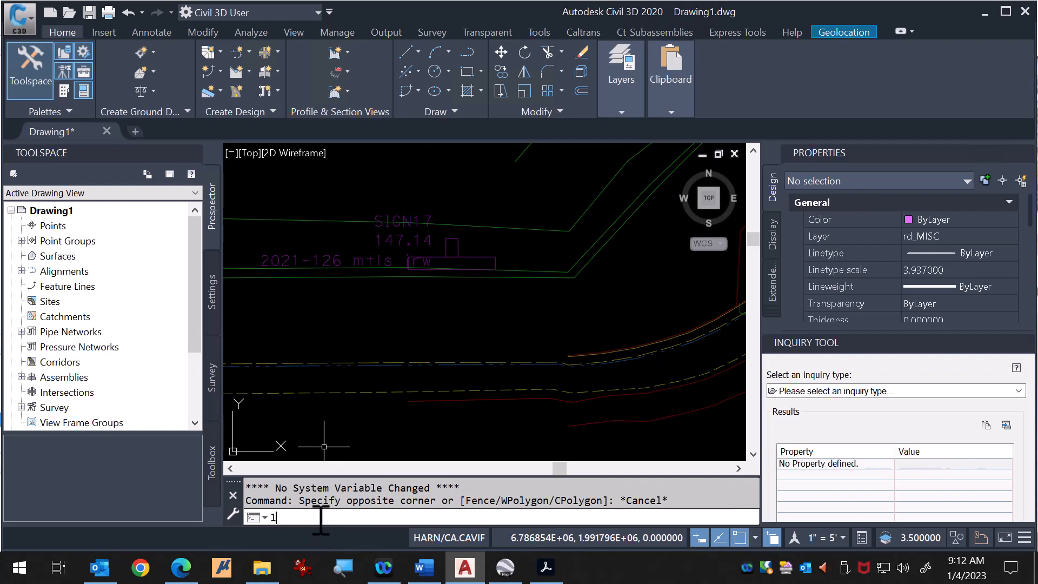
key("Return")
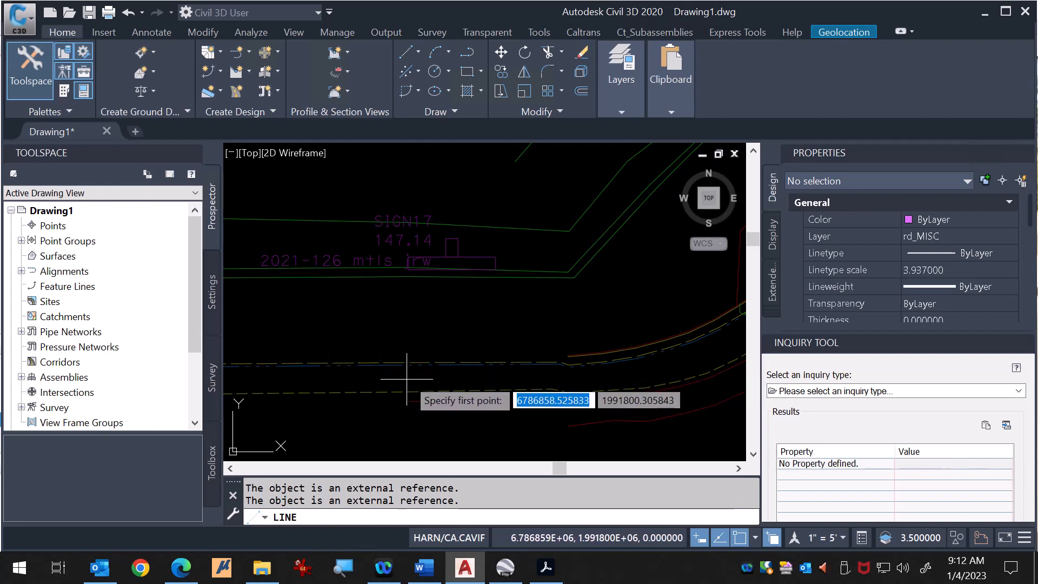
scroll(400, 373, "up", 2)
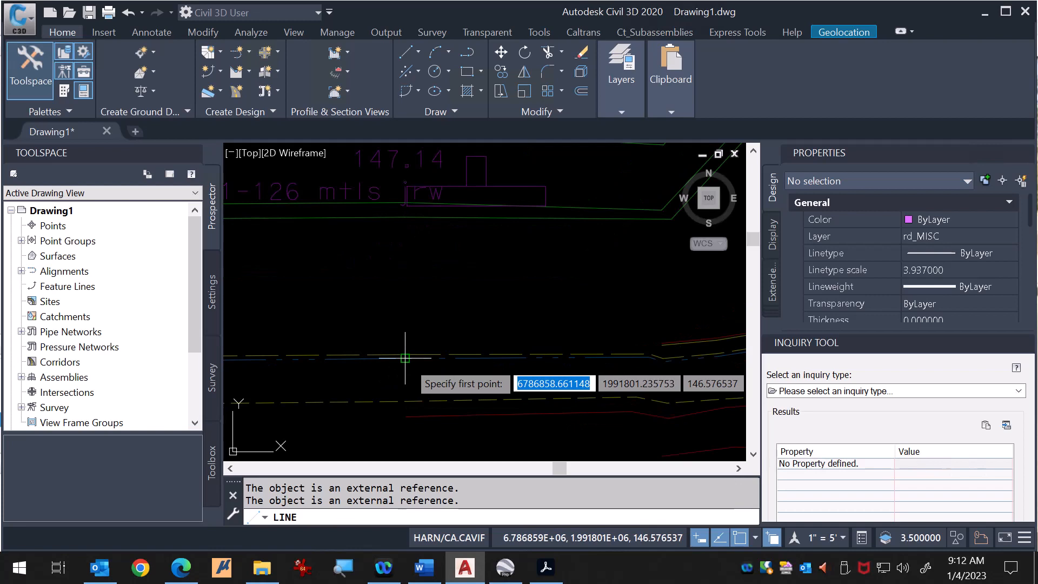
left_click(405, 358)
scroll(371, 371, "down", 2)
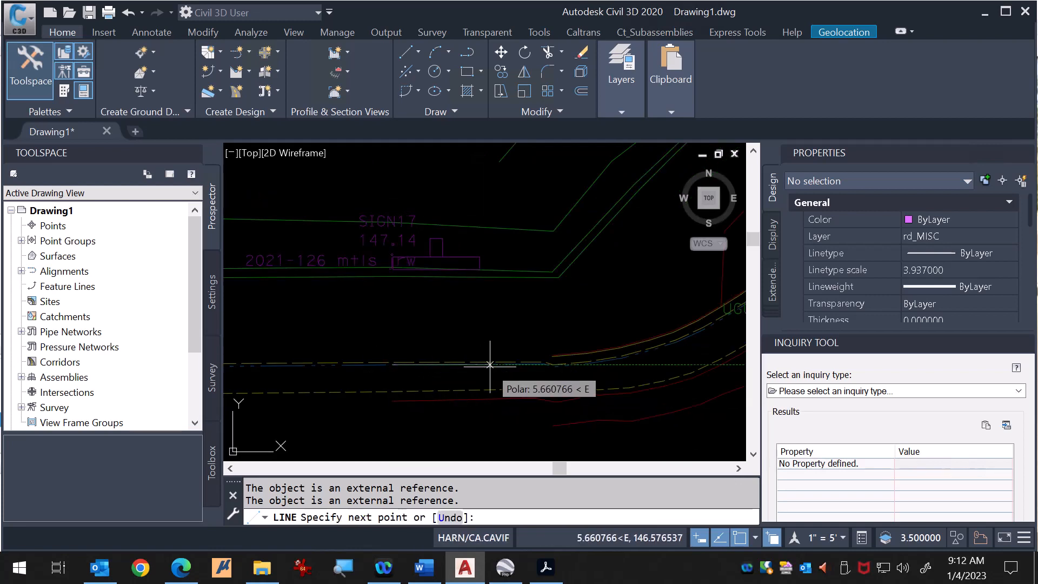
scroll(546, 372, "up", 2)
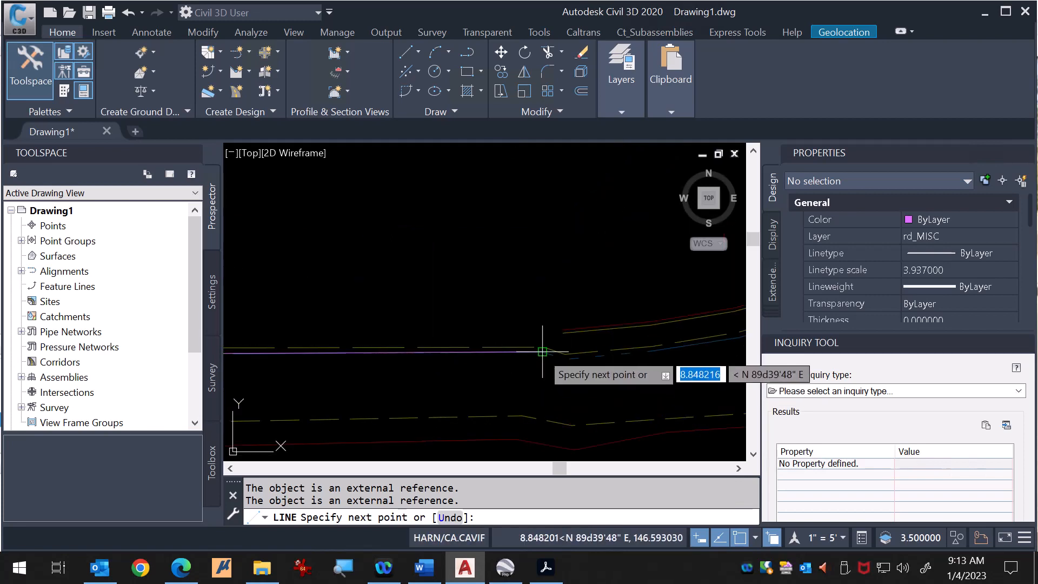
left_click(543, 352)
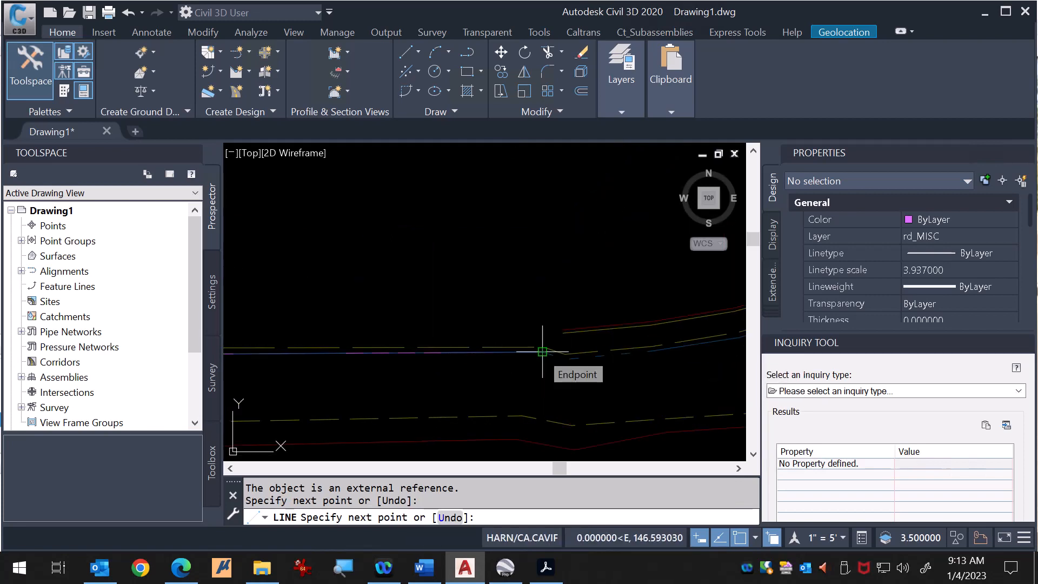
key("Return")
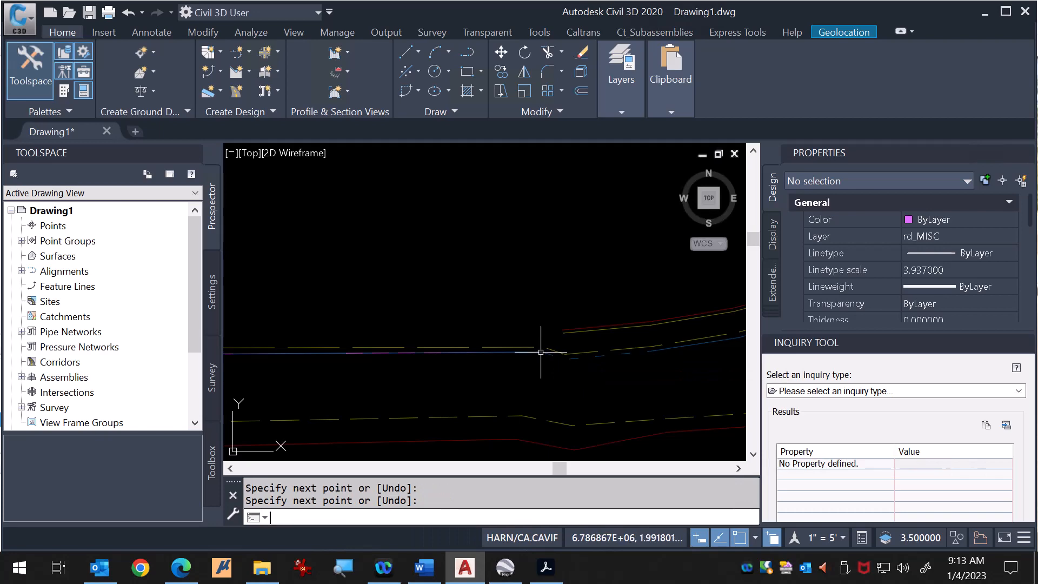
Step: Select the new line instead of the overlapping external reference and review its start and end coordinates and elevations in its properties
scroll(510, 355, "down", 2)
scroll(424, 372, "up", 3)
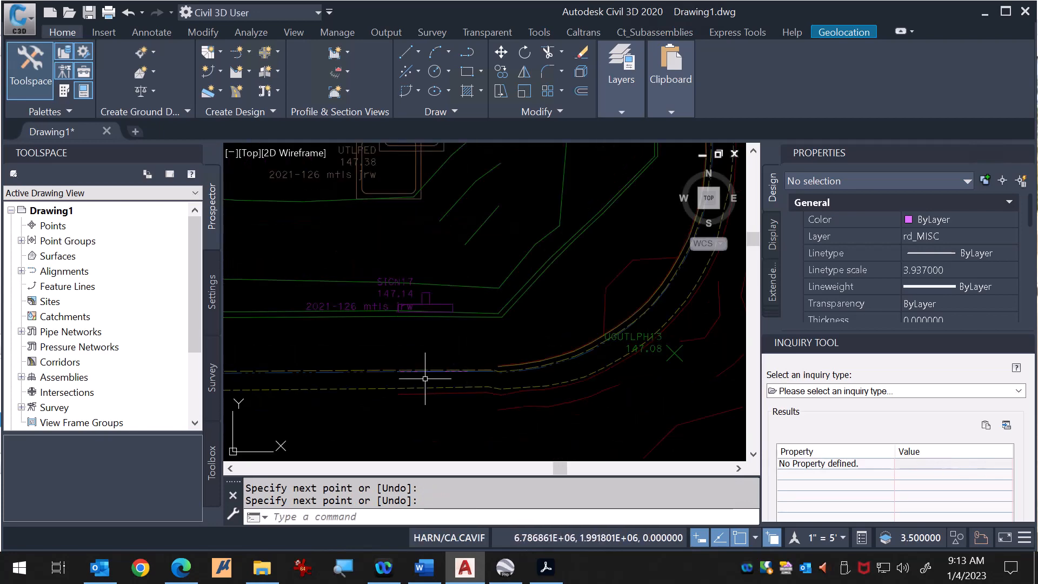
key("Escape")
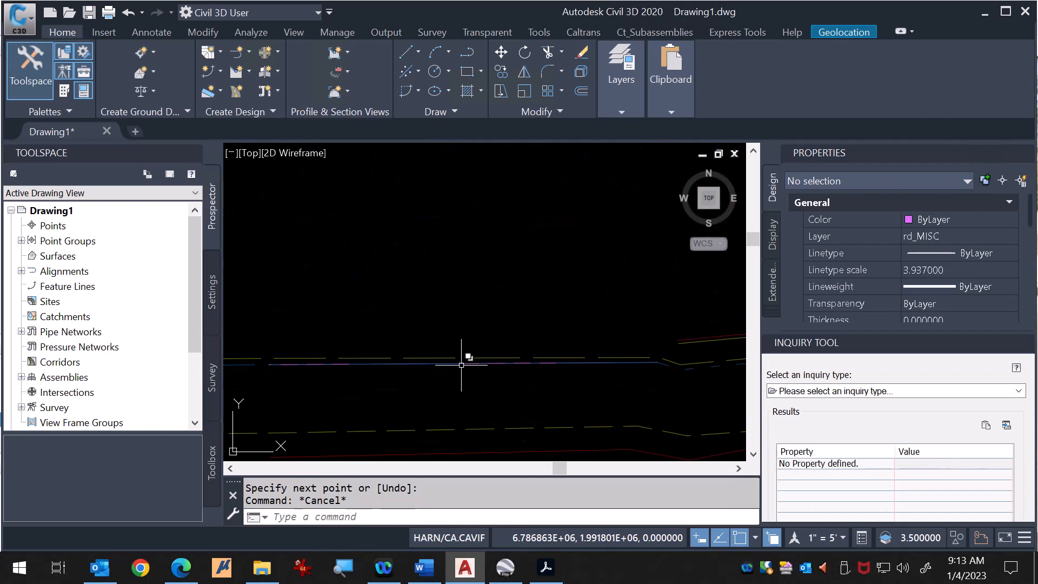
left_click(462, 365)
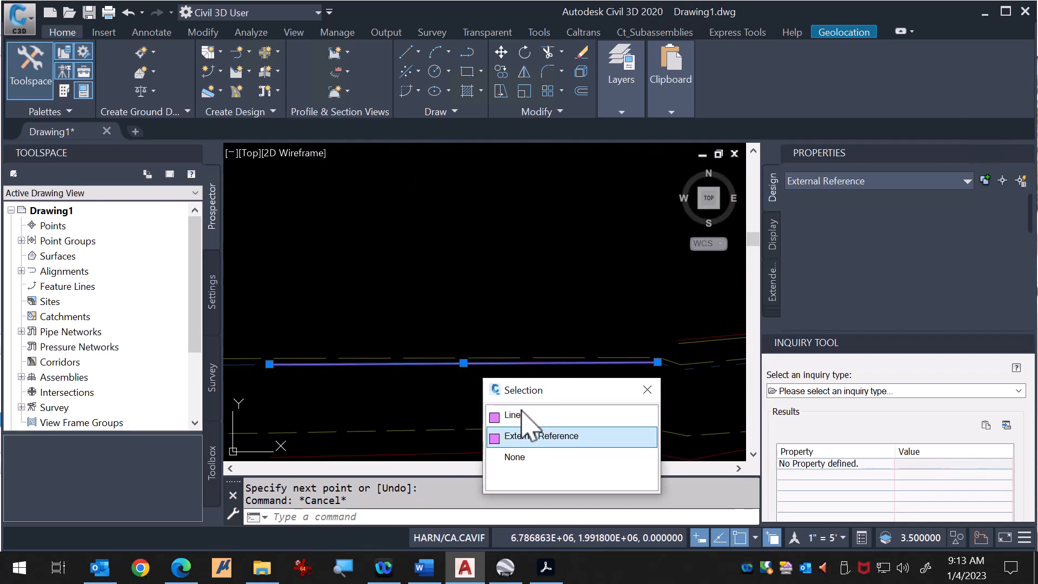
left_click(545, 415)
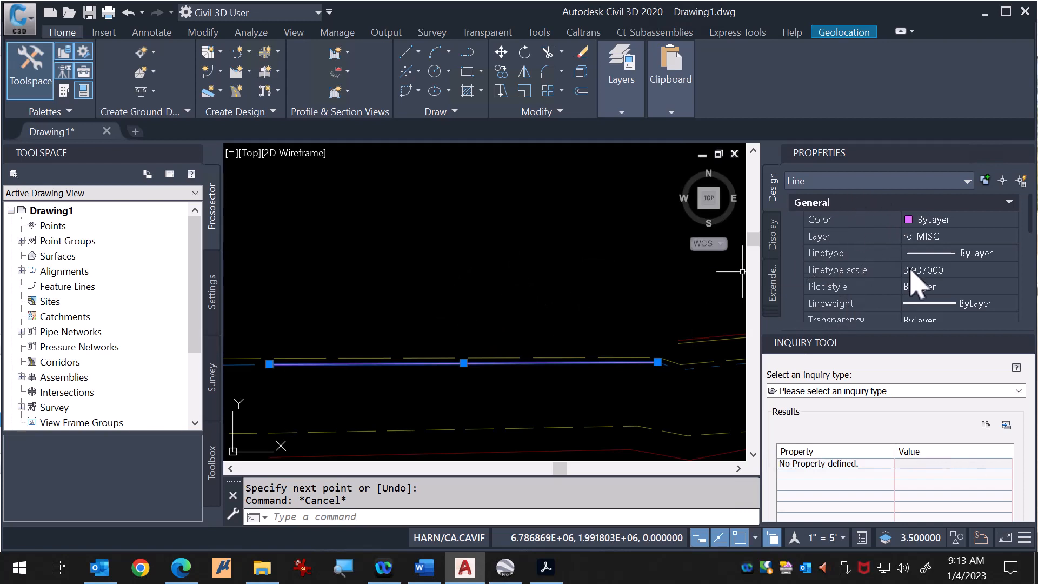
scroll(920, 264, "down", 3)
scroll(926, 273, "down", 1)
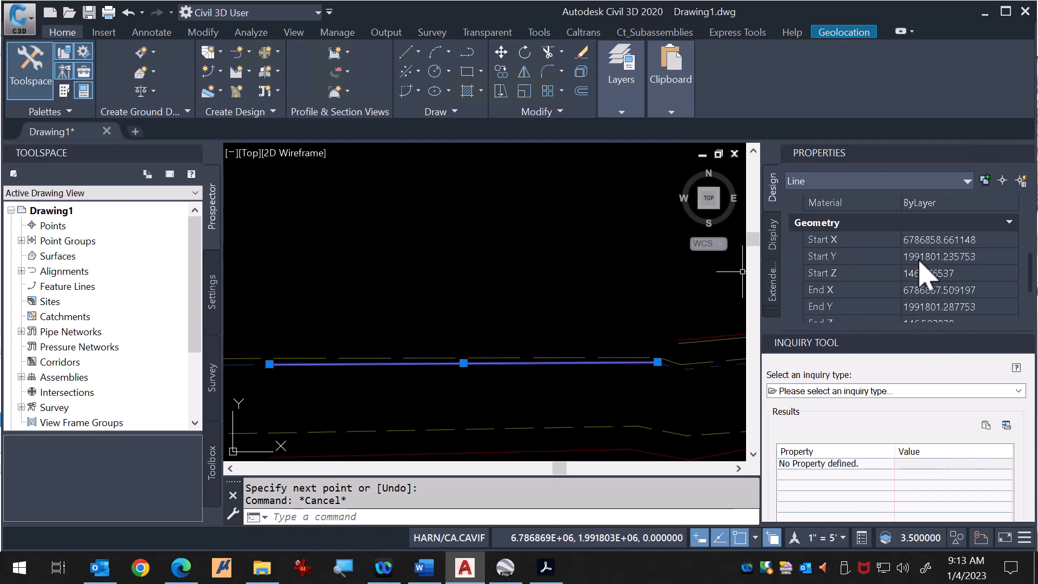
scroll(921, 262, "down", 1)
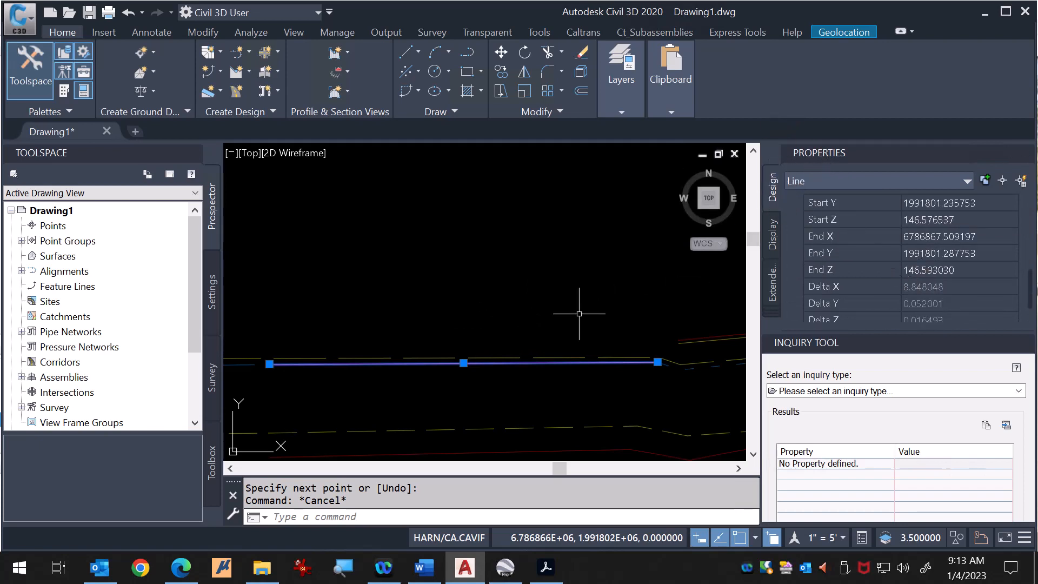
right_click(483, 364)
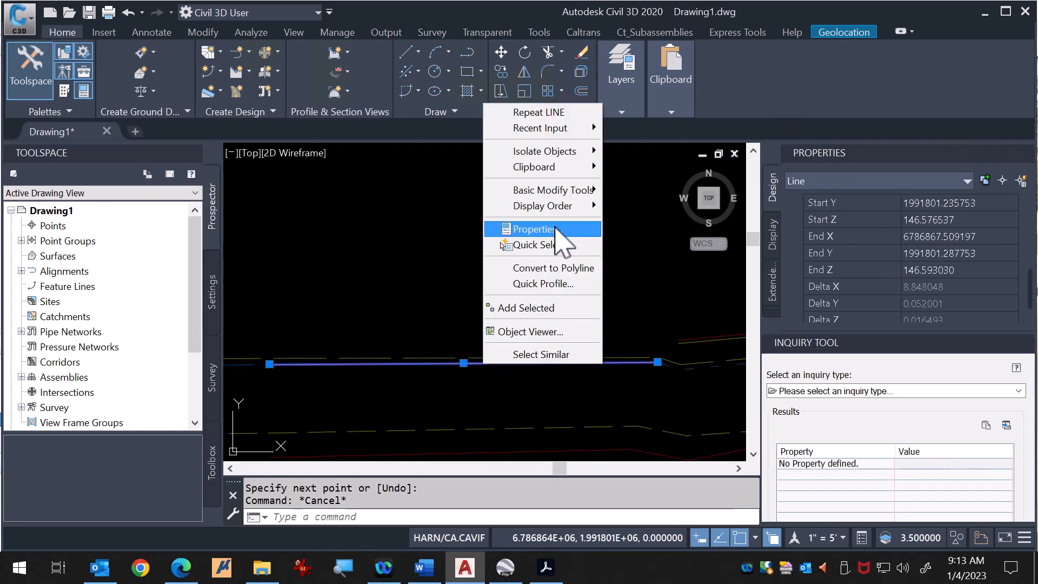
left_click(655, 279)
key("Escape")
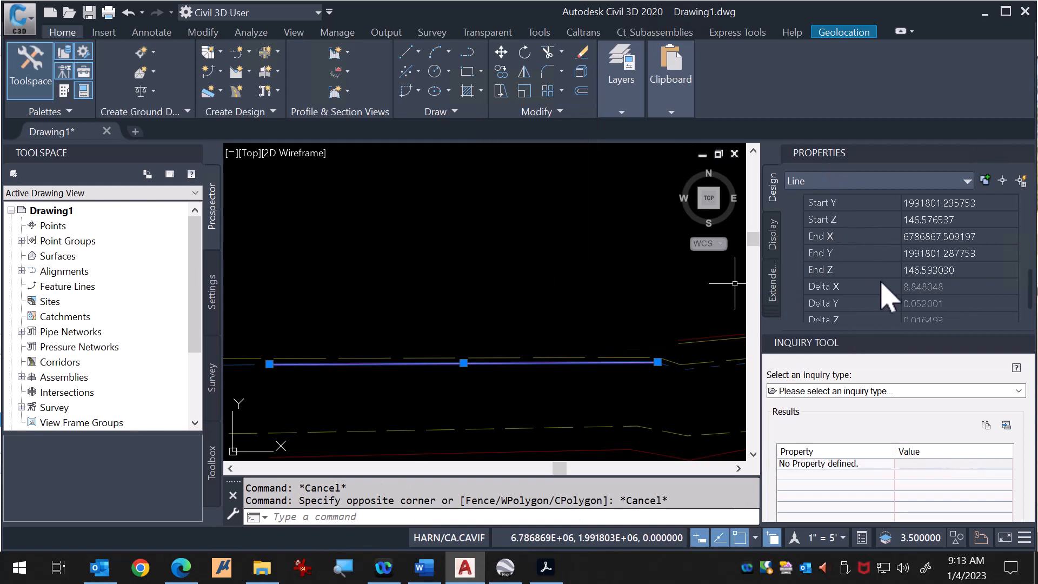
Step: Set the Start Z and End Z of the selected east-west line west of the curve to 0
scroll(899, 275, "up", 1)
scroll(871, 283, "down", 1)
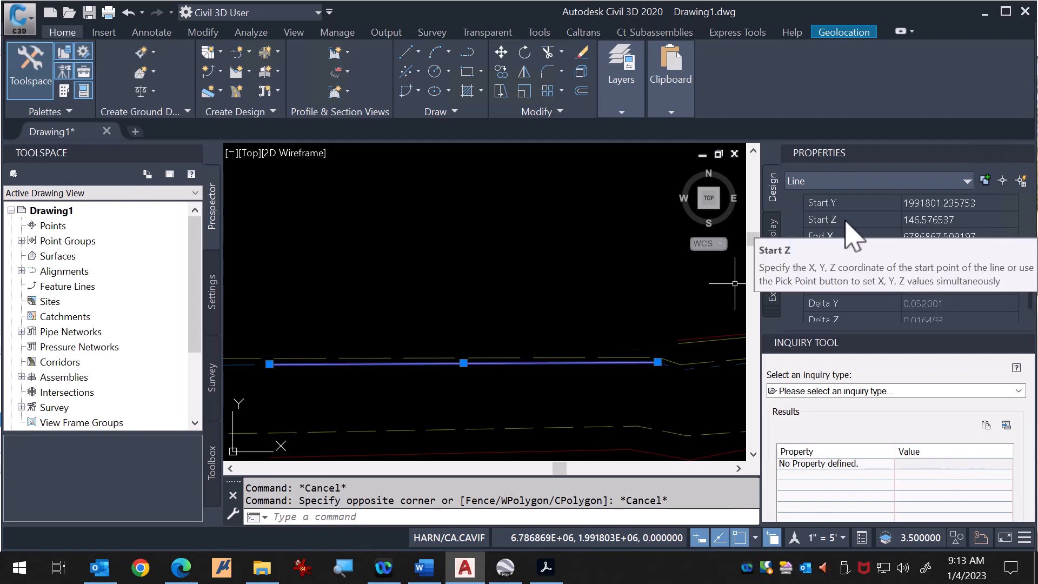
scroll(855, 227, "up", 4)
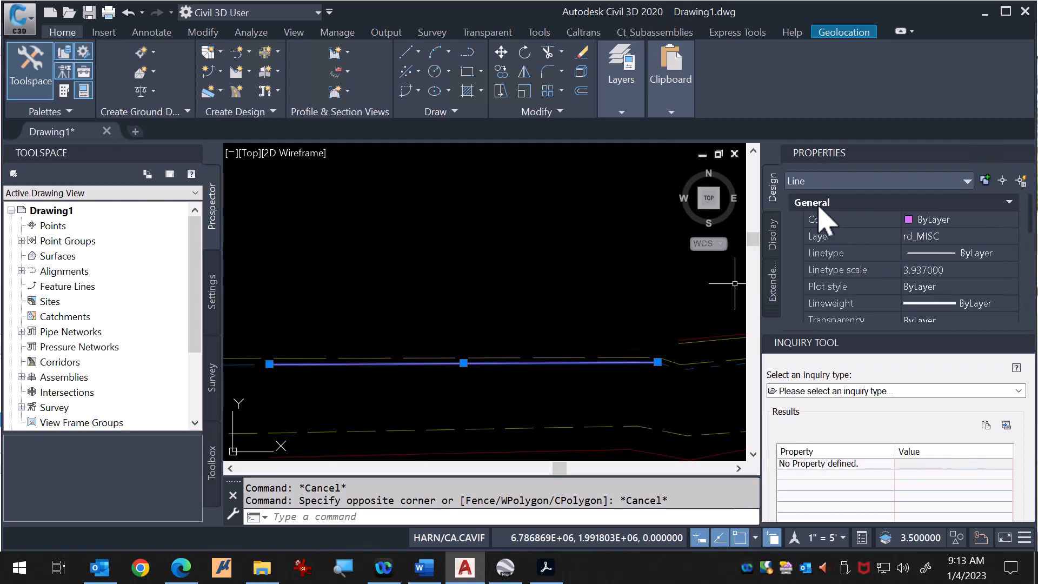
scroll(858, 246, "down", 4)
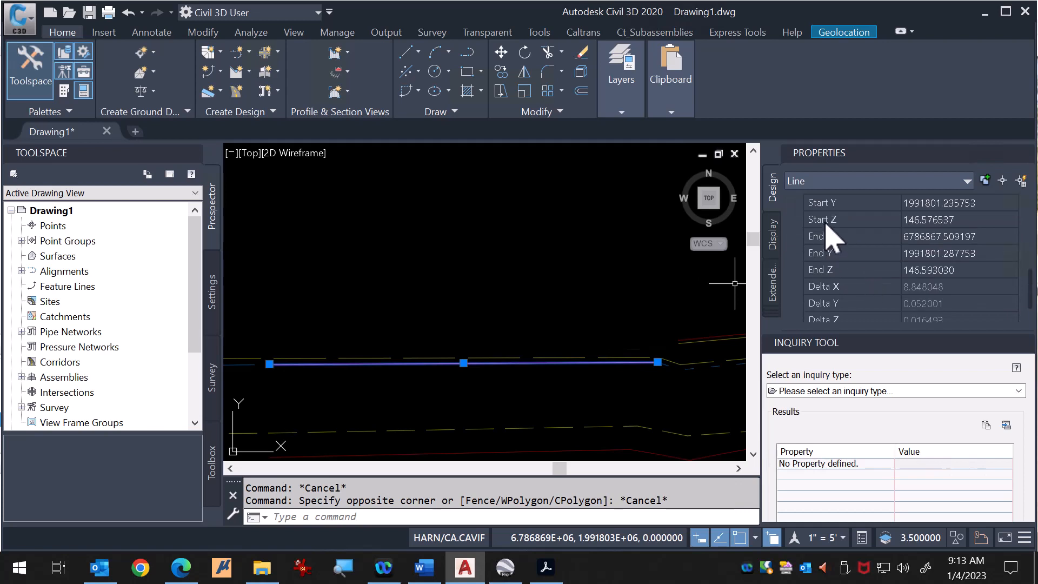
left_click(962, 221)
type("0")
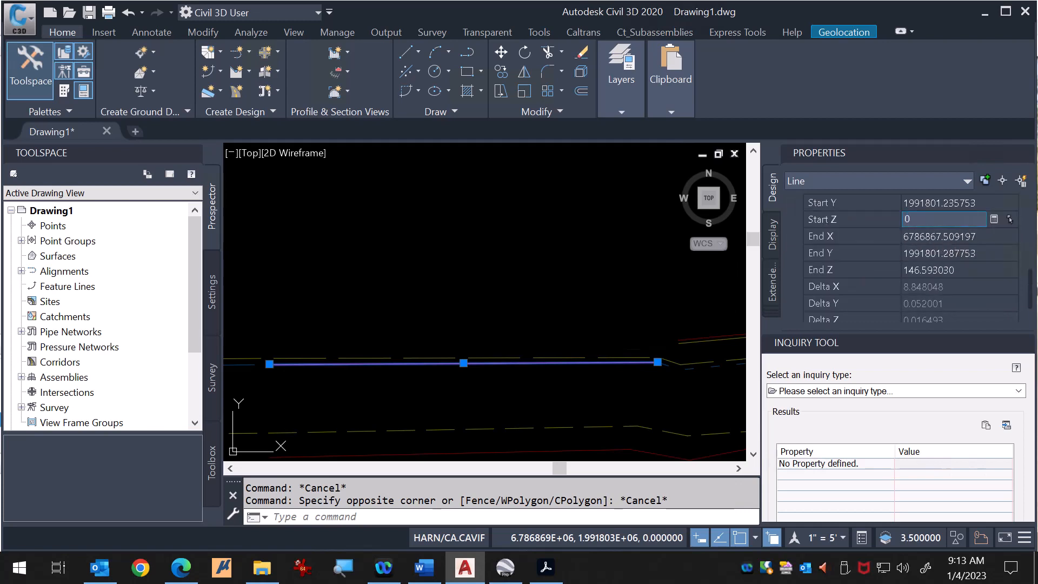
key("Tab")
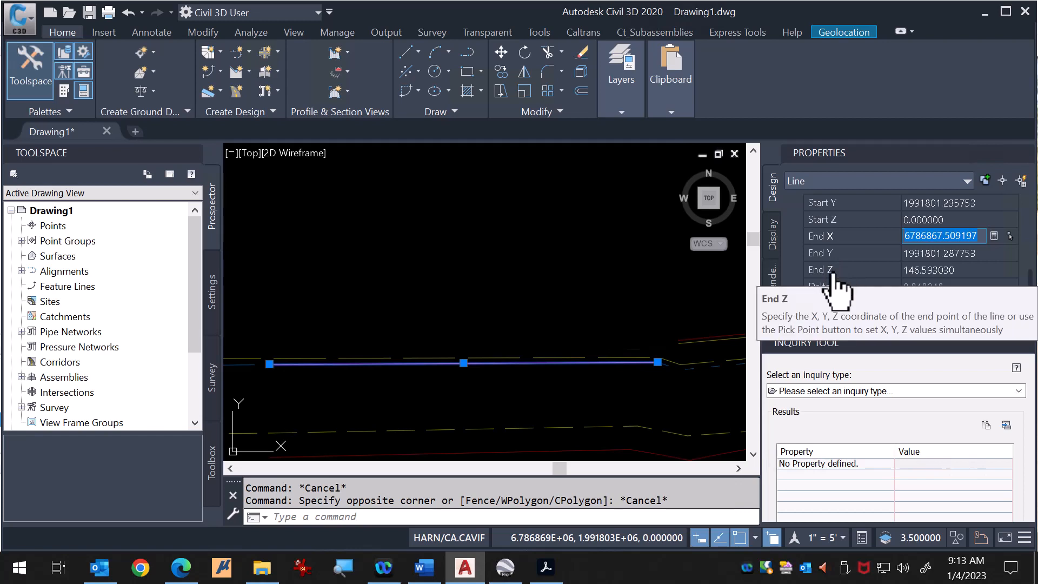
left_click(946, 273)
type("0")
key("Tab")
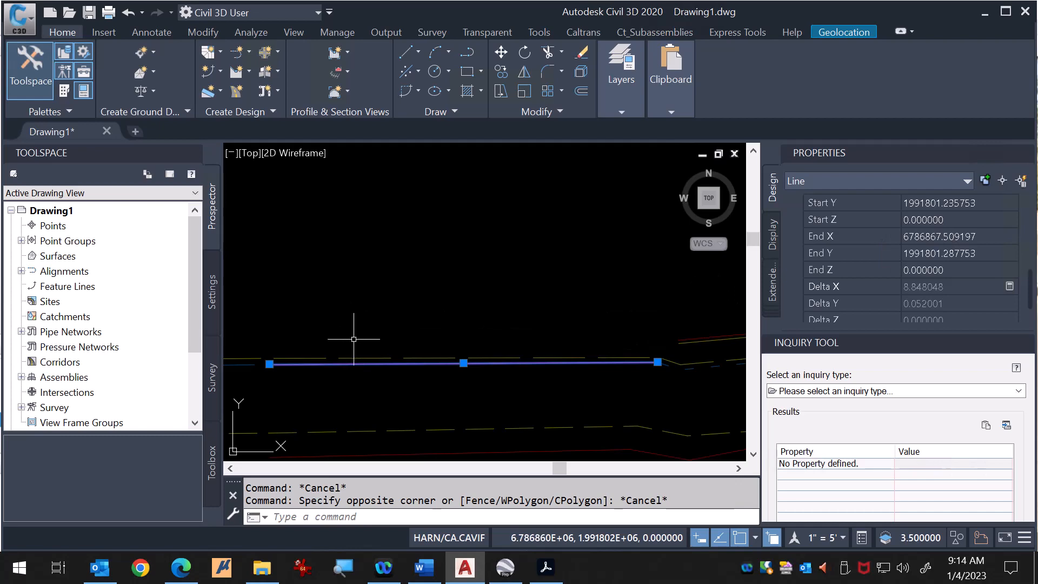
key("Escape")
Step: Draw a line about 5.33 units long between two snapped endpoints on the blue curb line north of the corner curve
scroll(387, 356, "down", 2)
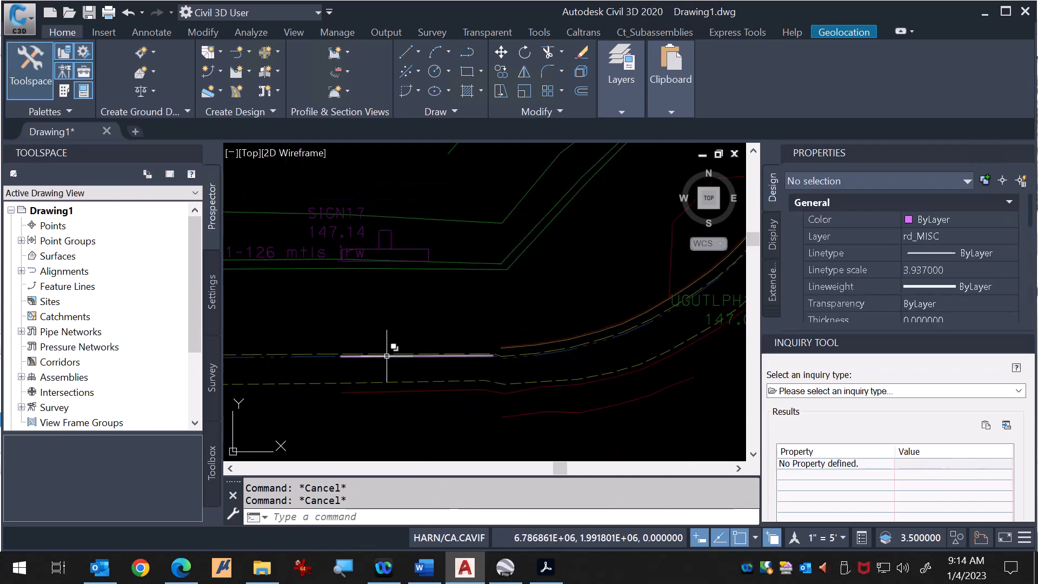
scroll(386, 356, "down", 4)
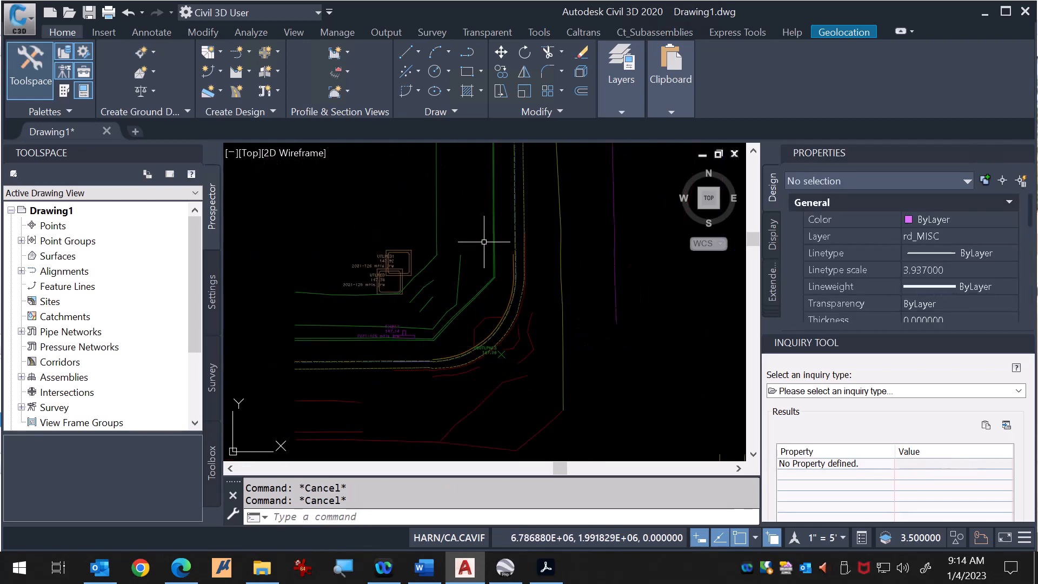
scroll(527, 244, "up", 3)
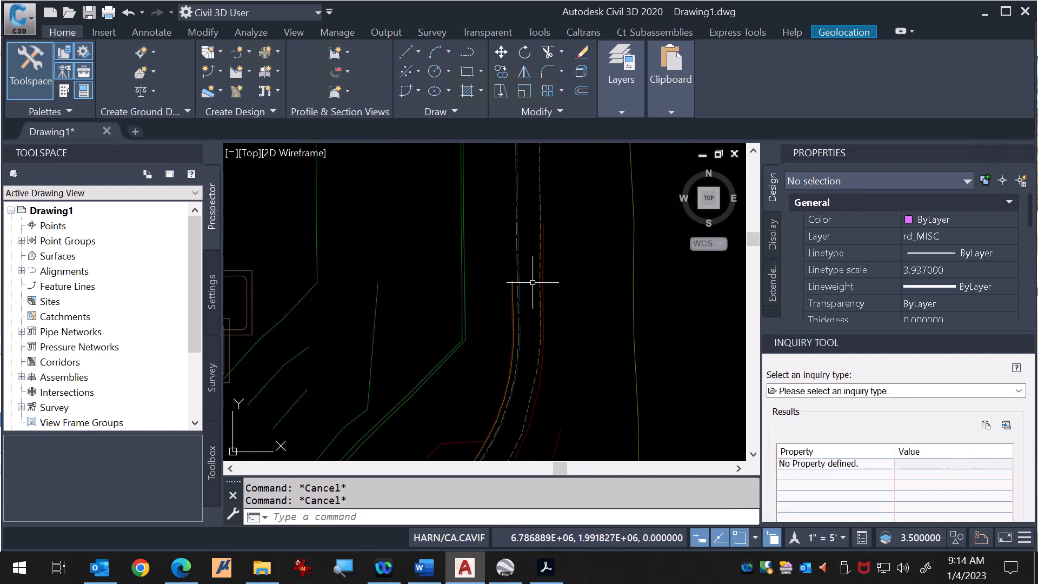
scroll(514, 259, "up", 3)
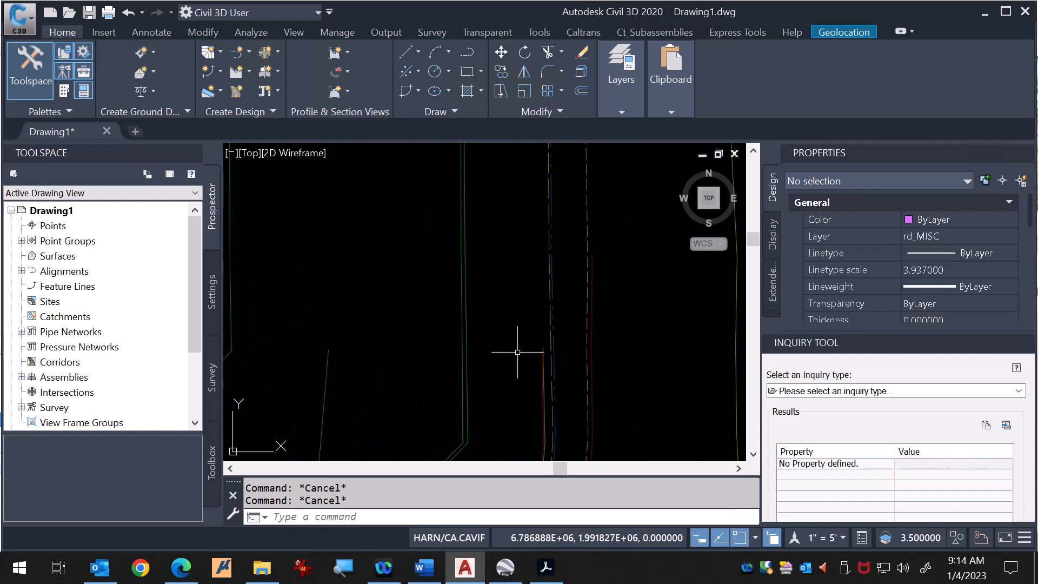
left_click(345, 496)
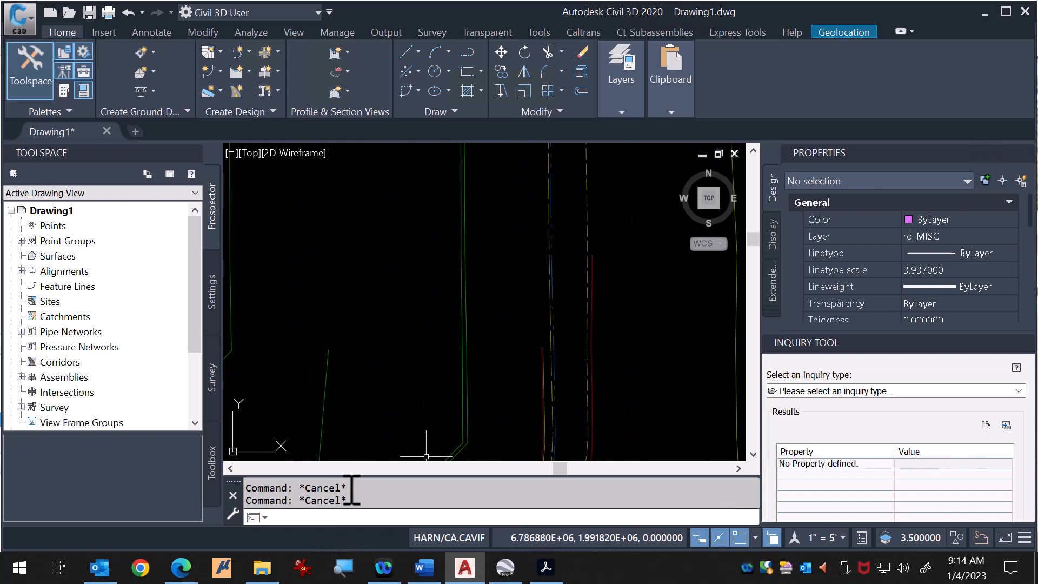
type("l")
key("Return")
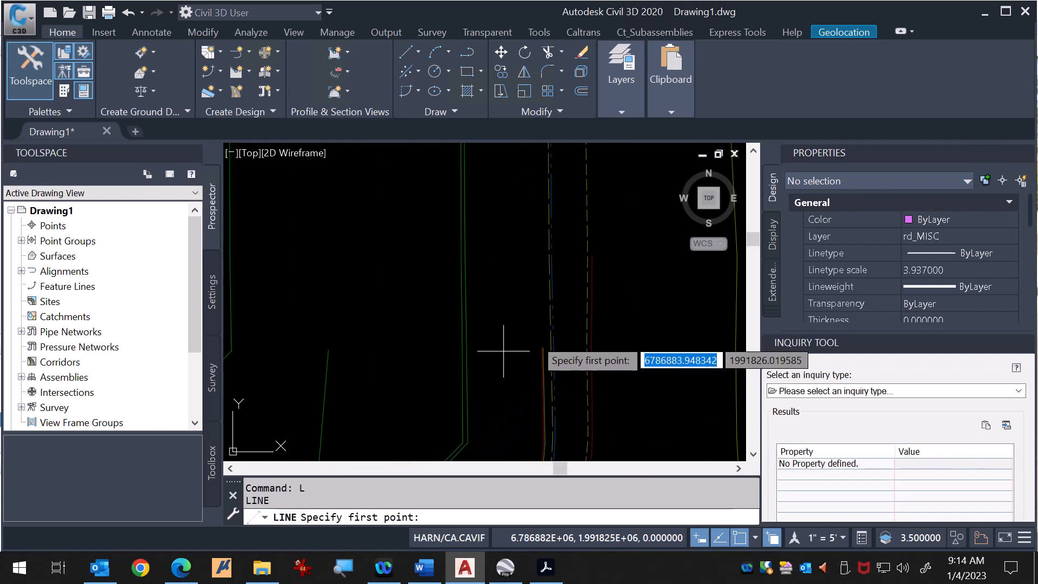
scroll(528, 294, "up", 3)
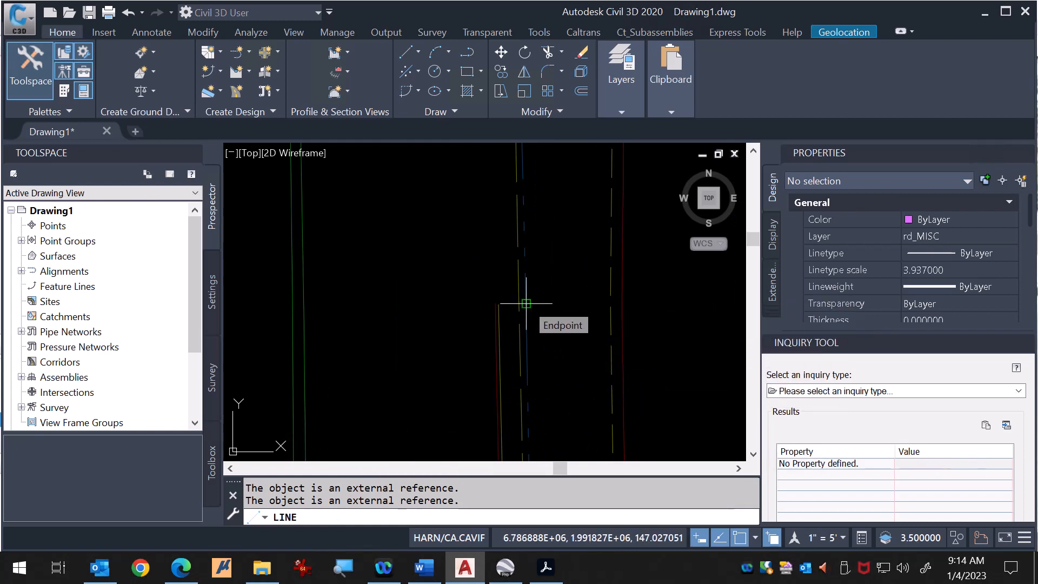
left_click(526, 303)
scroll(528, 313, "down", 4)
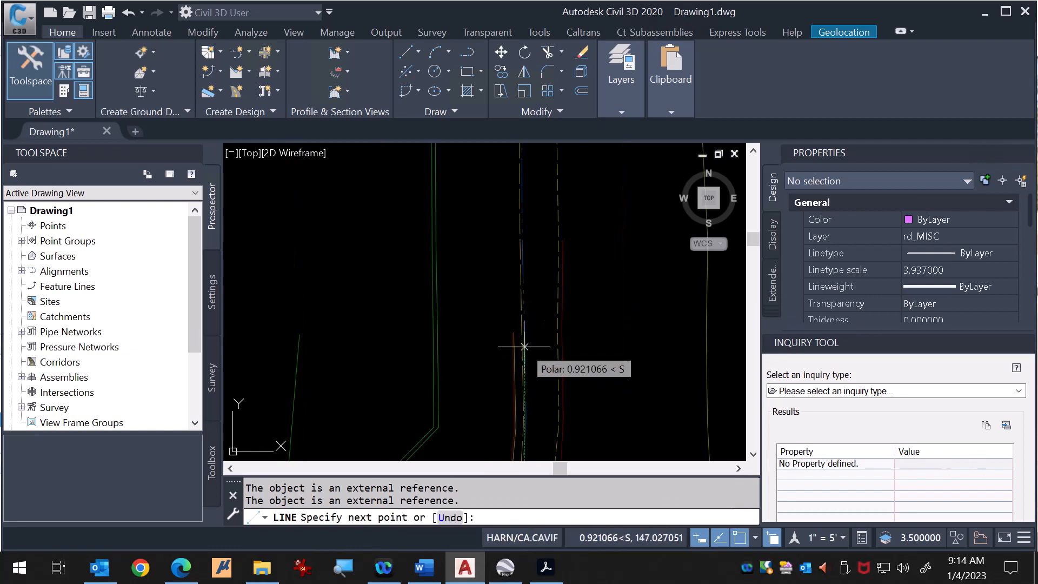
scroll(524, 324, "up", 3)
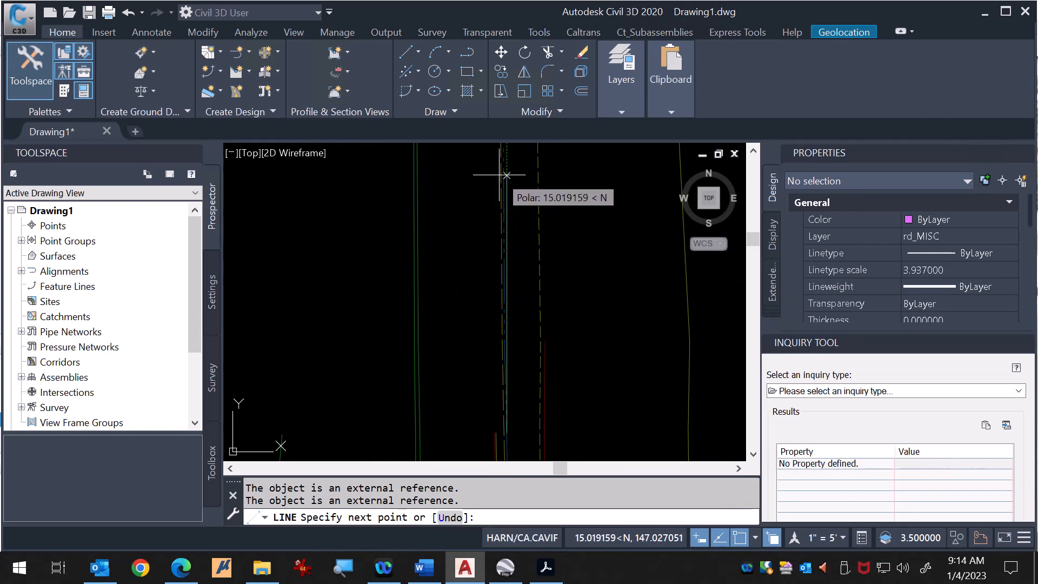
scroll(511, 332, "up", 3)
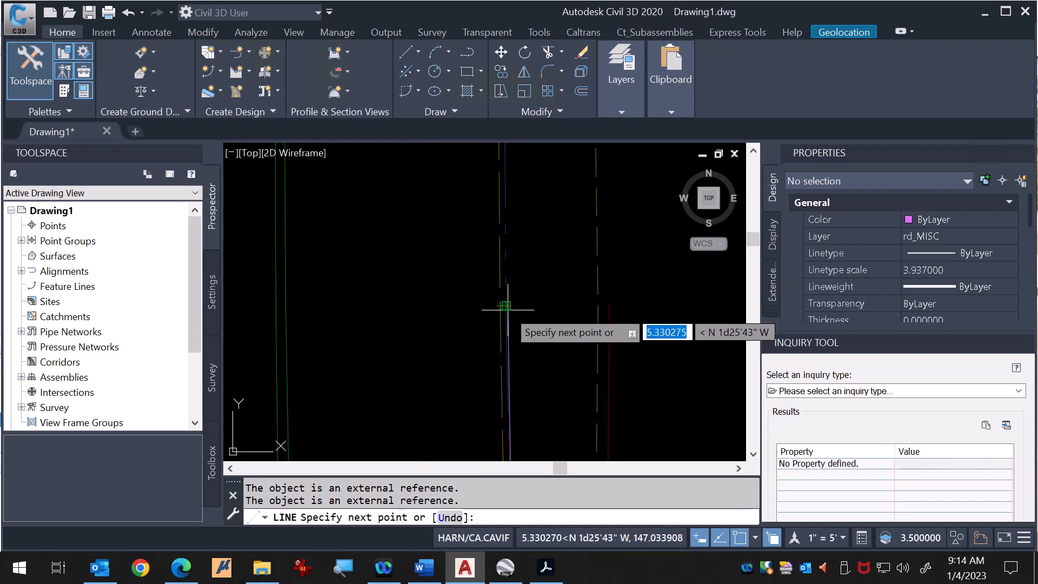
scroll(512, 318, "up", 2)
scroll(512, 316, "up", 2)
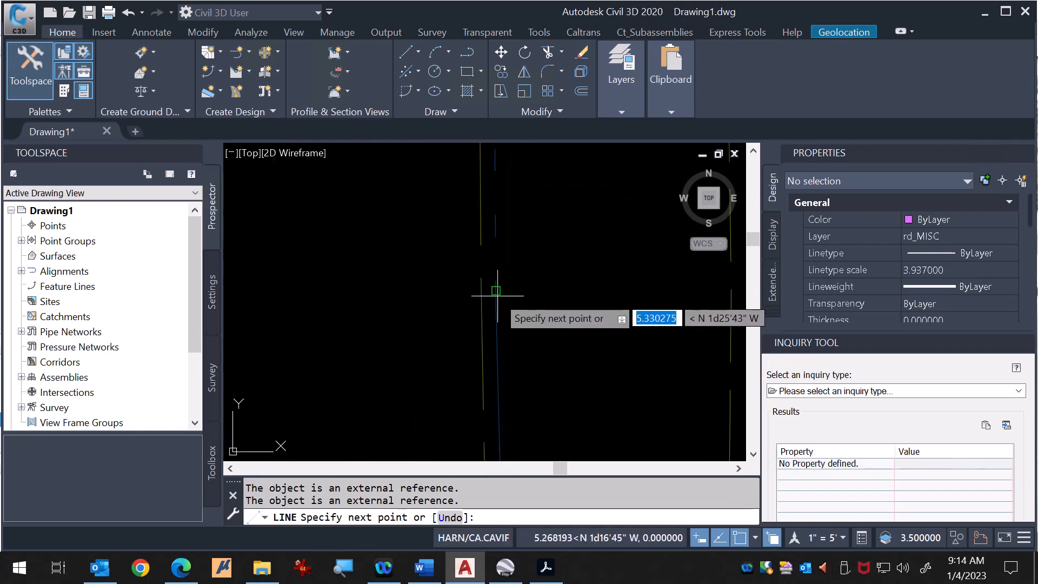
left_click(496, 291)
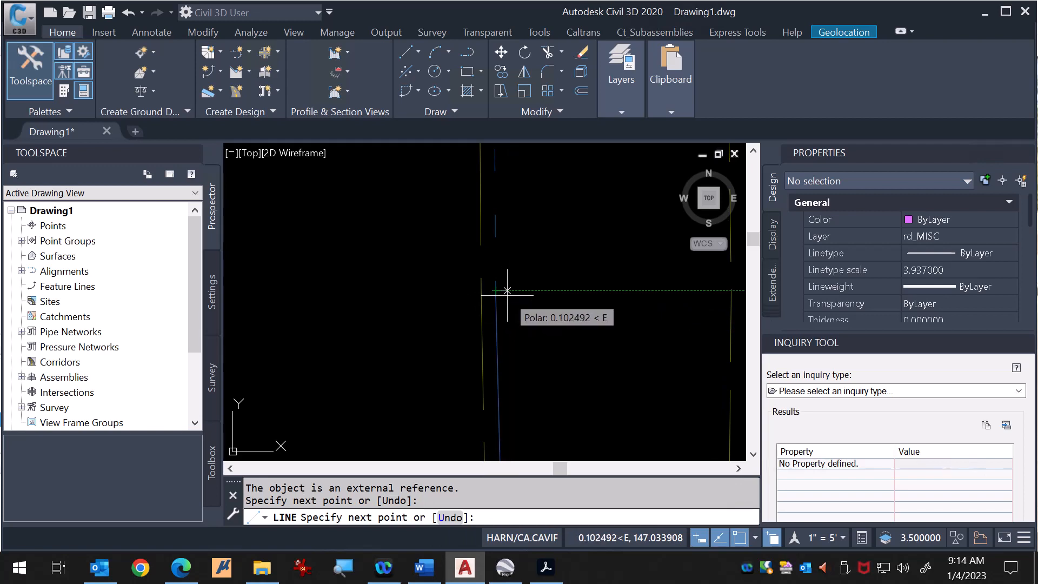
key("Return")
Step: Select the new north-south line and set its Start Z and End Z to 0
scroll(527, 266, "down", 2)
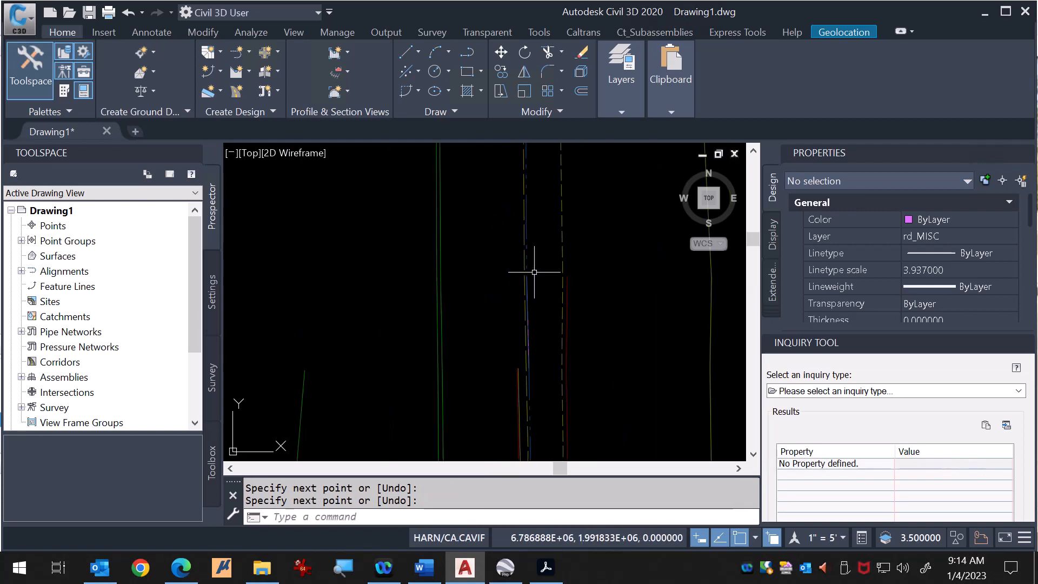
scroll(528, 331, "up", 3)
key("Escape")
key("Escape")
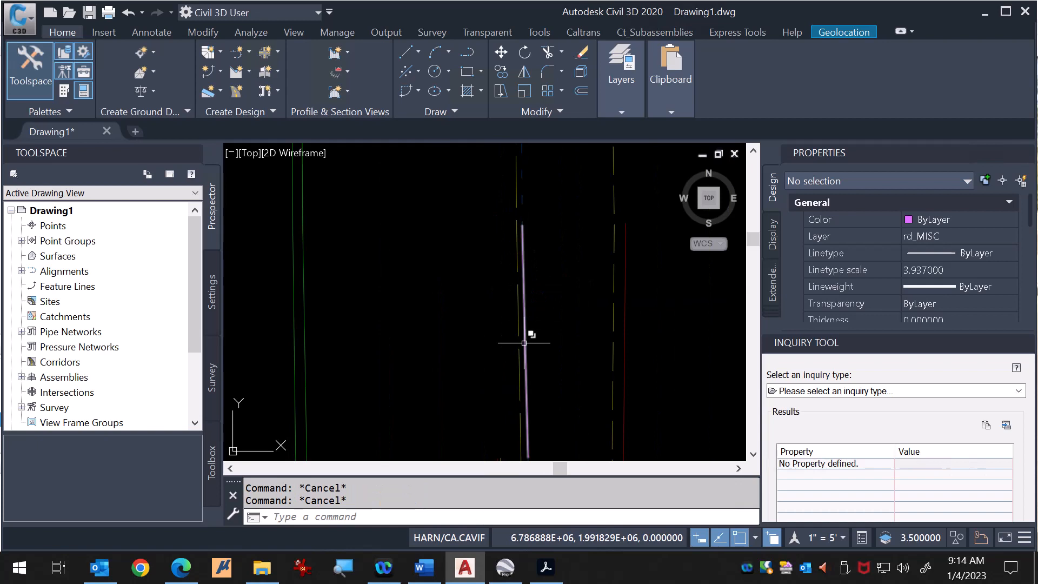
left_click(524, 343)
left_click(598, 396)
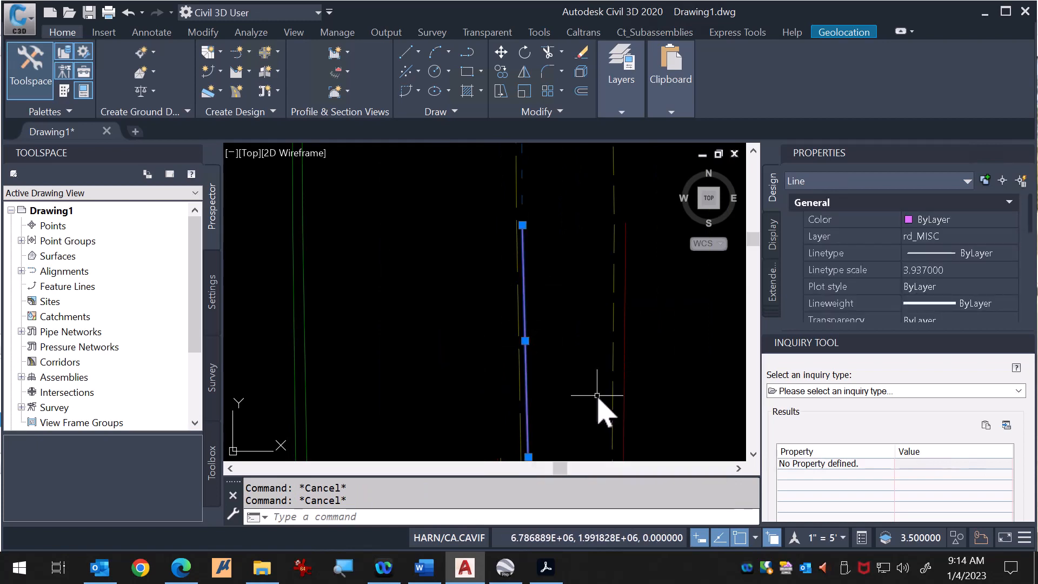
scroll(892, 260, "down", 3)
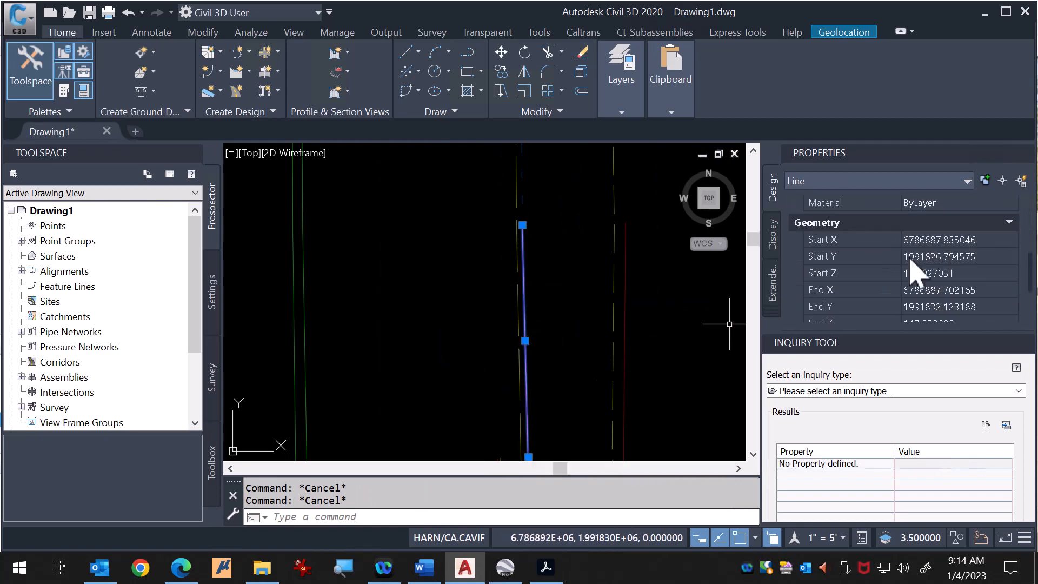
left_click(952, 273)
type("0")
key("Tab")
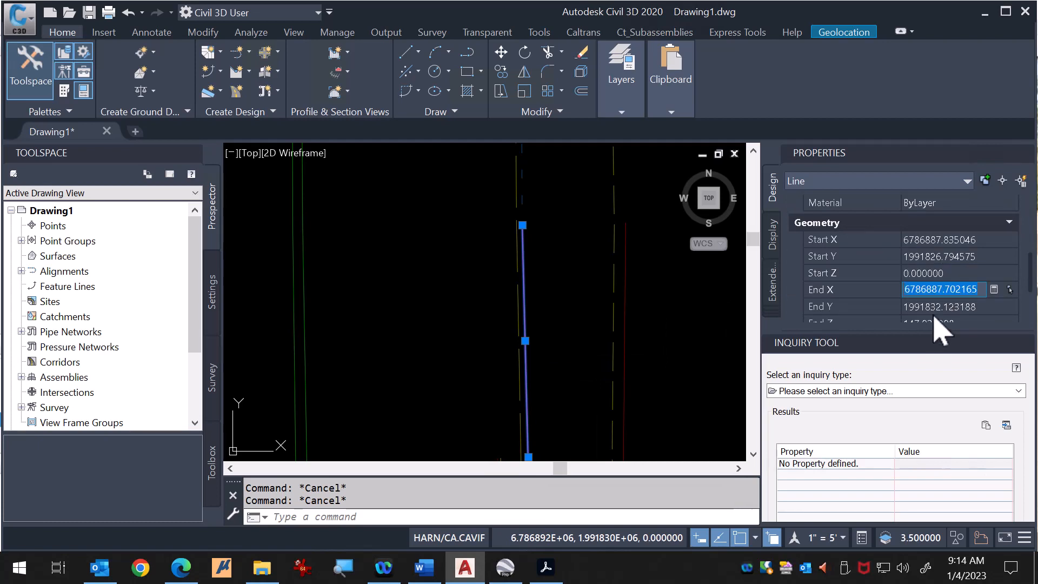
scroll(939, 319, "down", 2)
left_click(939, 253)
type("0")
key("Return")
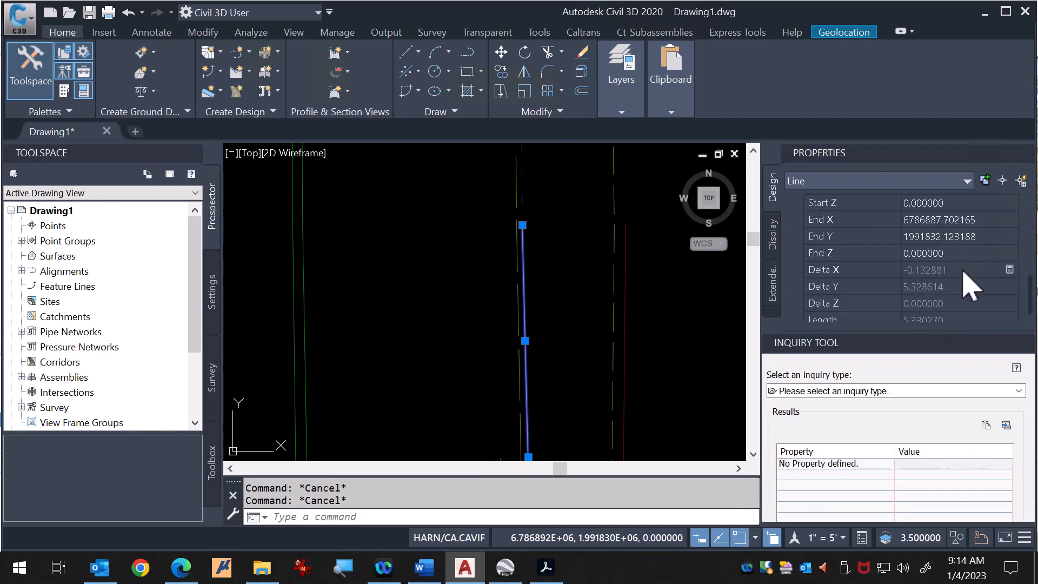
key("Escape")
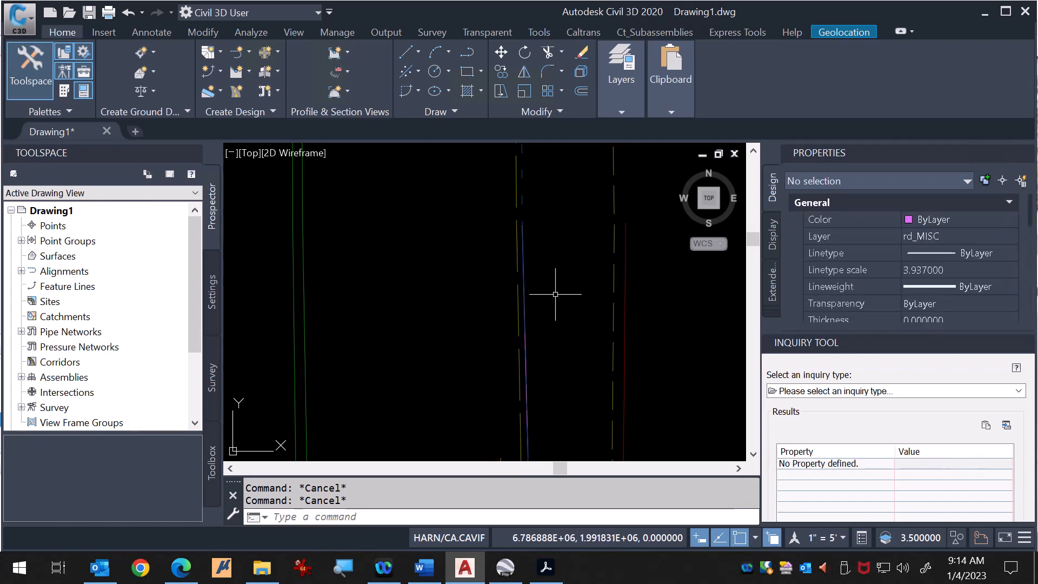
Step: Highlight the two drawn lines on either side of the corner curve and clear the selection
scroll(502, 289, "down", 5)
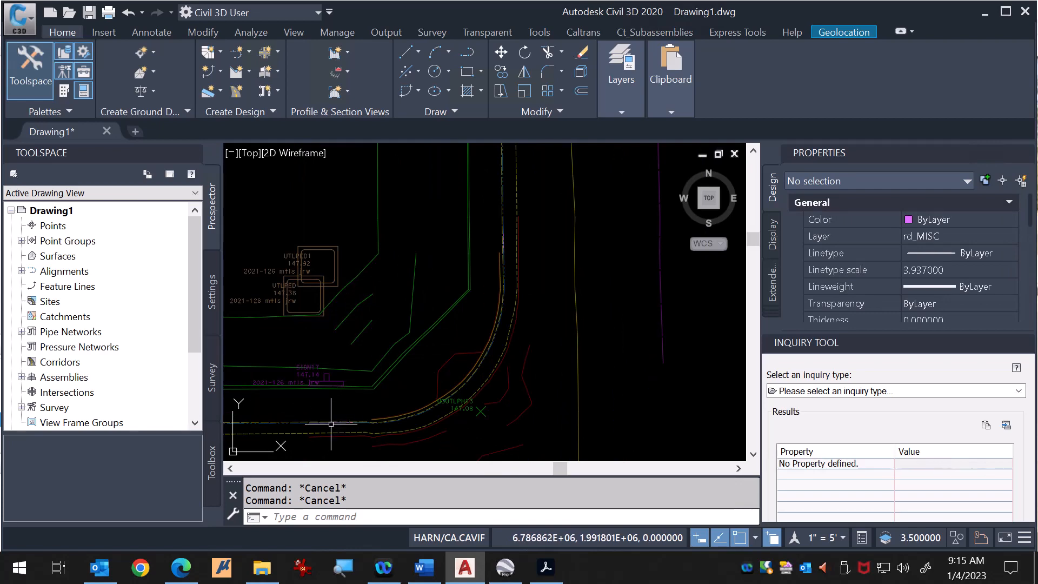
scroll(341, 417, "up", 2)
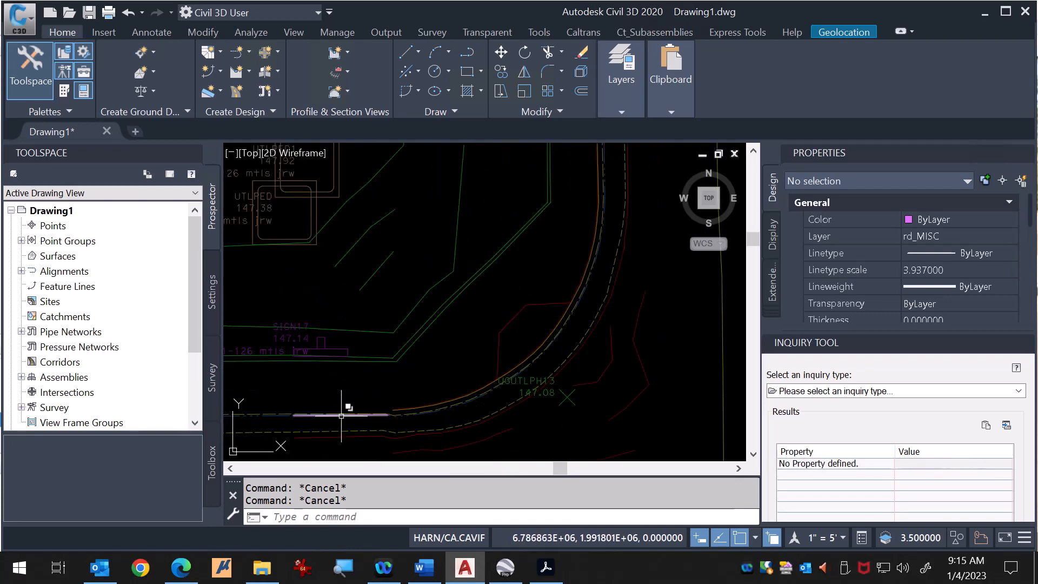
scroll(343, 439, "down", 1)
left_click(339, 422)
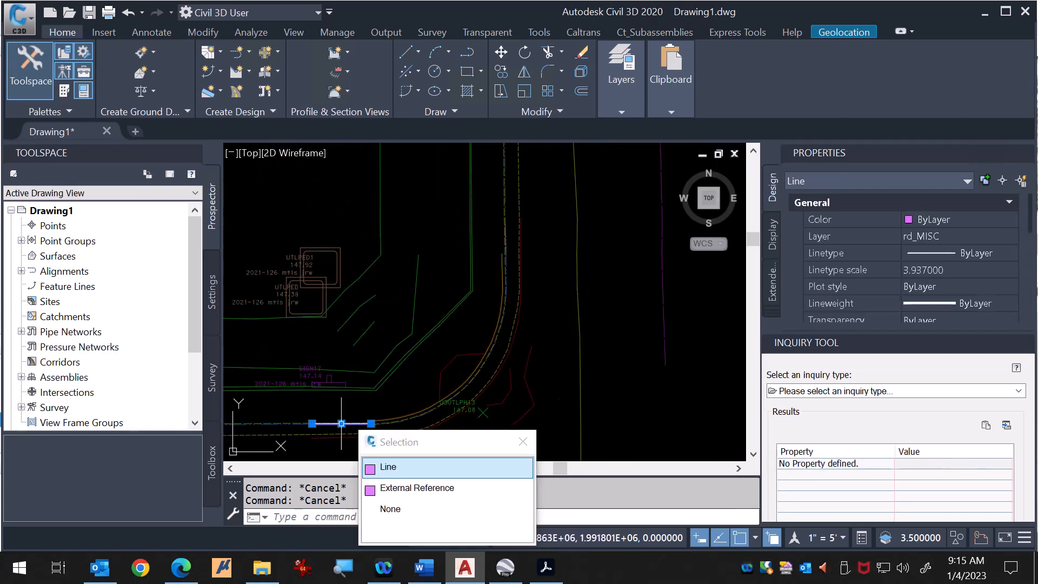
left_click(507, 218)
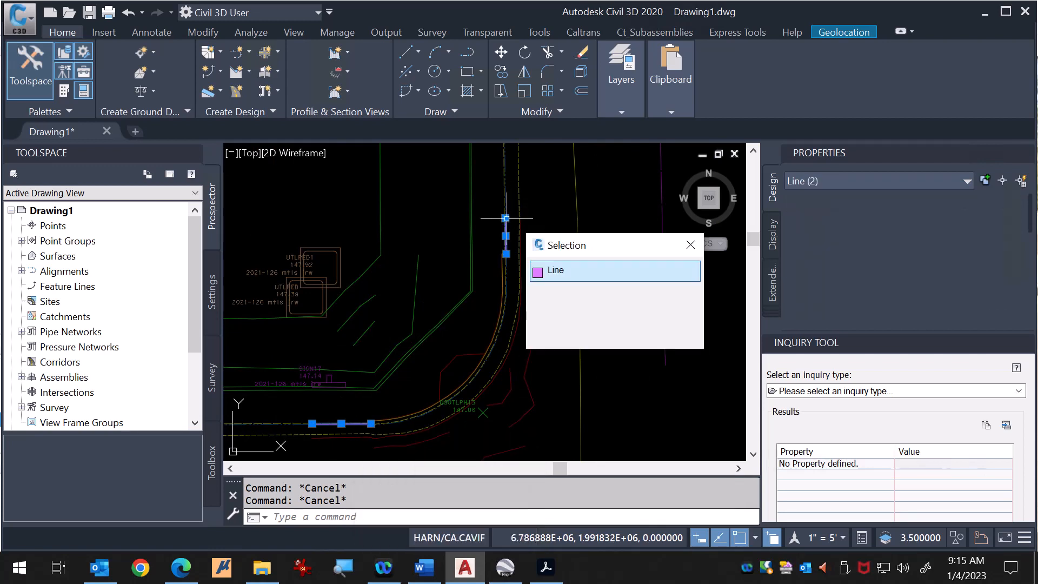
key("Escape")
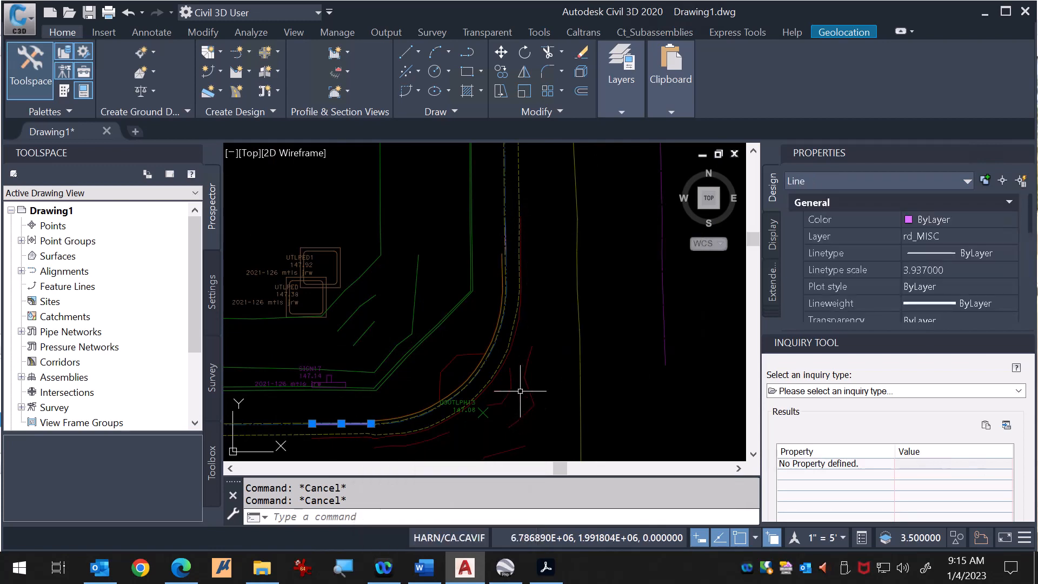
key("Escape")
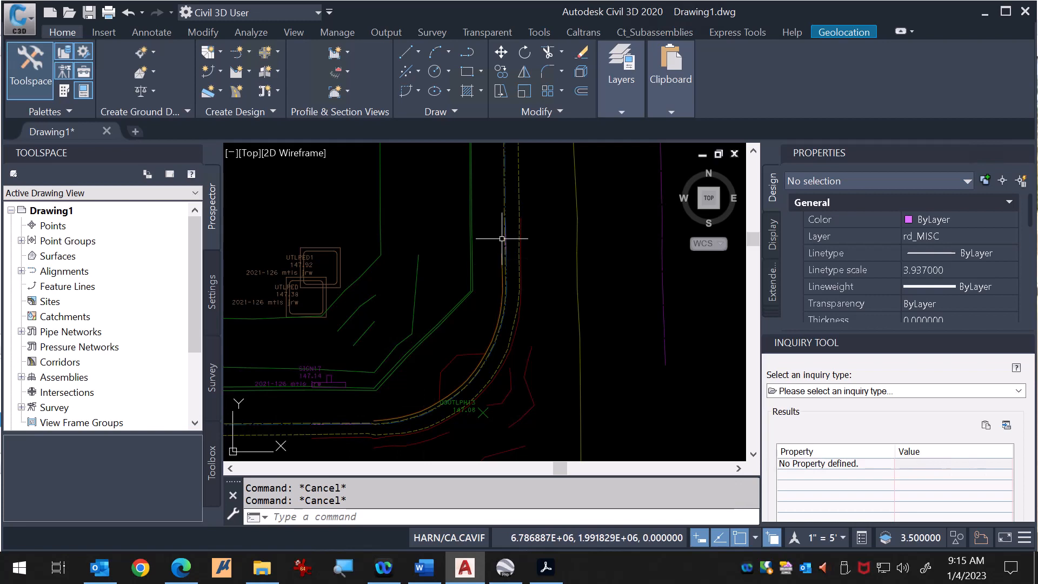
Step: Start the Fillet command and pick the drawn east-west line west of the corner curve as the first object
left_click(341, 517)
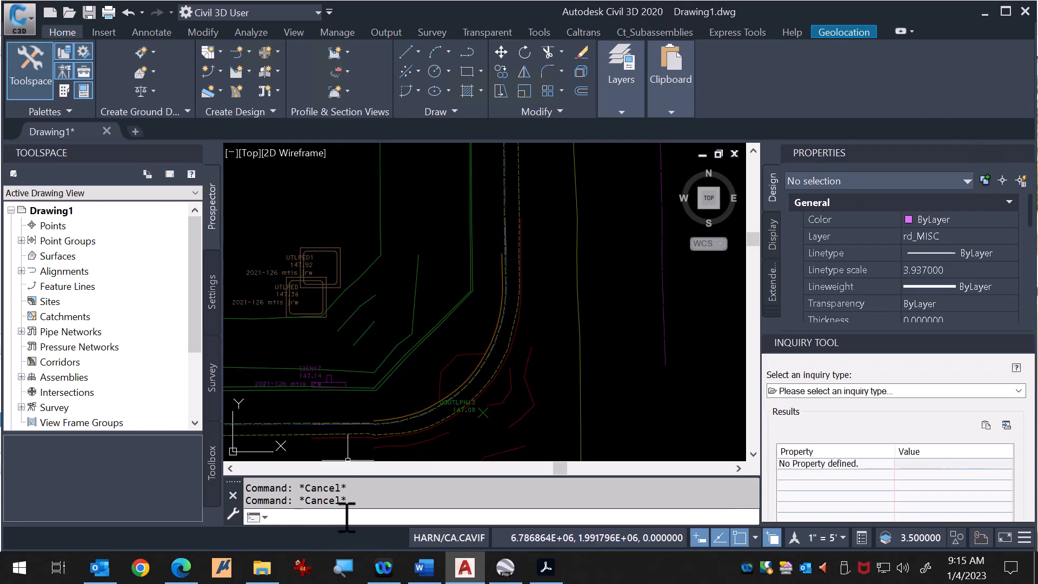
key("Return")
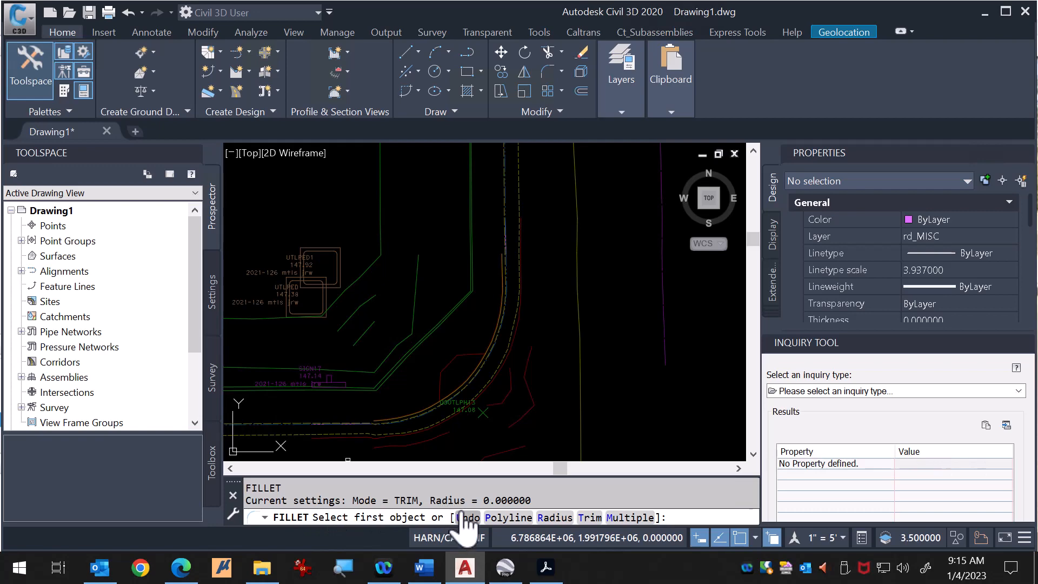
scroll(337, 443, "up", 4)
scroll(337, 443, "up", 5)
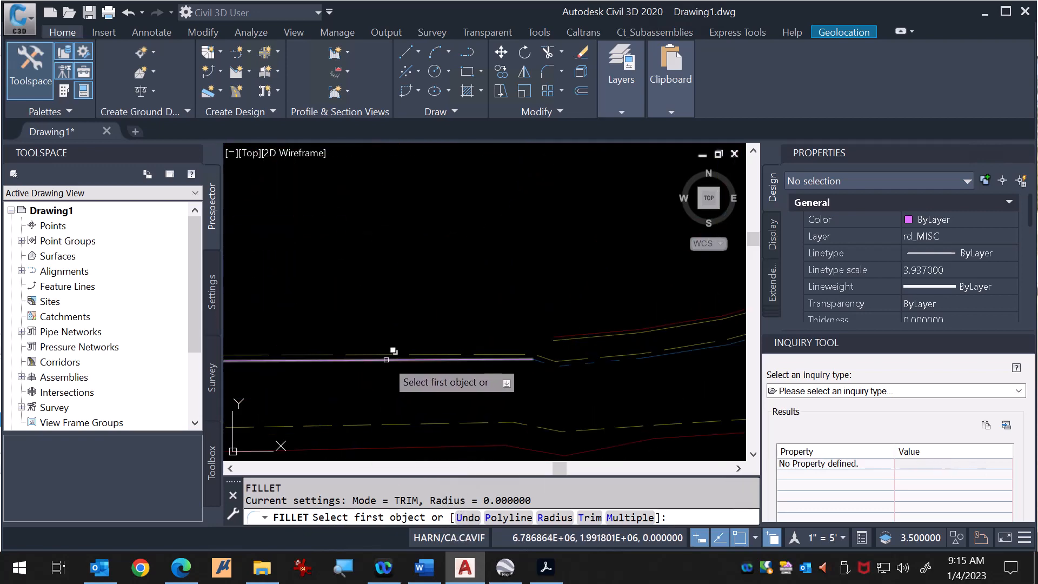
left_click(386, 359)
left_click(453, 412)
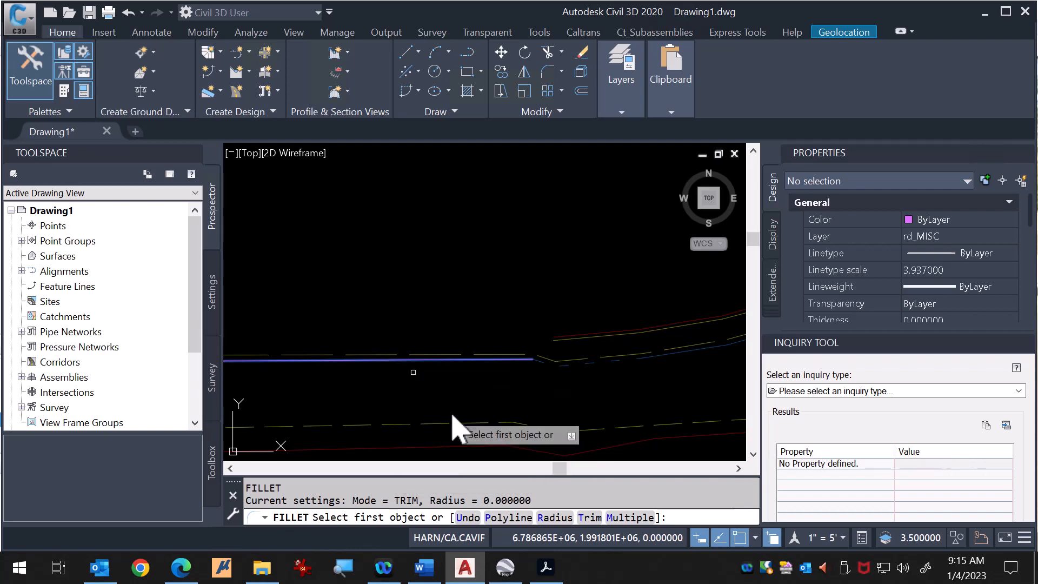
scroll(427, 395, "down", 3)
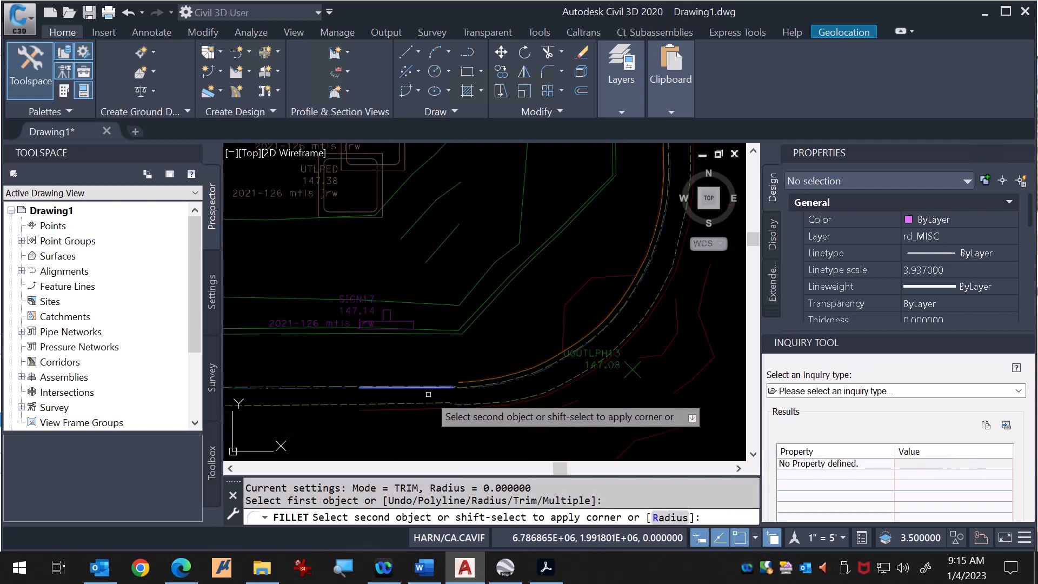
scroll(427, 394, "down", 2)
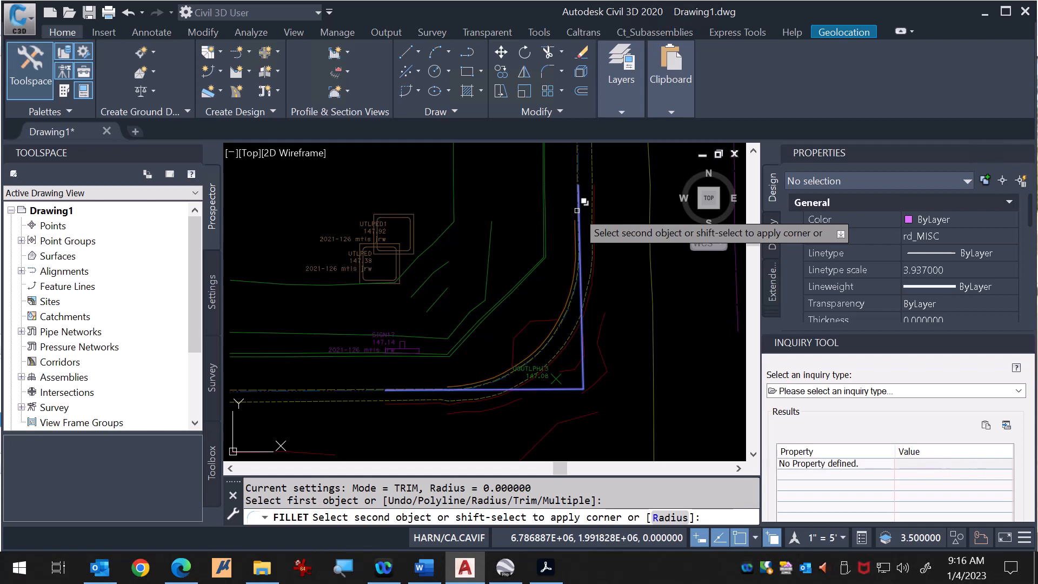
Step: Try a fillet radius of 15 between the two drawn curb lines
type("r")
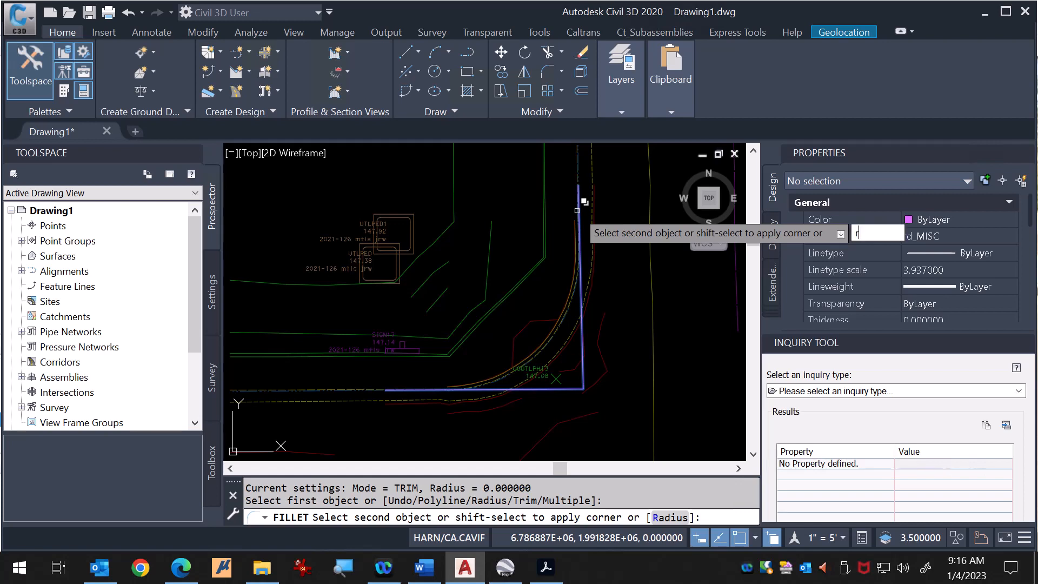
key("Return")
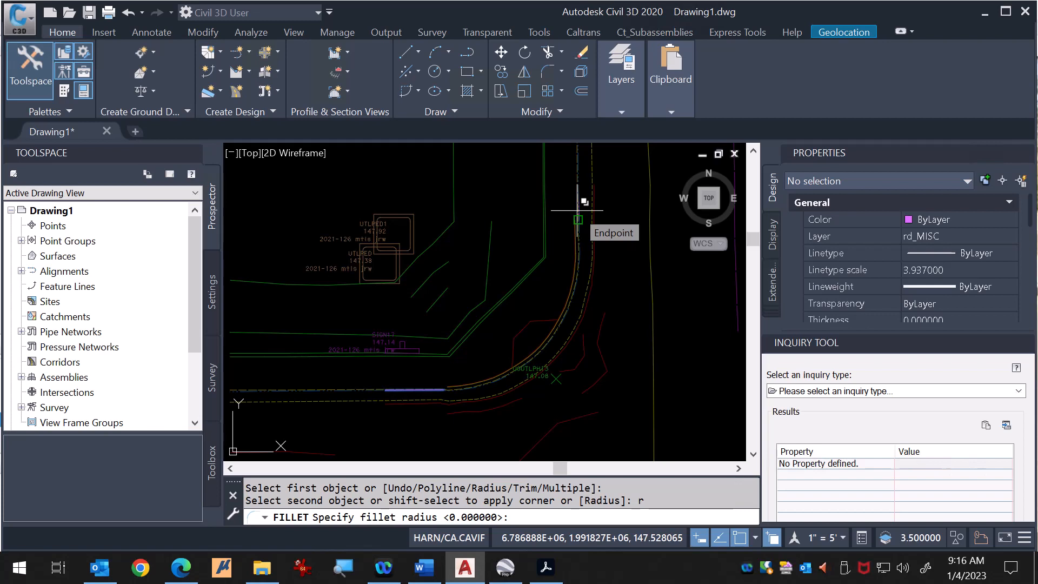
type("15")
key("Return")
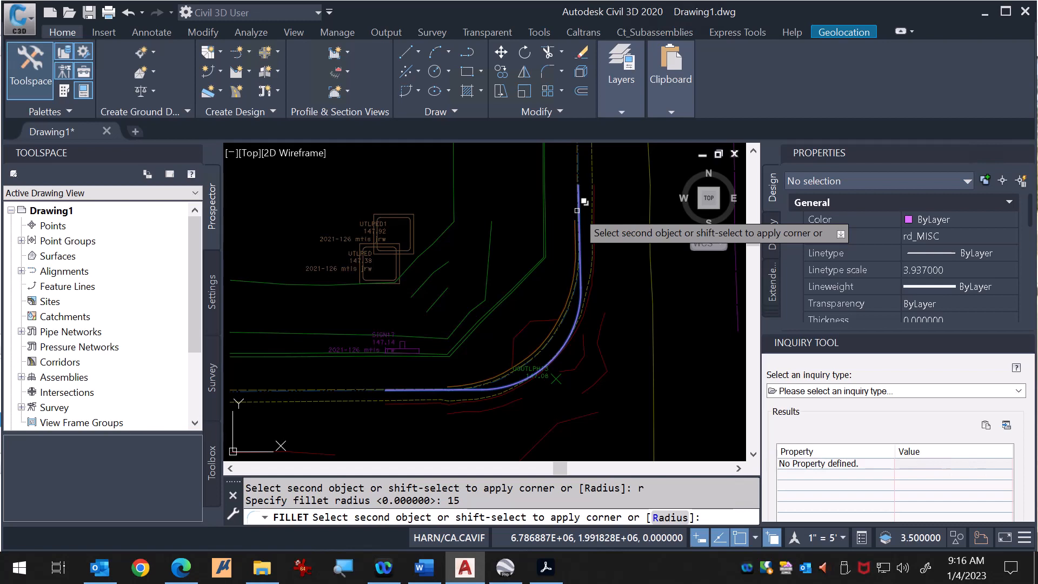
Step: Set the fillet radius to 20 and fillet the west line to the drawn north-south line north of the curve
type("r")
key("Return")
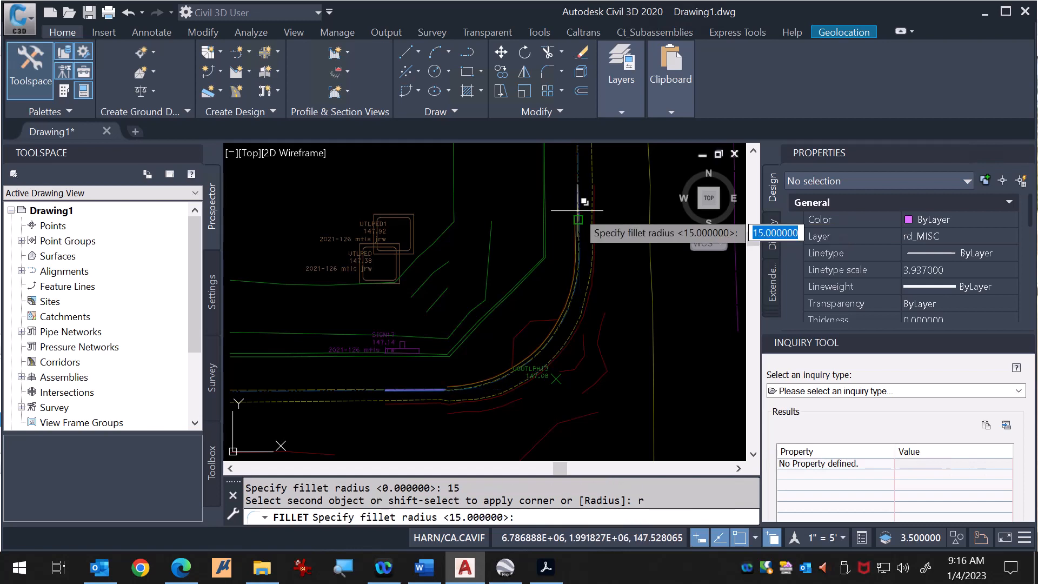
type("20")
key("Return")
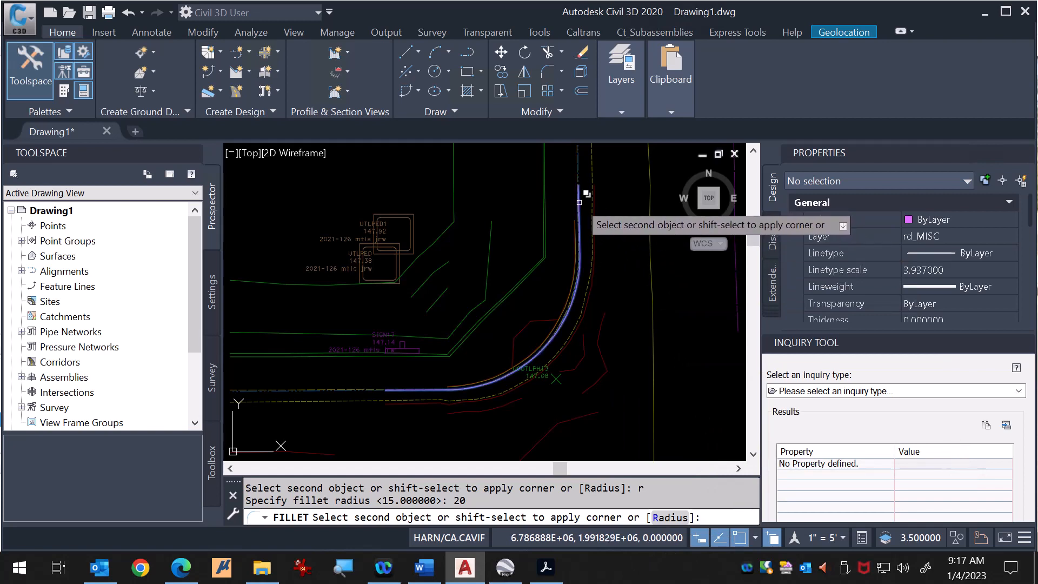
left_click(579, 202)
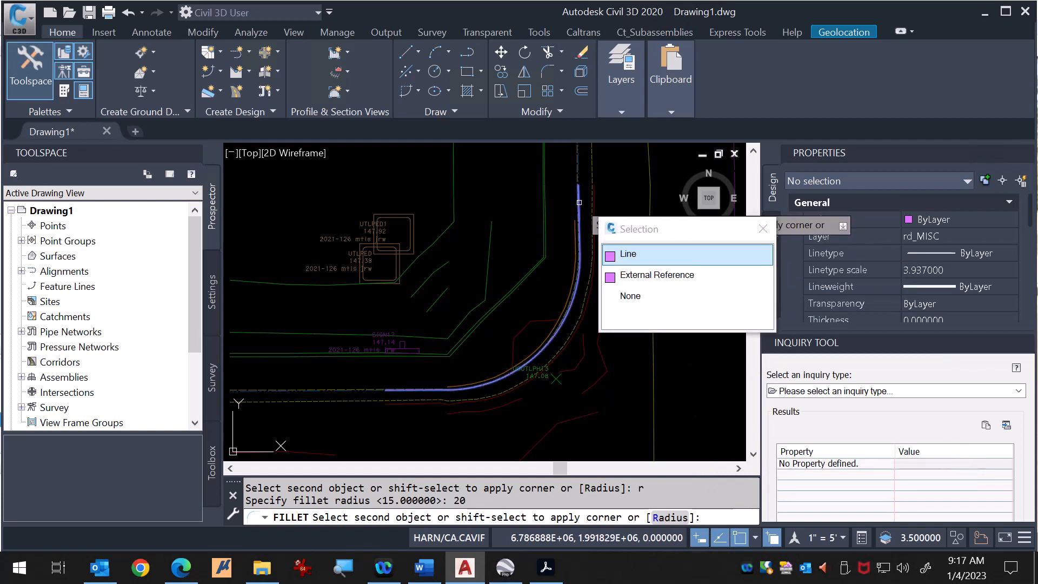
left_click(629, 254)
Step: Examine how closely the new fillet arc follows the referenced curb line around the corner
scroll(570, 319, "up", 3)
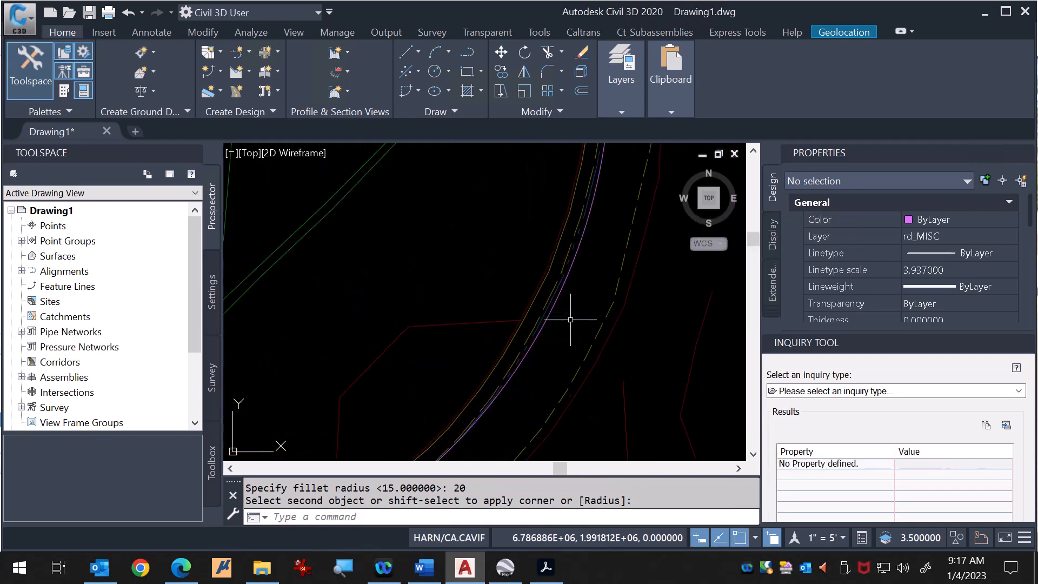
scroll(557, 305, "up", 2)
scroll(547, 303, "up", 2)
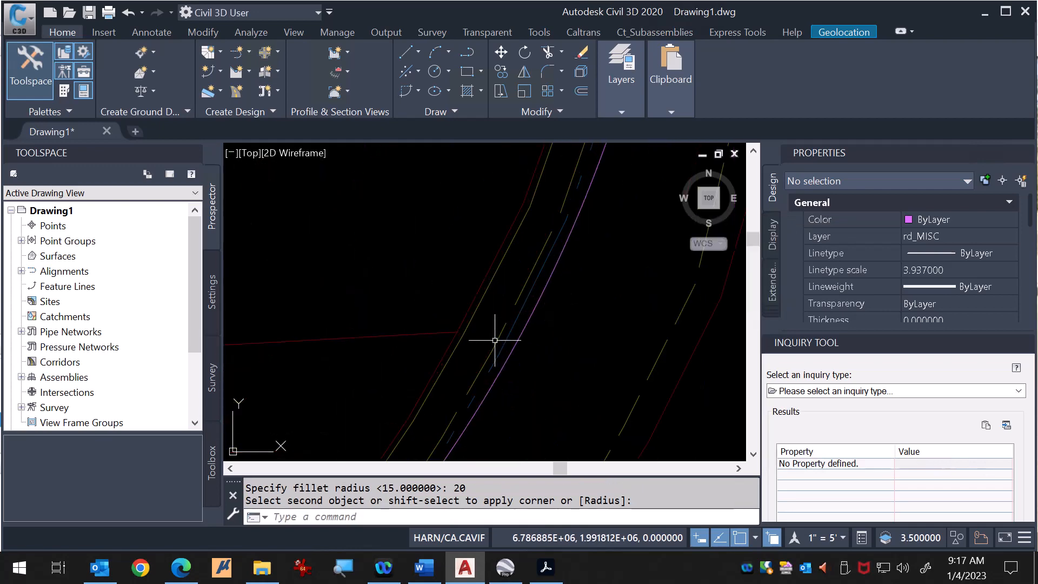
scroll(579, 342, "down", 3)
scroll(559, 403, "up", 2)
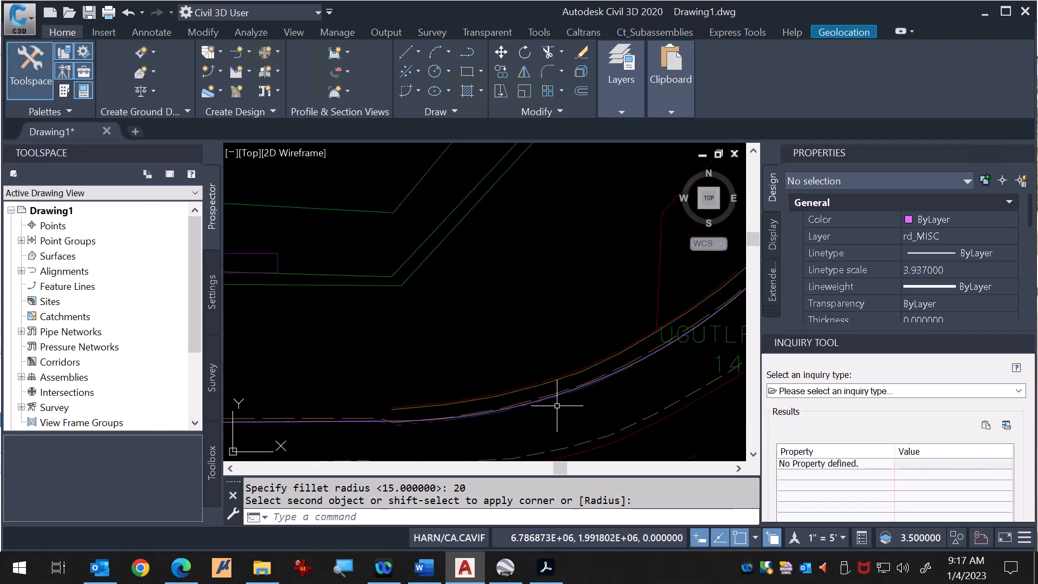
scroll(557, 406, "down", 3)
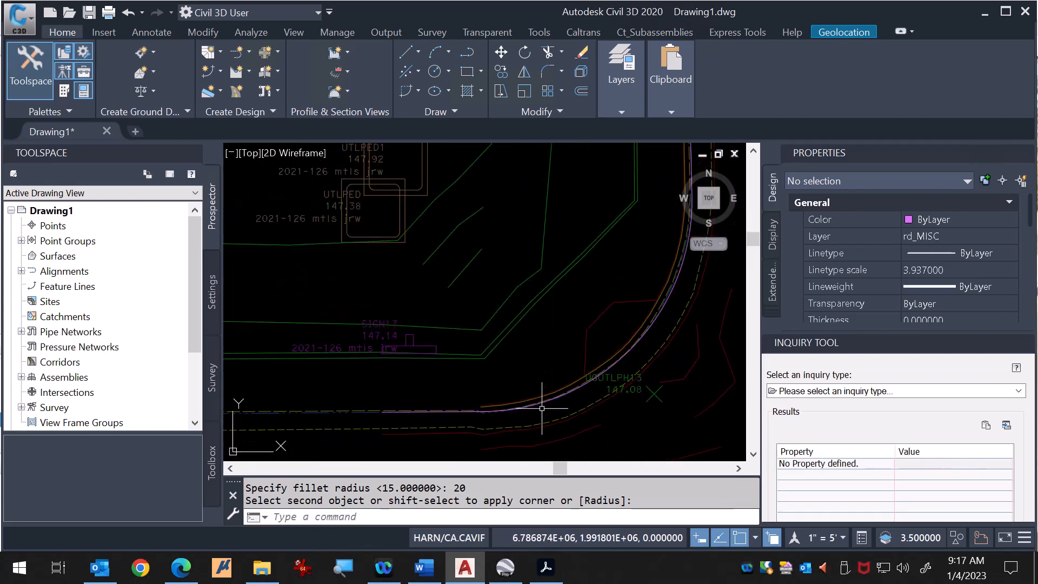
scroll(542, 408, "down", 2)
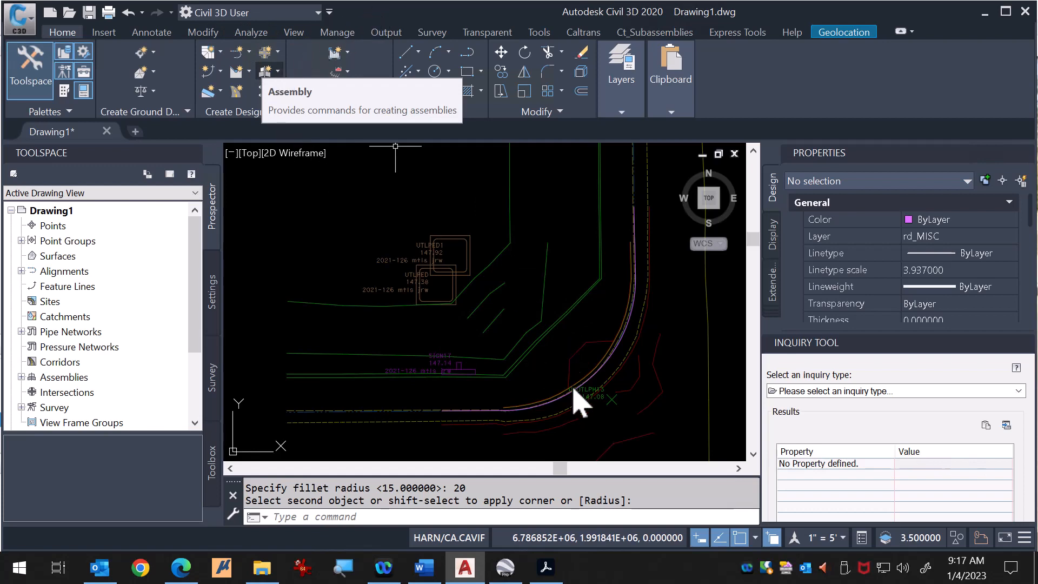
key("Escape")
left_click(407, 332)
key("Escape")
key("Escape")
key("Escape")
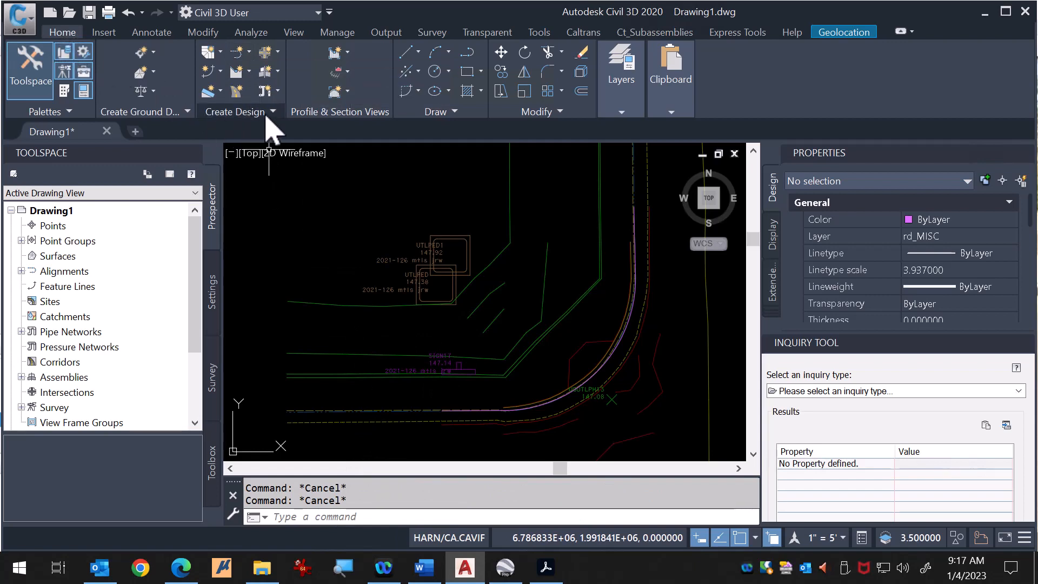
Step: Start creating an alignment from objects using the drawn east-west line and the corner fillet arc
left_click(249, 53)
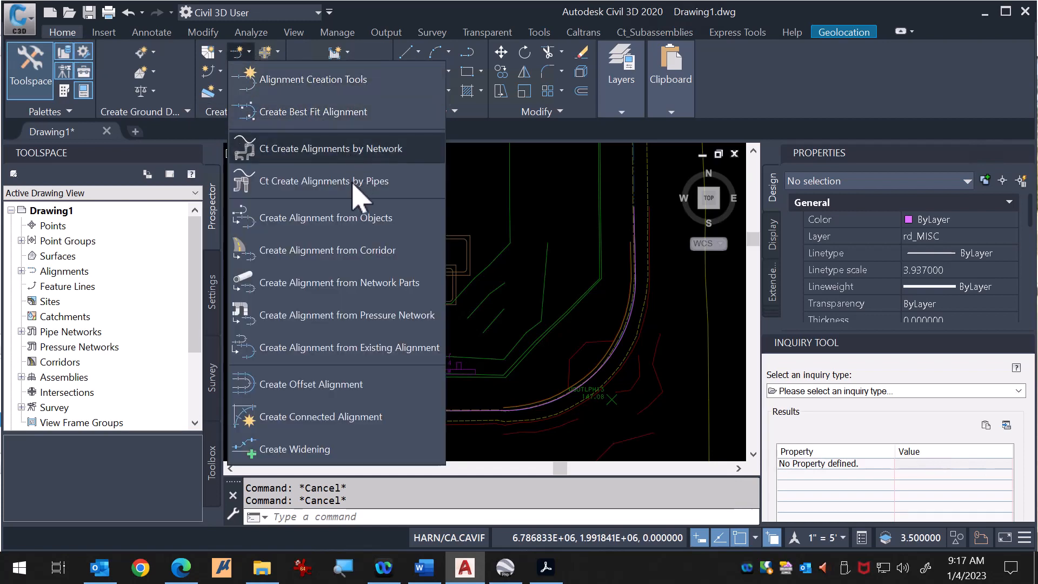
left_click(366, 237)
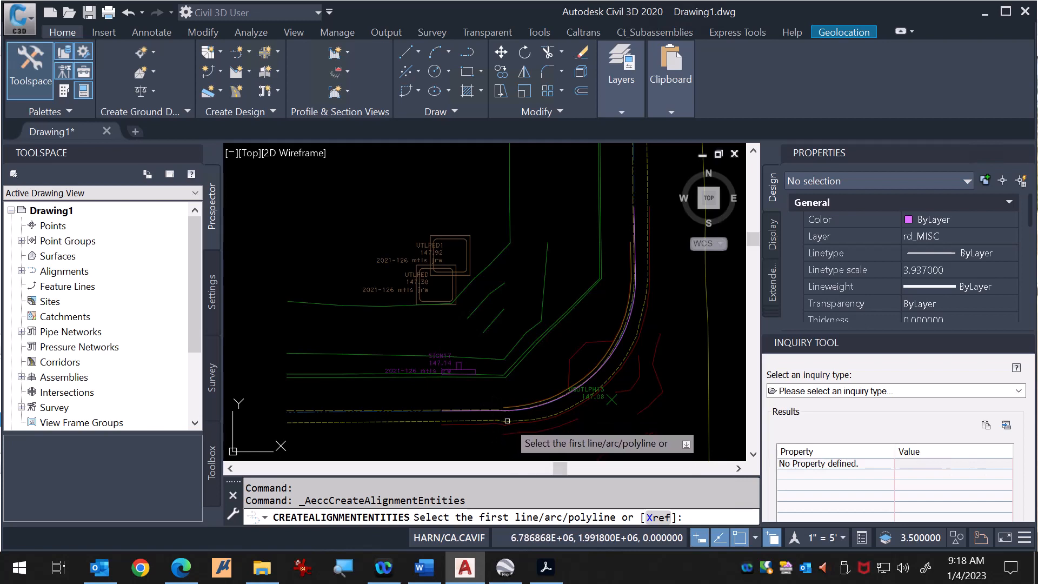
left_click(477, 410)
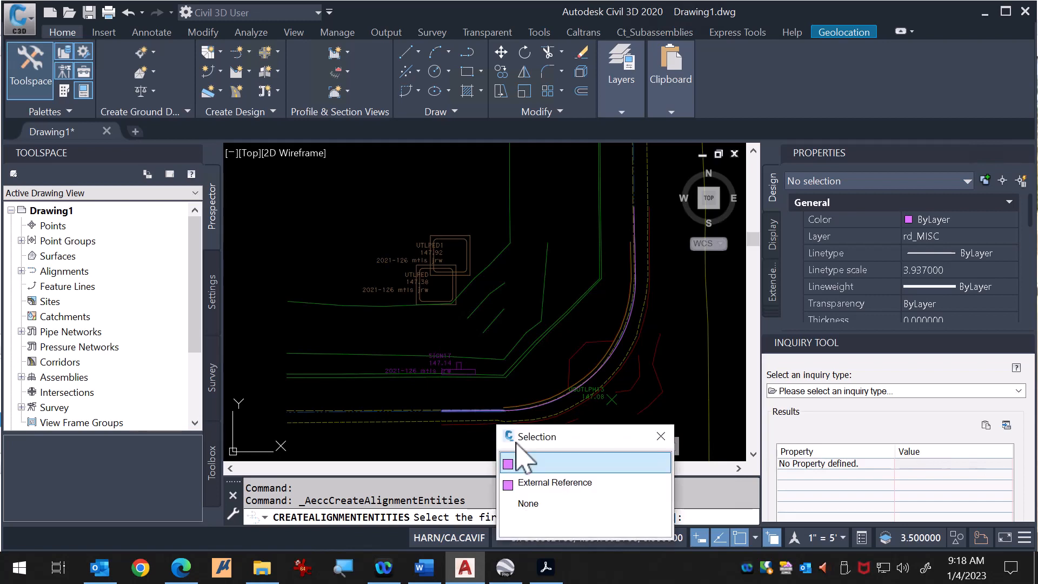
left_click(532, 462)
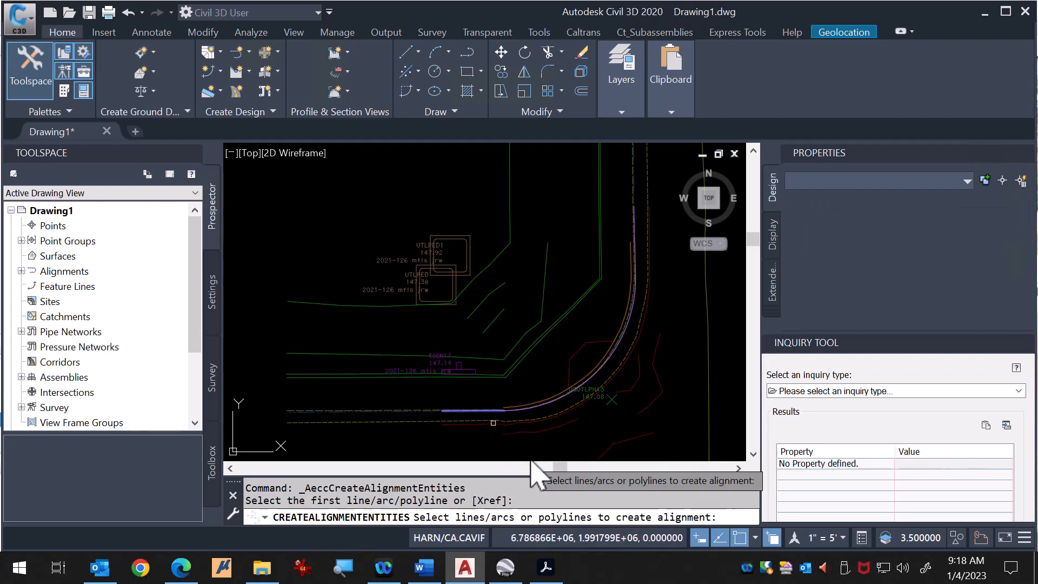
left_click(531, 401)
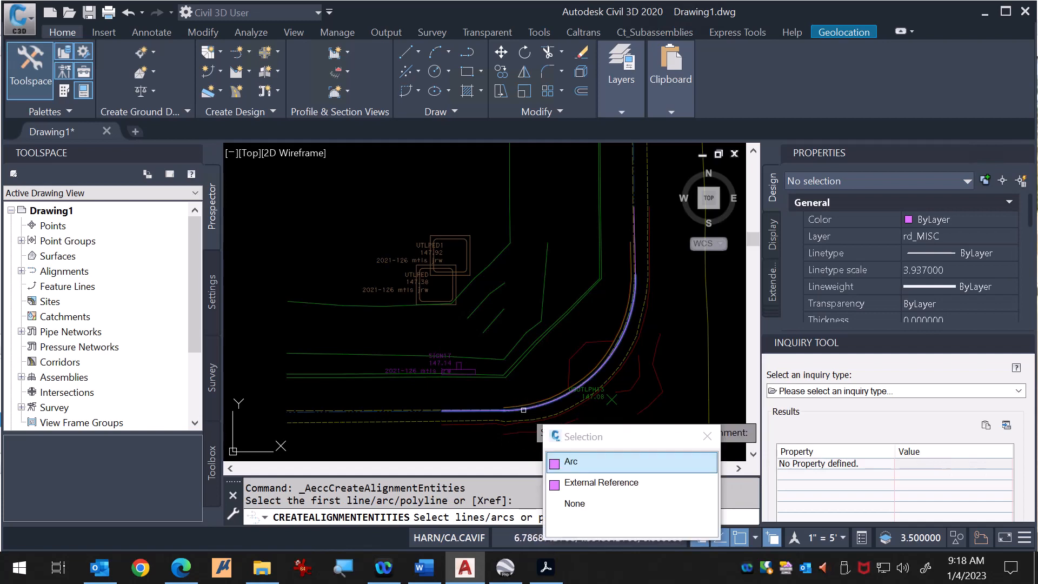
left_click(573, 461)
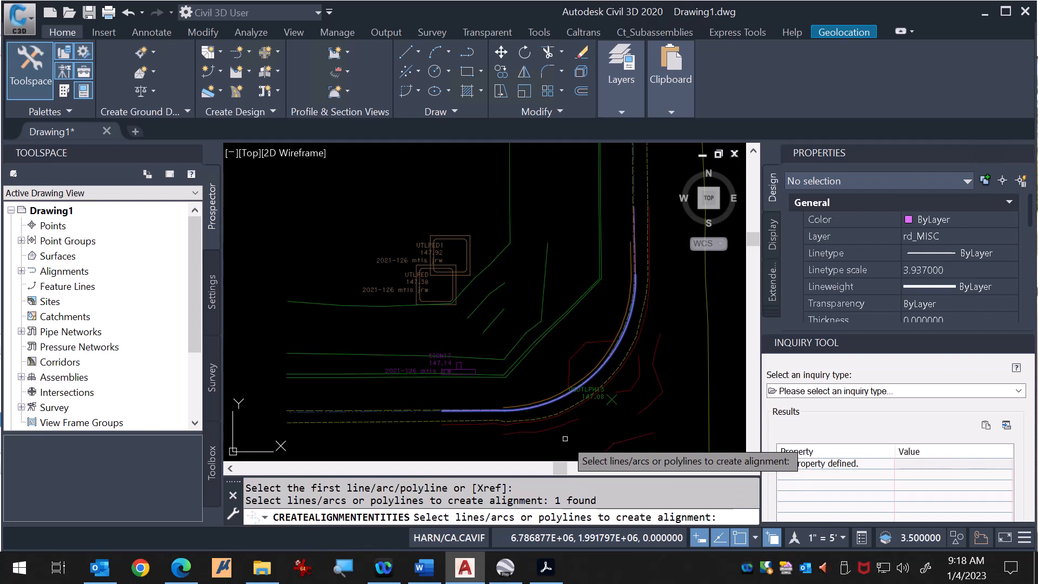
key("Return")
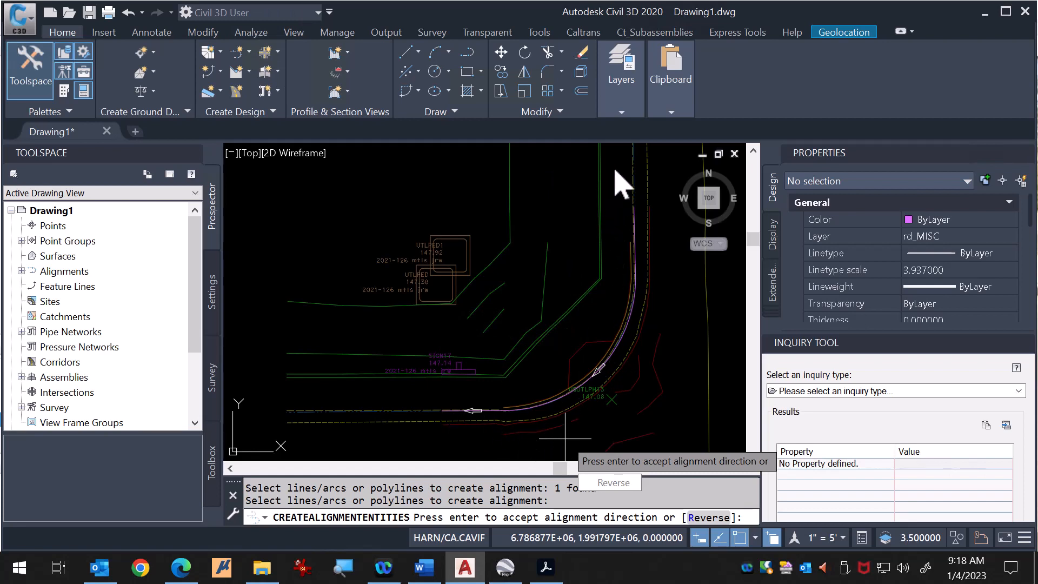
Step: Reverse the alignment direction so it runs from the west line toward the arc, and accept it
type("r")
key("Return")
key("Return")
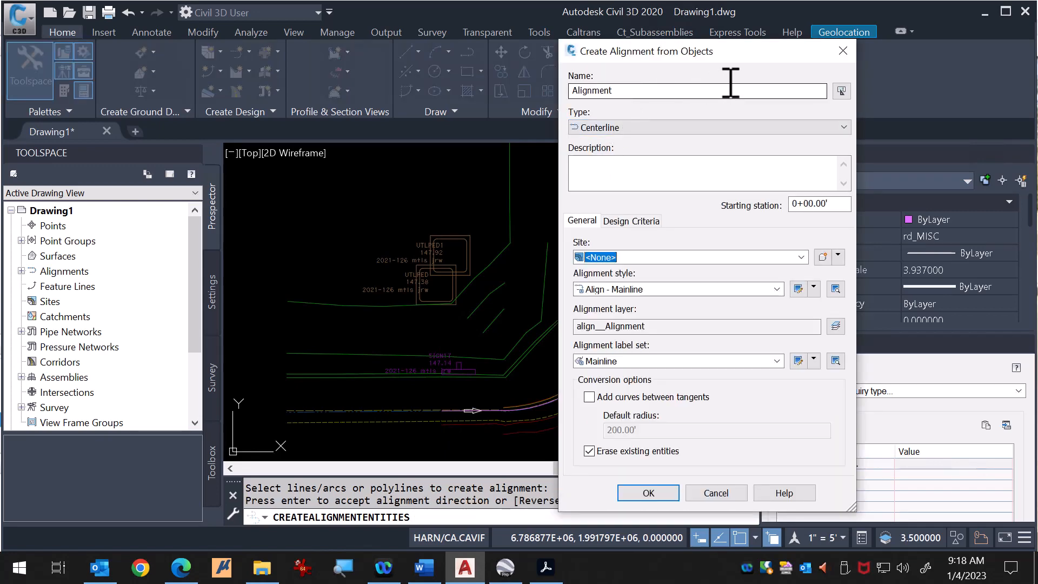
Step: Create the alignment with the name L13R2, type Centerline and starting station 20+00.00, erasing the existing entities
left_click_drag(767, 55, 755, 75)
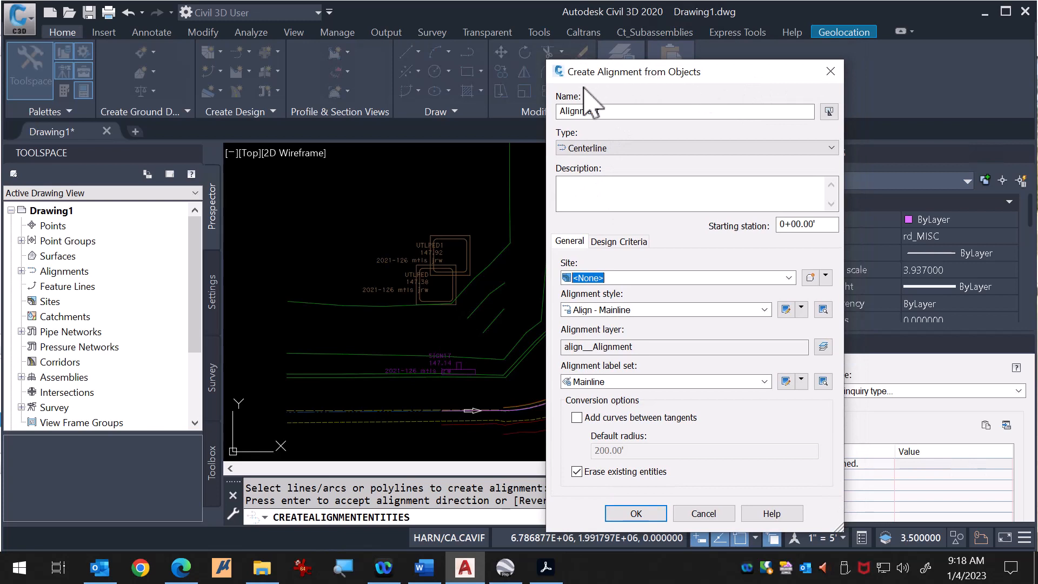
left_click_drag(633, 111, 509, 106)
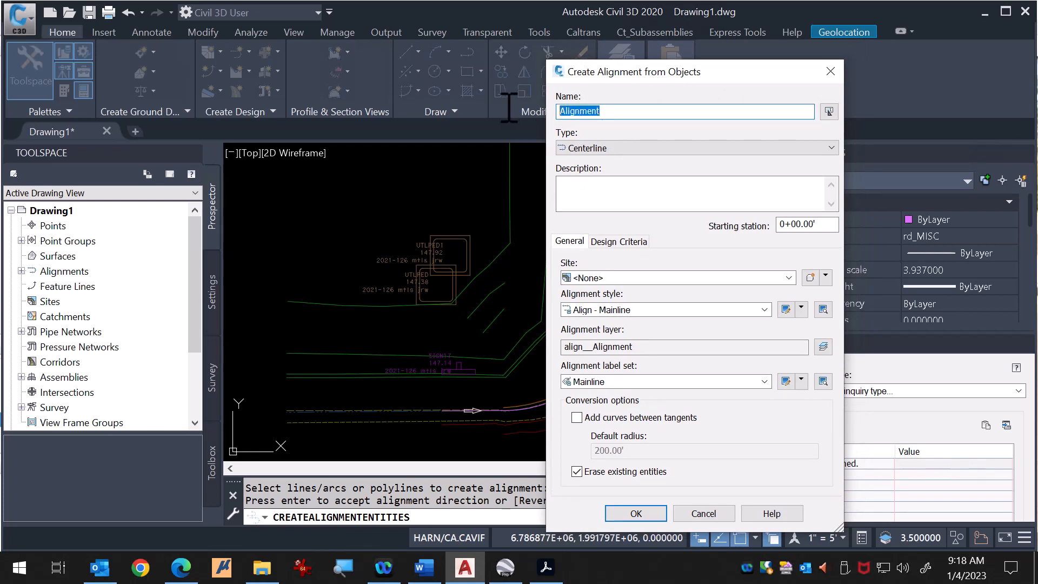
type("L13R2")
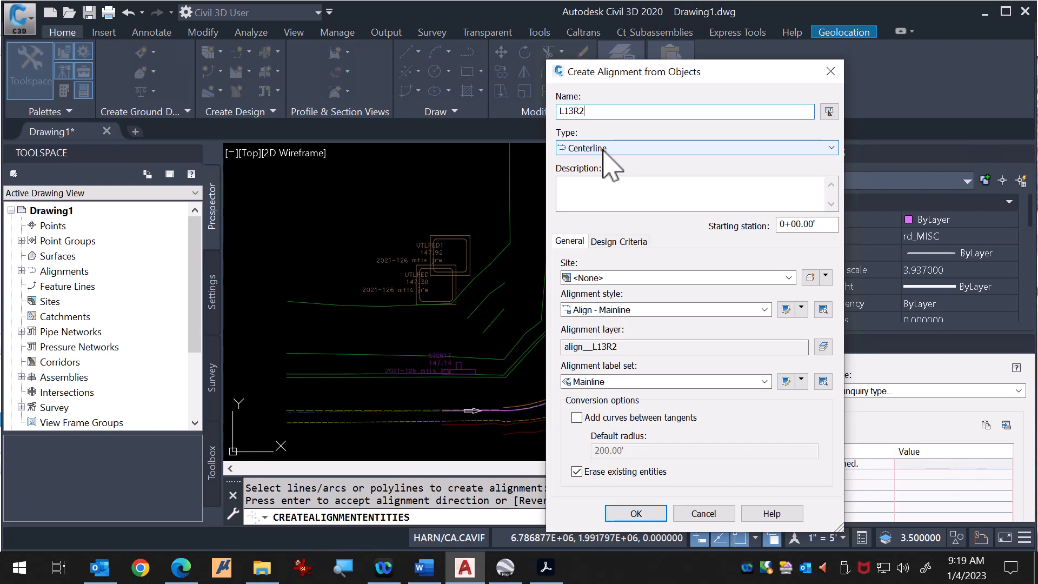
left_click(694, 148)
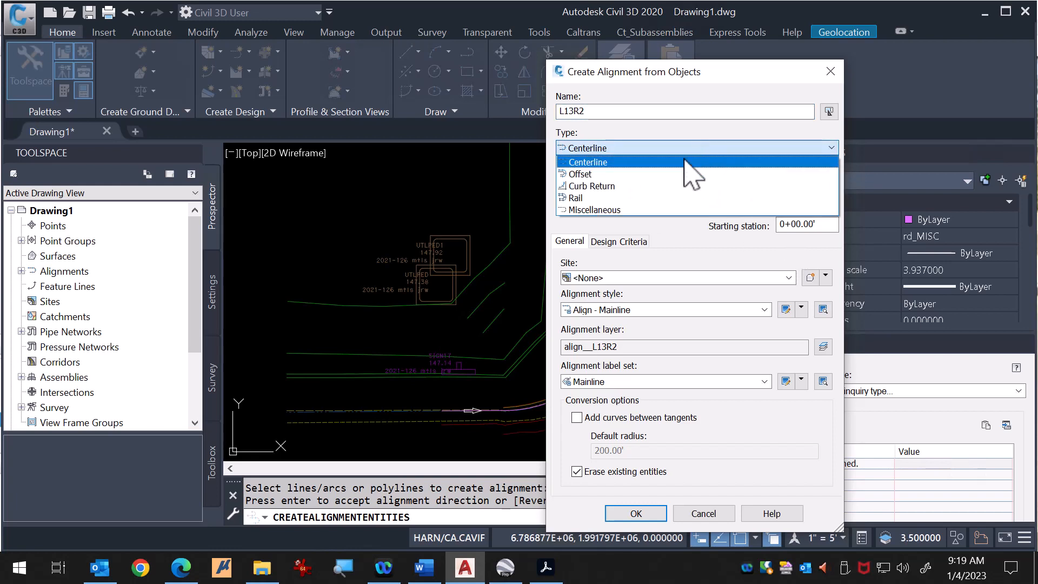
left_click(588, 162)
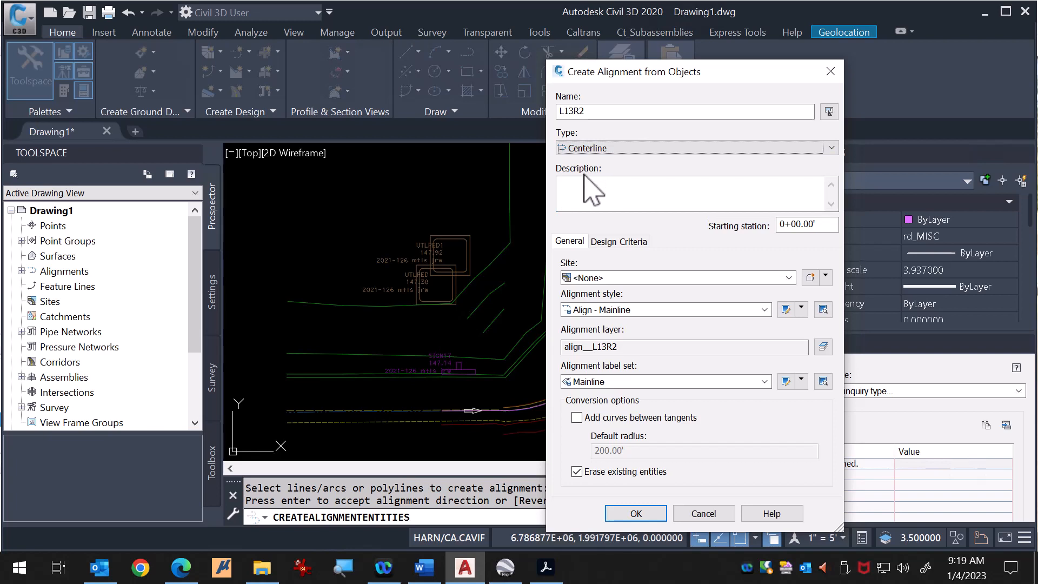
left_click(593, 111)
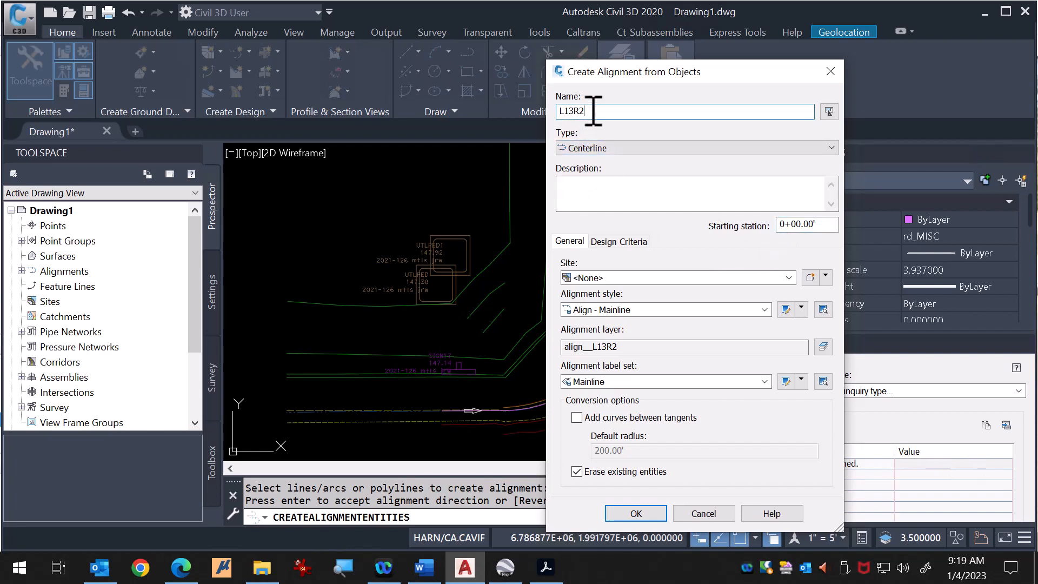
double_click(785, 224)
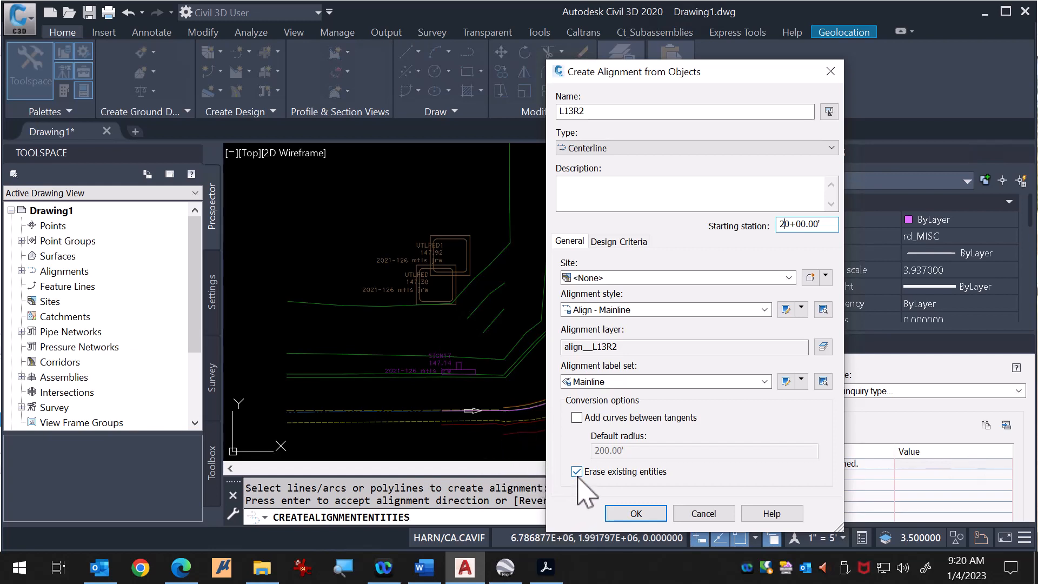
left_click(636, 513)
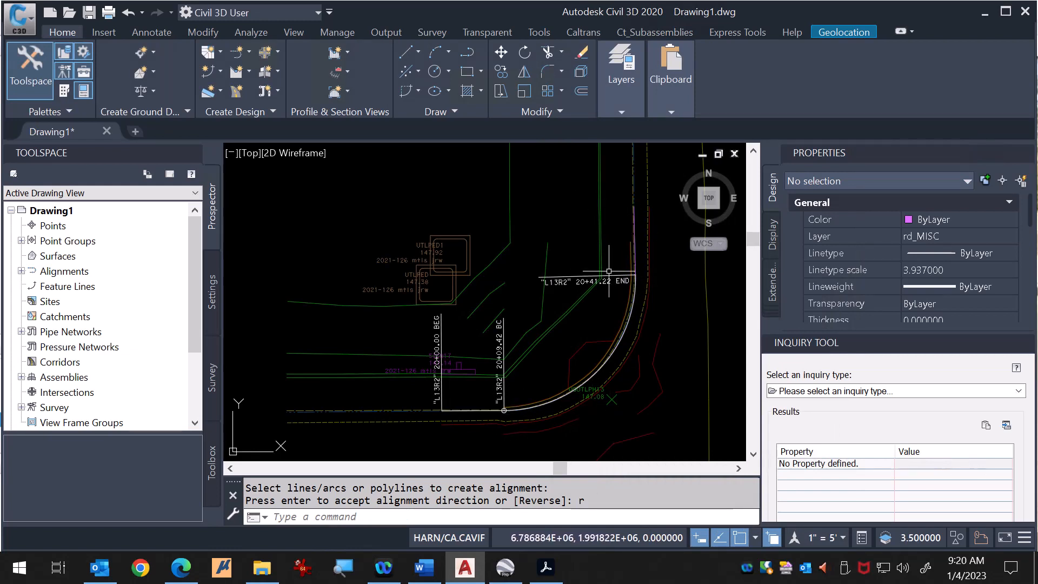
Step: Open alignment L13R2 for geometry editing and move the layout tools clear of the commands behind them
left_click(626, 326)
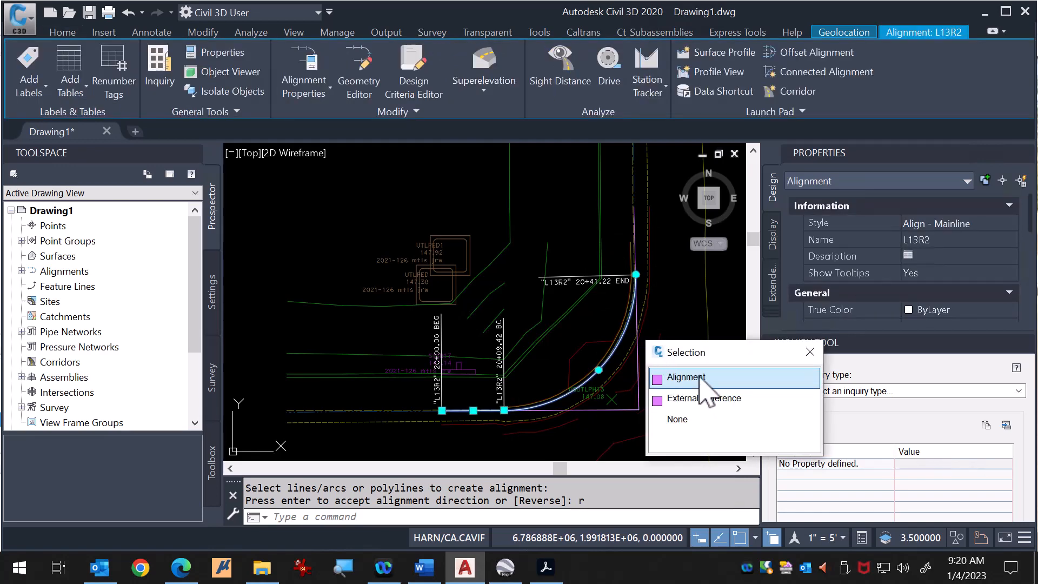
left_click(701, 379)
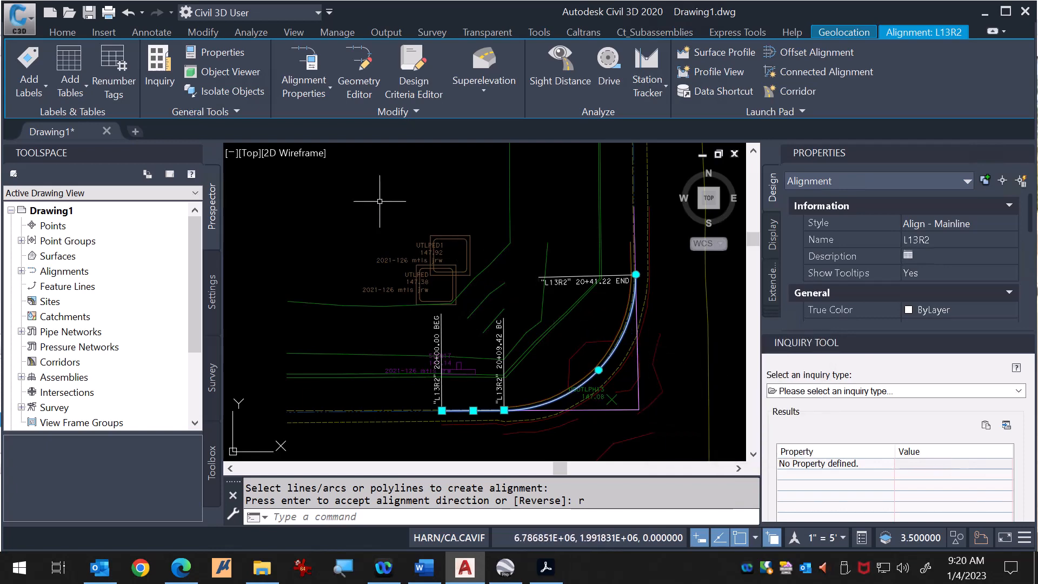
left_click(359, 87)
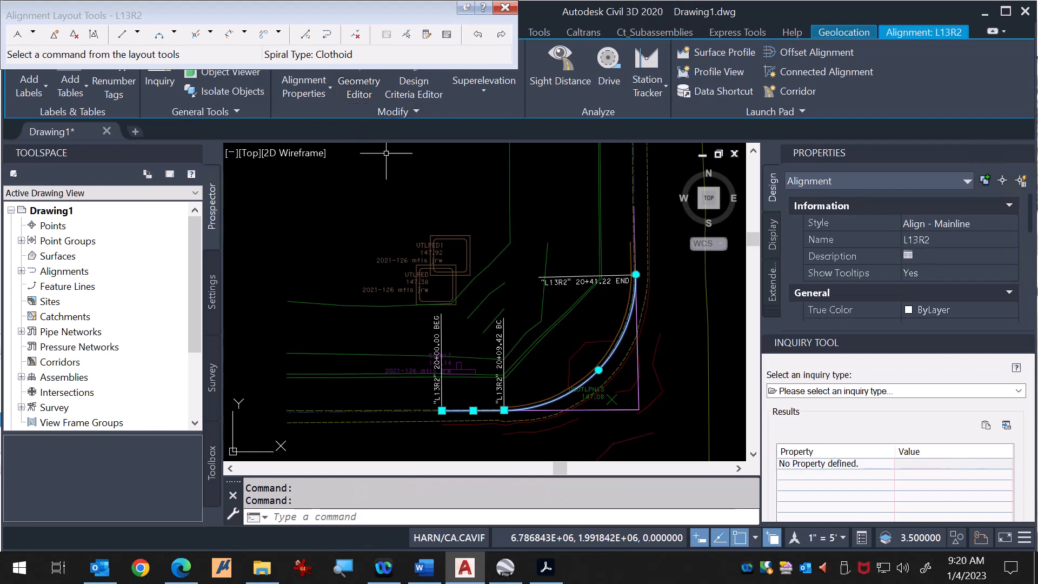
left_click(139, 35)
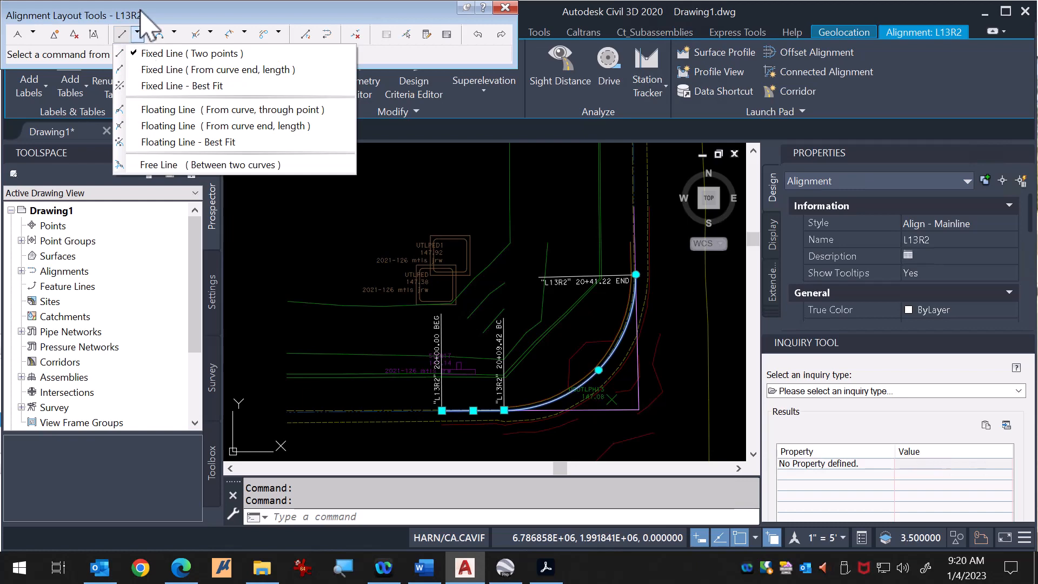
left_click_drag(100, 16, 250, 109)
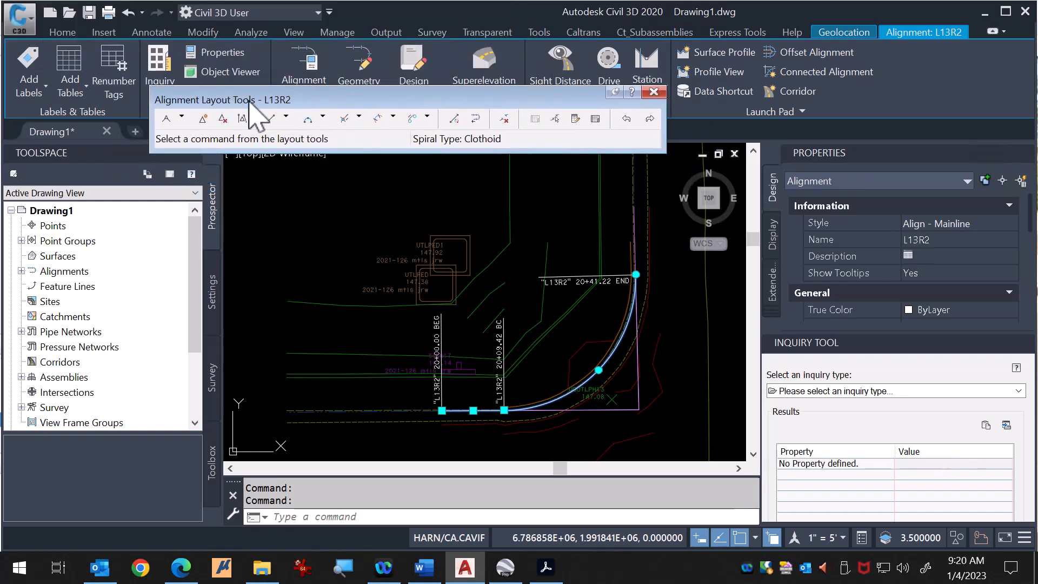
Step: Add a fixed two-point line to L13R2 from the arc's north end to the north end of the referenced curb line
left_click(286, 118)
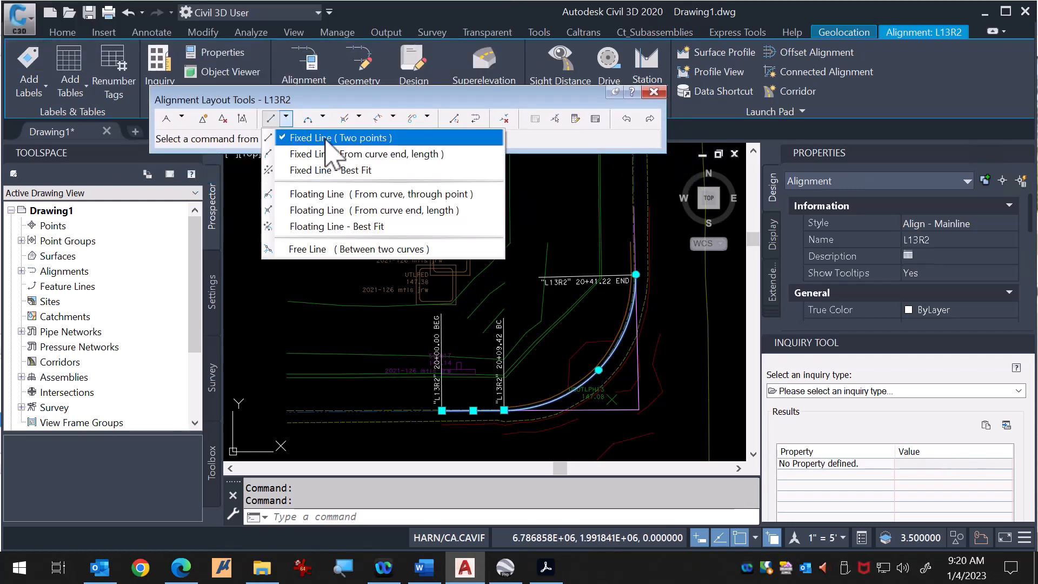
left_click(321, 138)
scroll(636, 274, "up", 8)
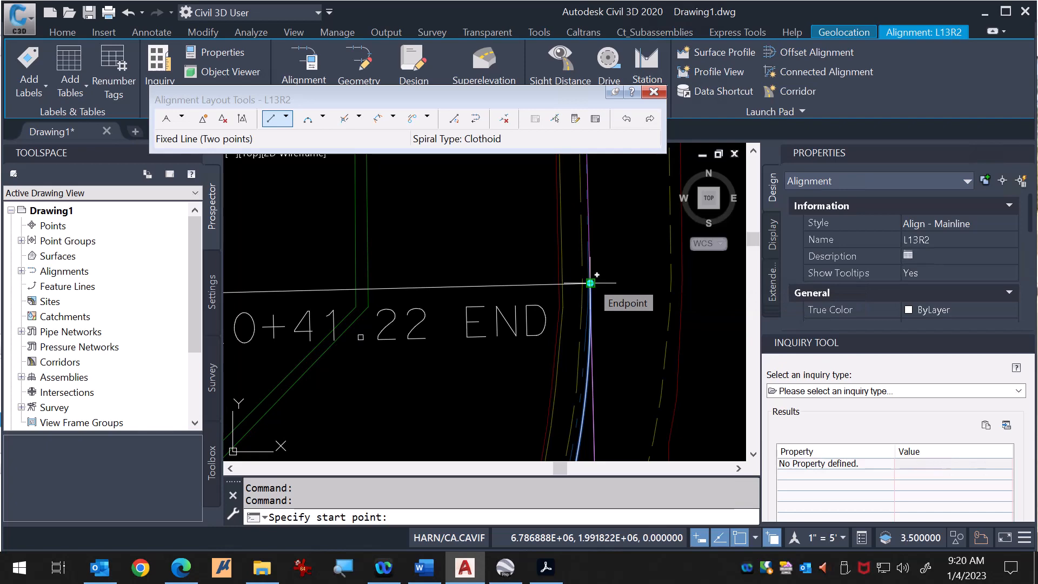
left_click(591, 283)
scroll(598, 337, "down", 4)
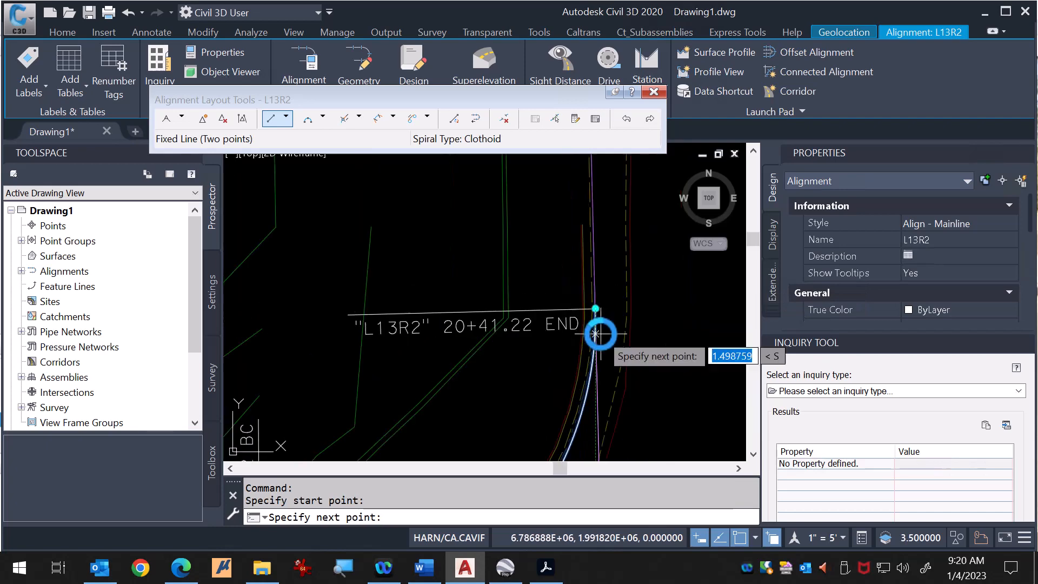
scroll(586, 190, "up", 4)
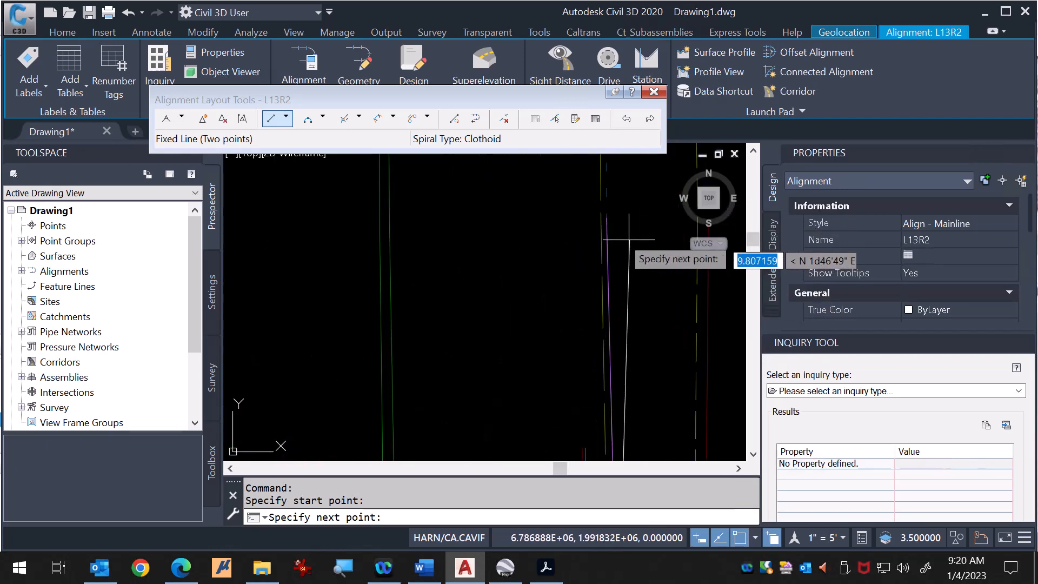
left_click(607, 218)
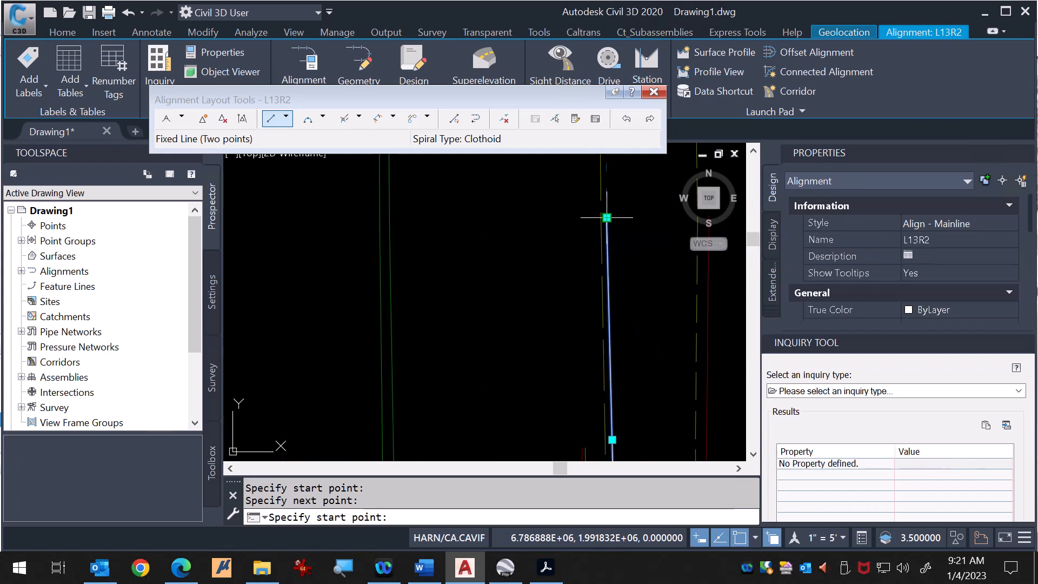
key("Escape")
scroll(607, 221, "down", 4)
scroll(567, 238, "down", 3)
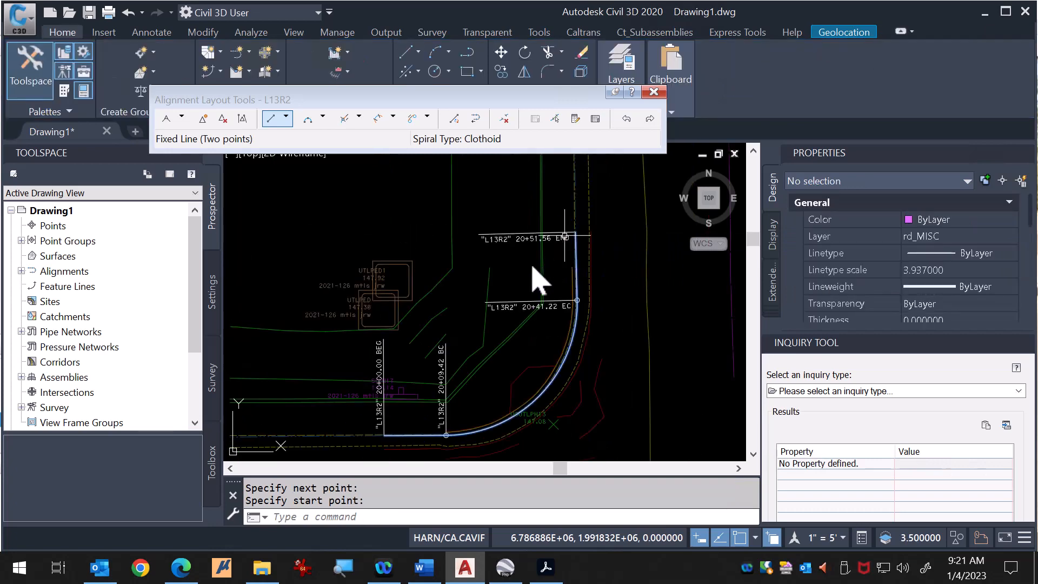
Step: Check the station labels along the extended alignment and close the alignment layout tools
scroll(384, 405, "up", 3)
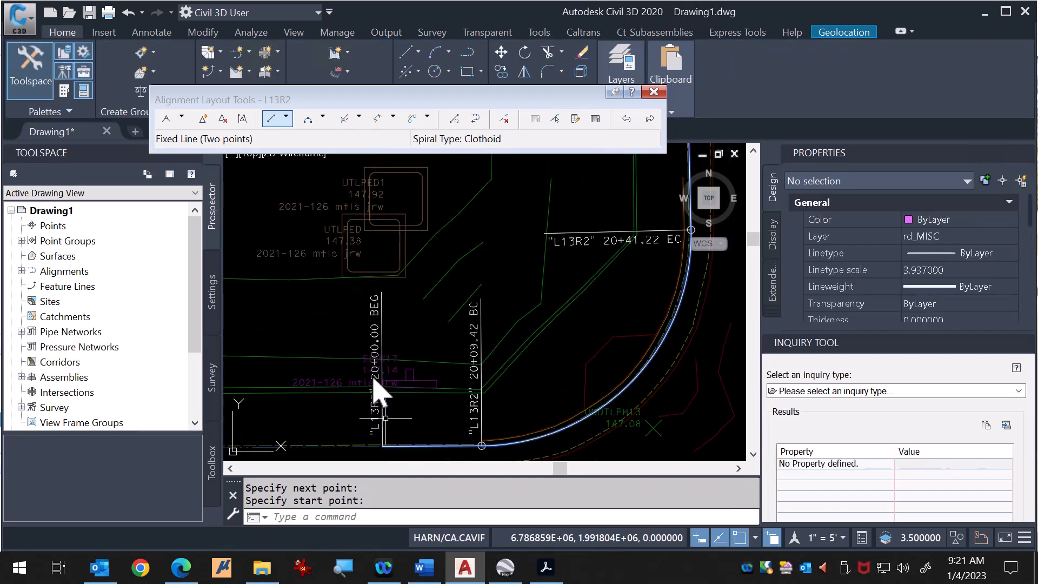
scroll(381, 411, "down", 2)
scroll(530, 234, "up", 2)
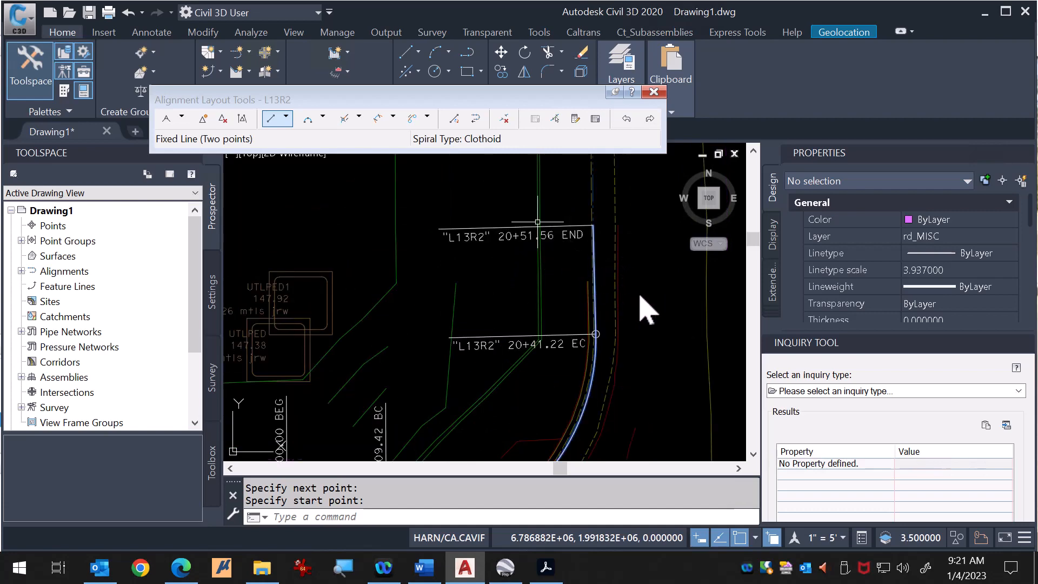
scroll(552, 239, "down", 2)
scroll(497, 329, "up", 2)
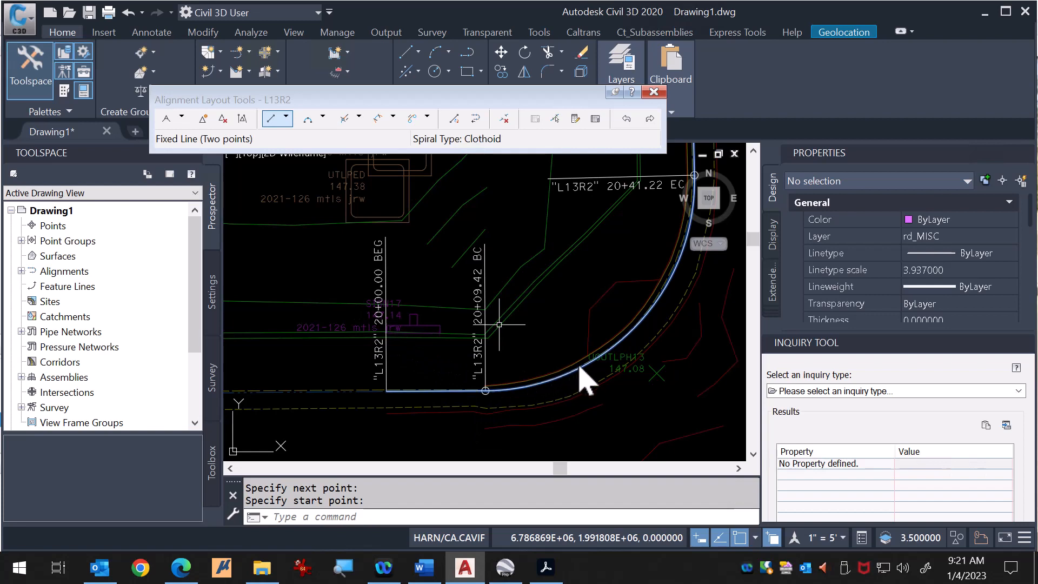
left_click(652, 92)
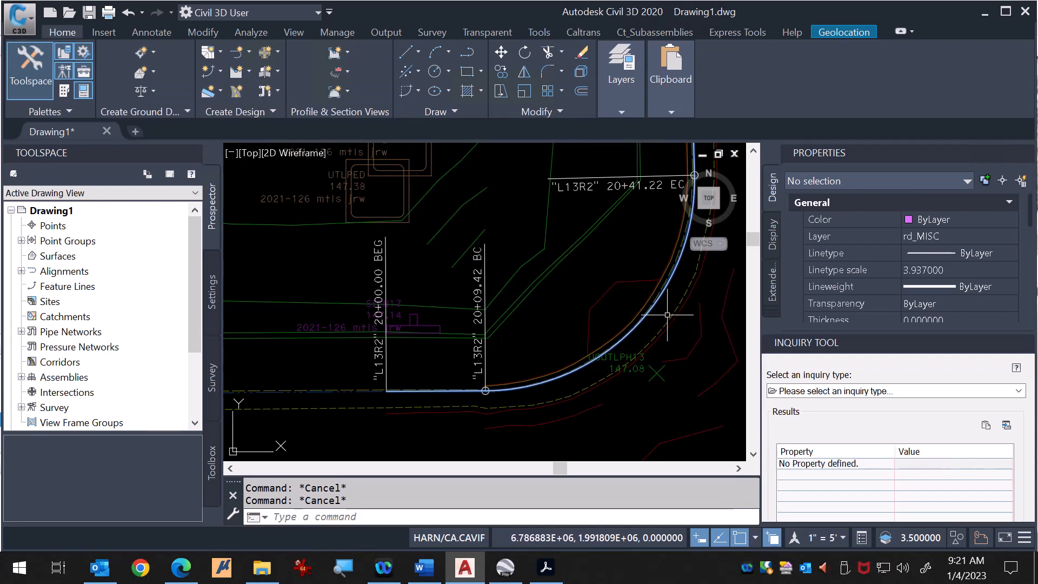
Step: Open the alignment properties of L13R2 and examine its station control settings for the start and reference stations
left_click(603, 398)
key("Escape")
key("Escape")
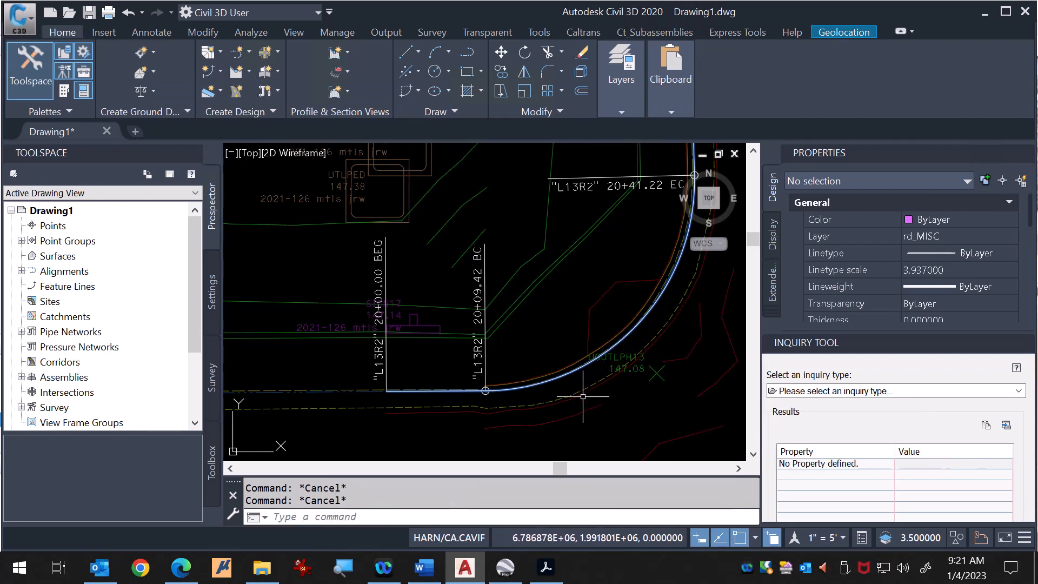
left_click(522, 389)
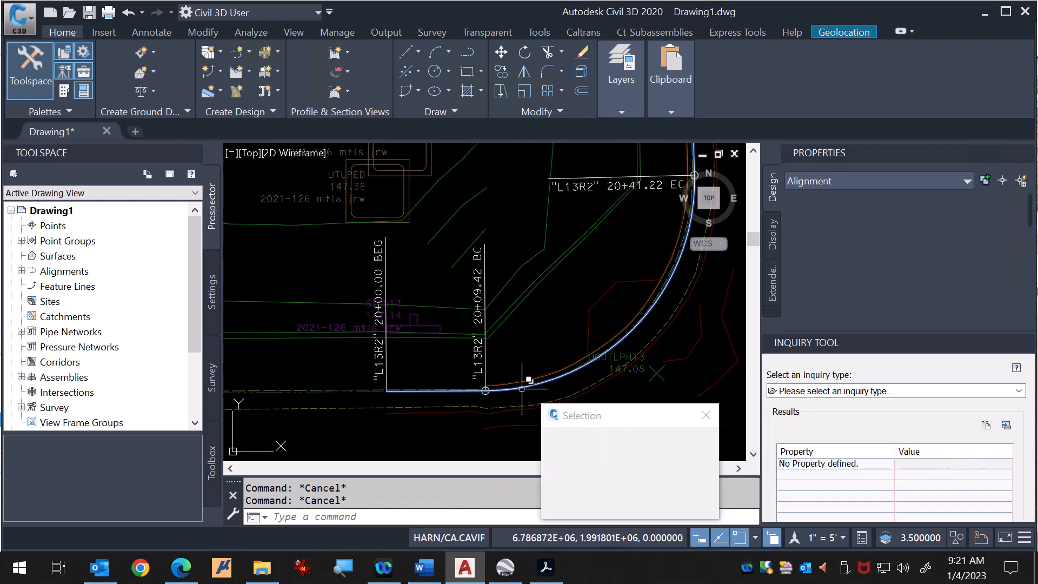
left_click(602, 439)
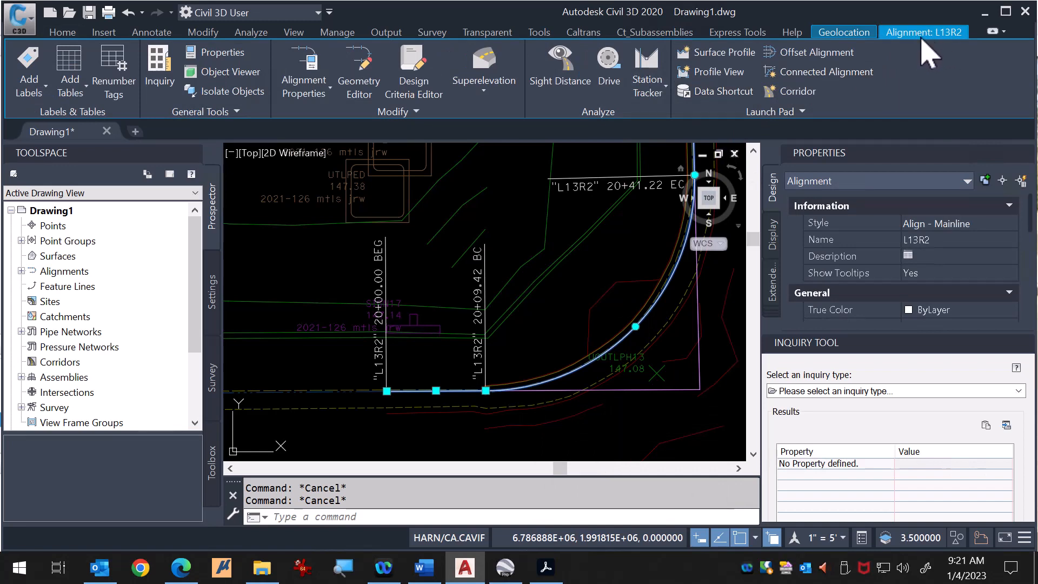
left_click(309, 90)
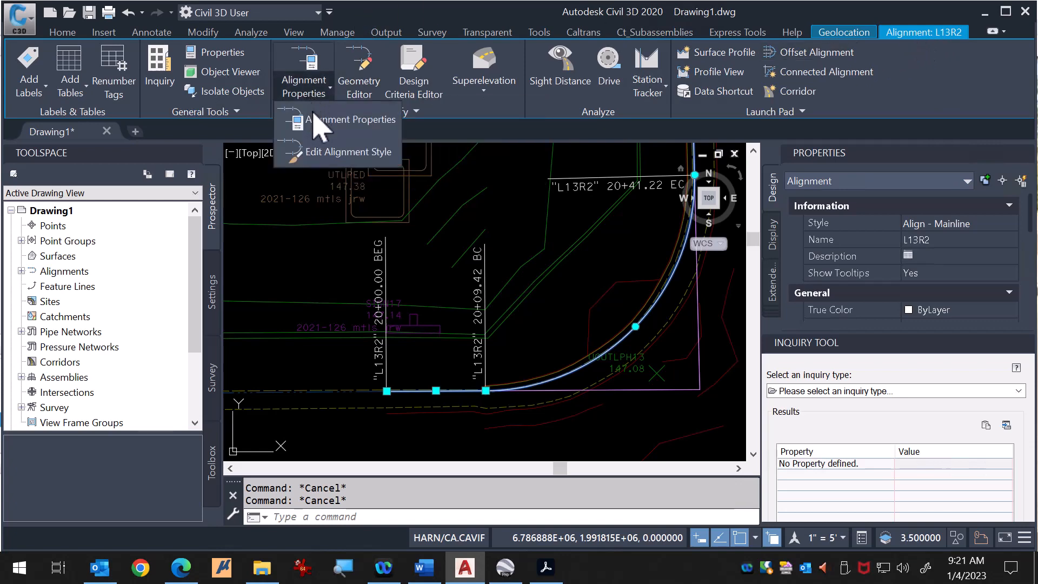
left_click(349, 120)
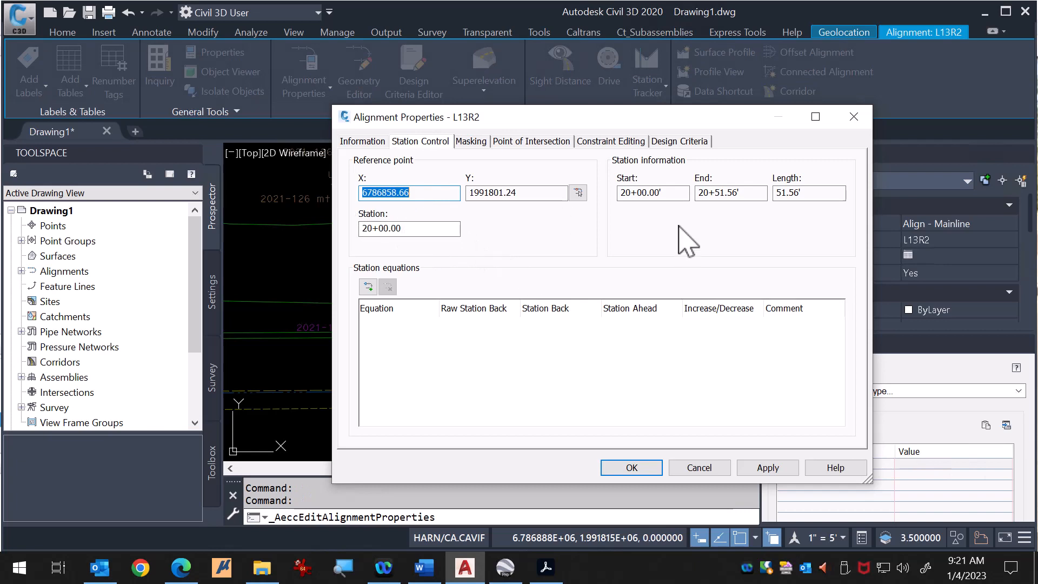
double_click(626, 193)
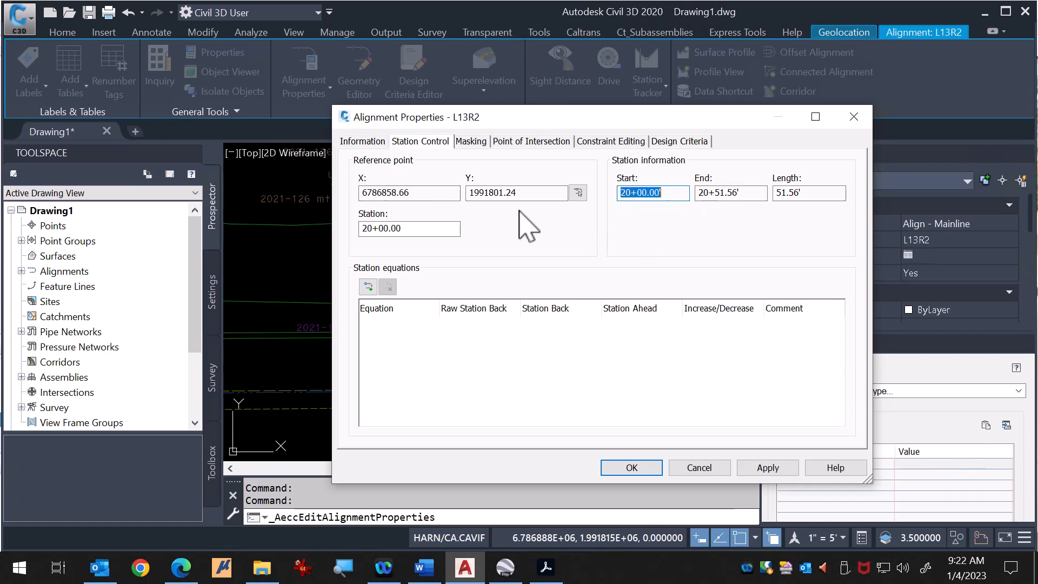
left_click(412, 230)
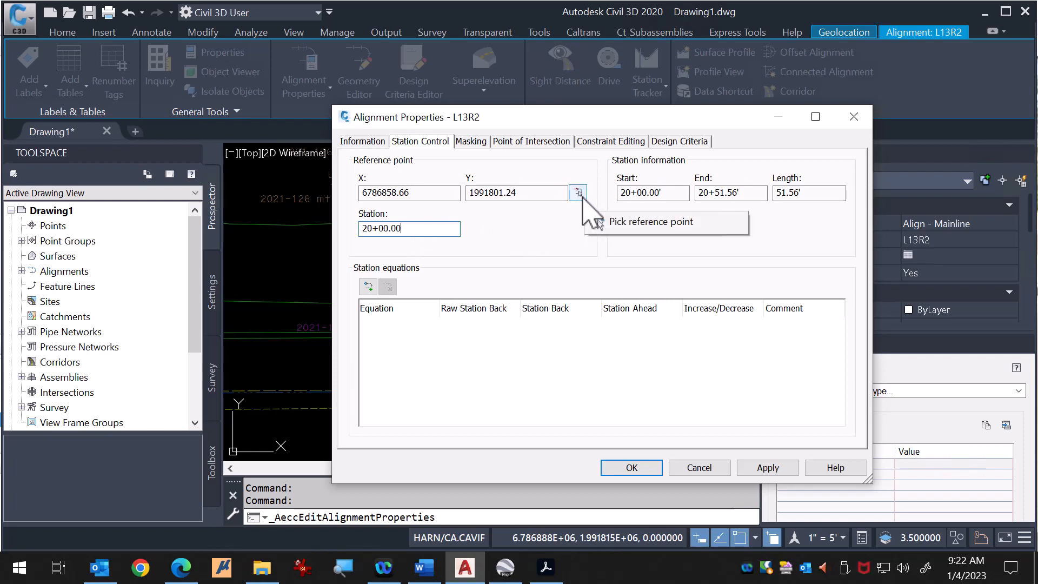
Step: Move the reference point for station 20+00.00 to the beginning of the curve and accept the alignment properties
left_click(579, 193)
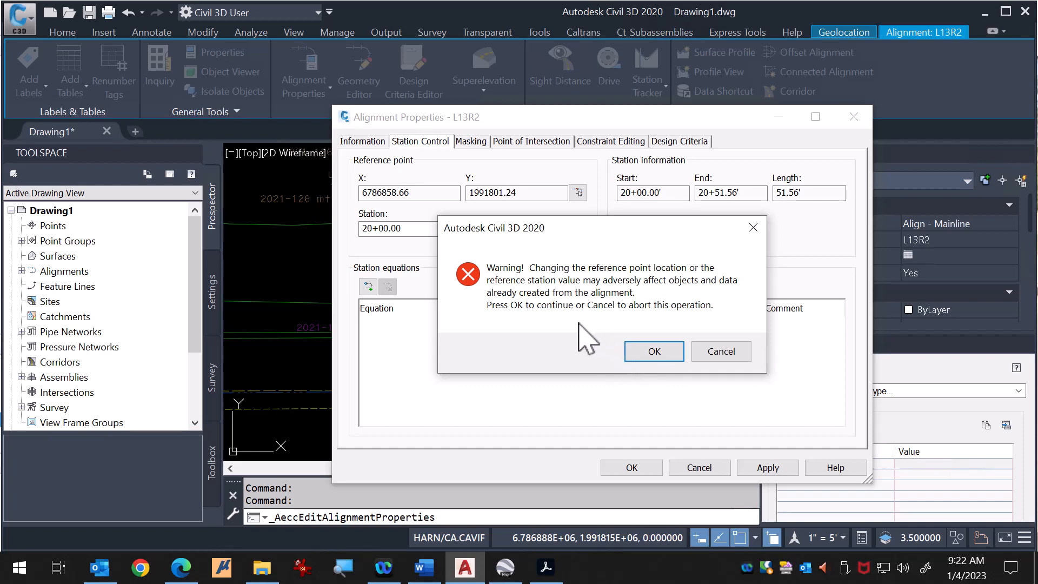
left_click(655, 351)
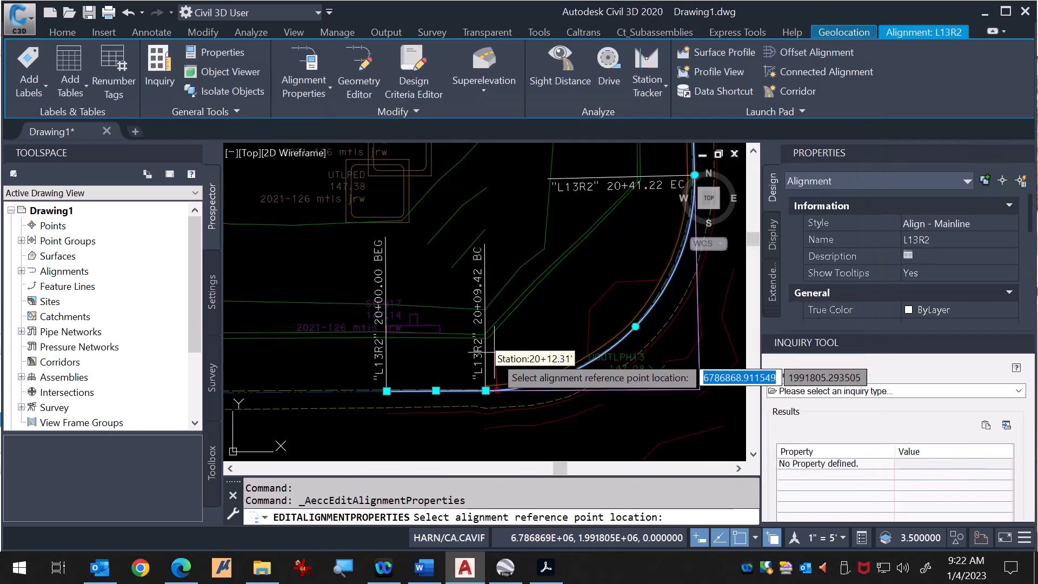
scroll(485, 391, "up", 4)
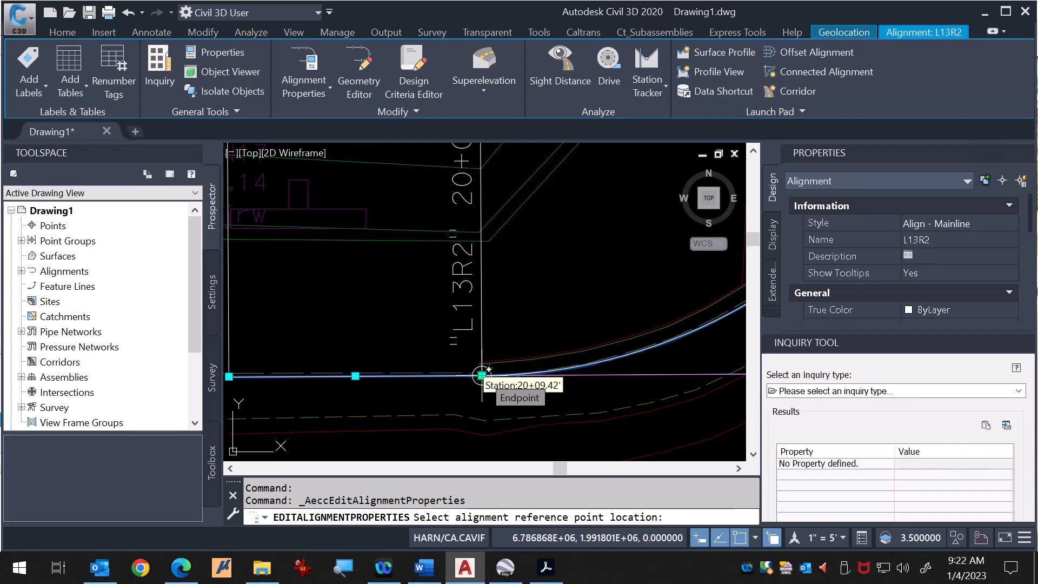
left_click(482, 375)
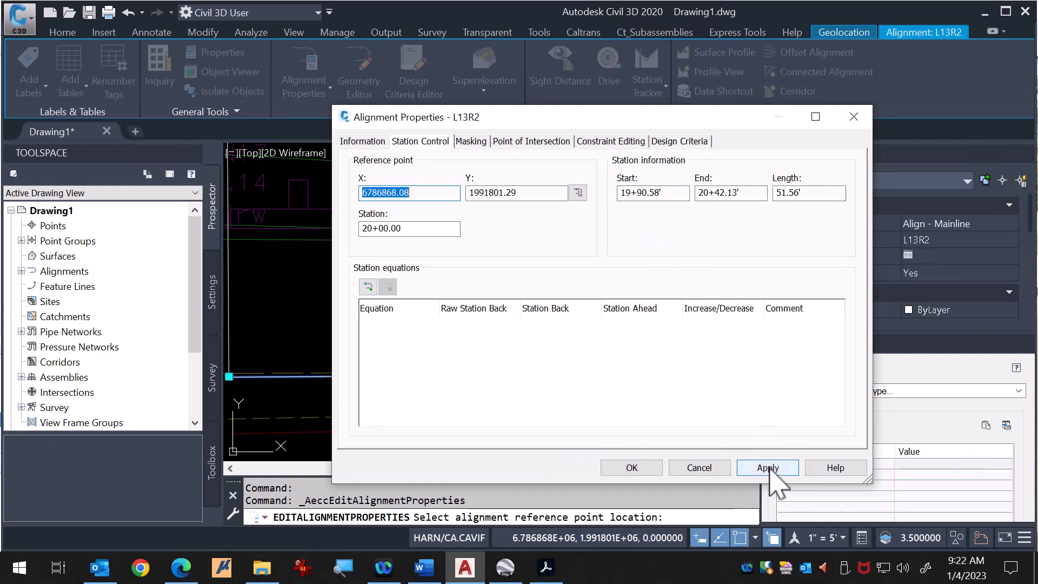
left_click(628, 468)
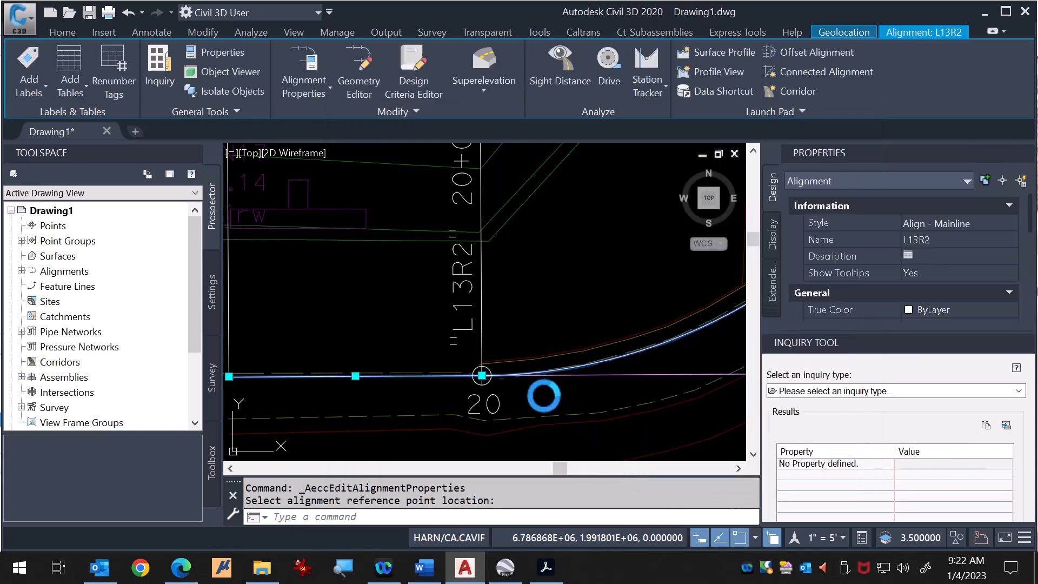
scroll(518, 388, "down", 4)
scroll(501, 304, "up", 2)
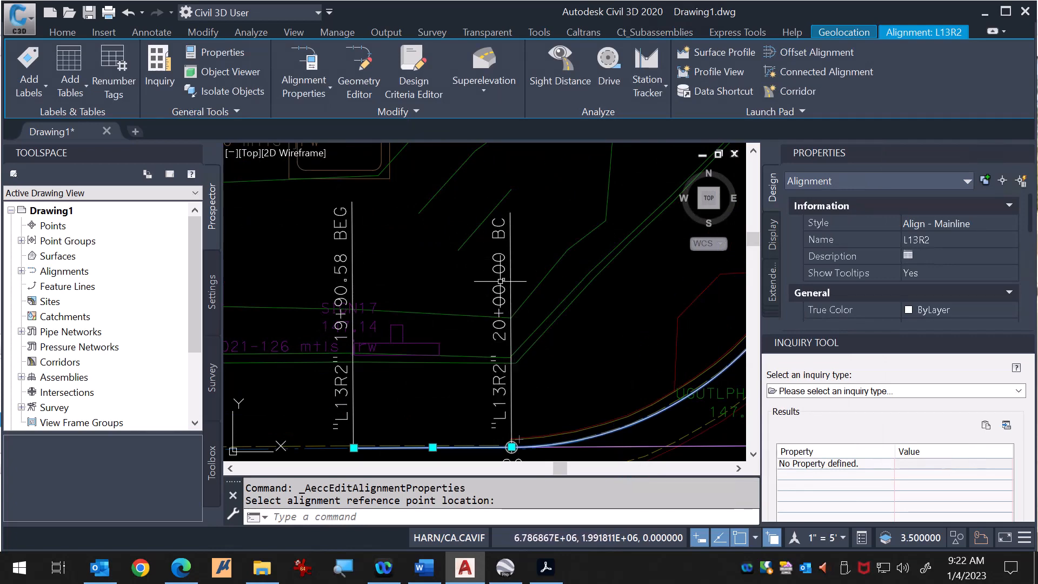
scroll(517, 352, "down", 3)
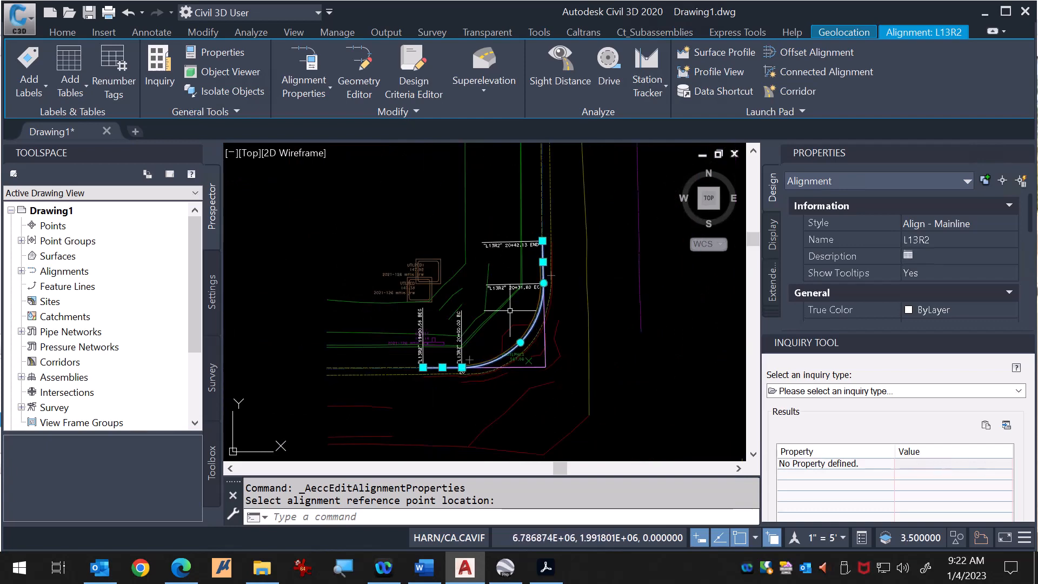
scroll(534, 292, "down", 1)
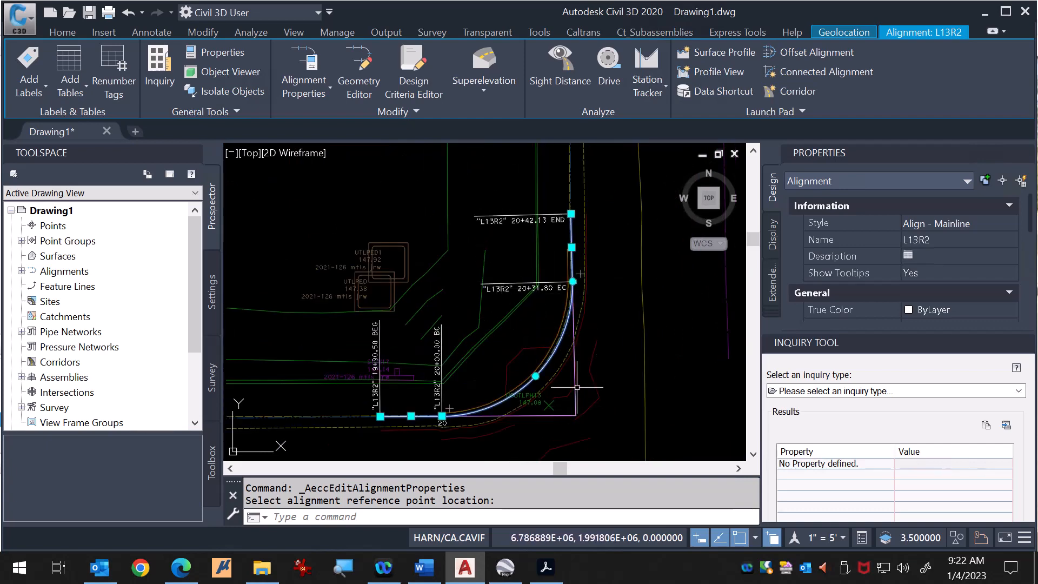
key("Escape")
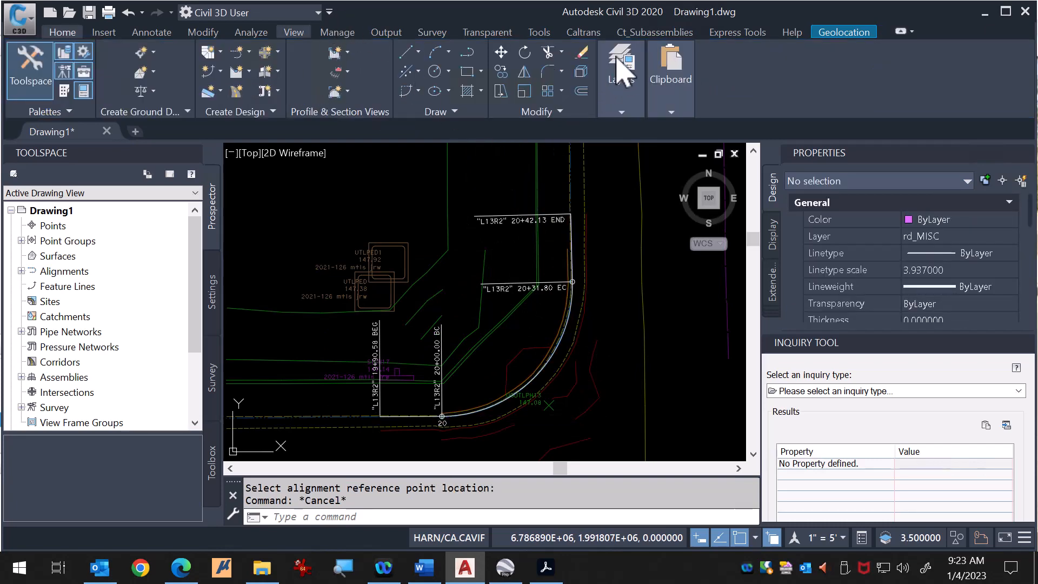
Step: Start a Caltrans Horizontal Alignment Report for the L13R2 alignment
left_click(583, 33)
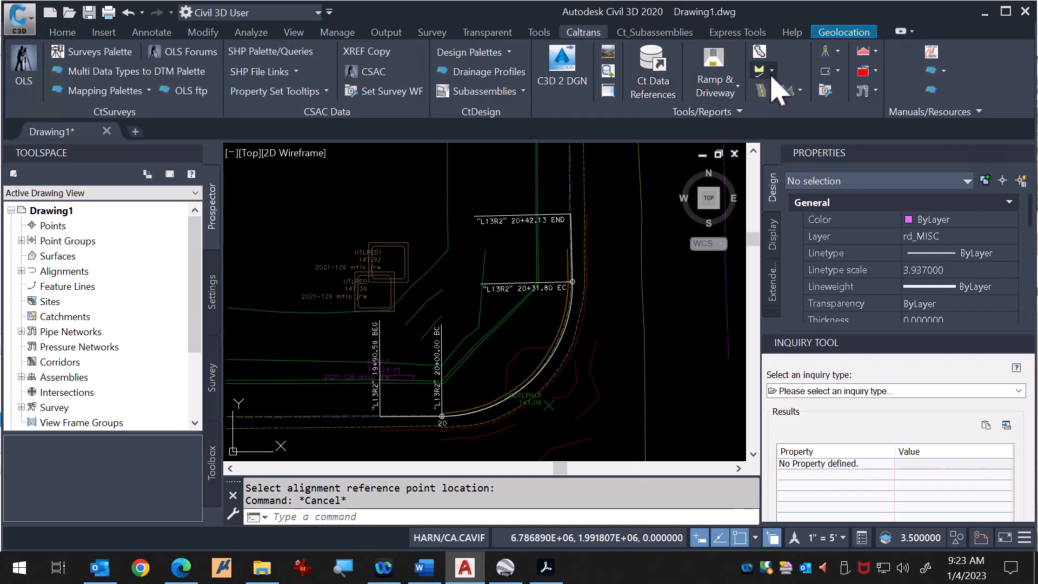
left_click(740, 111)
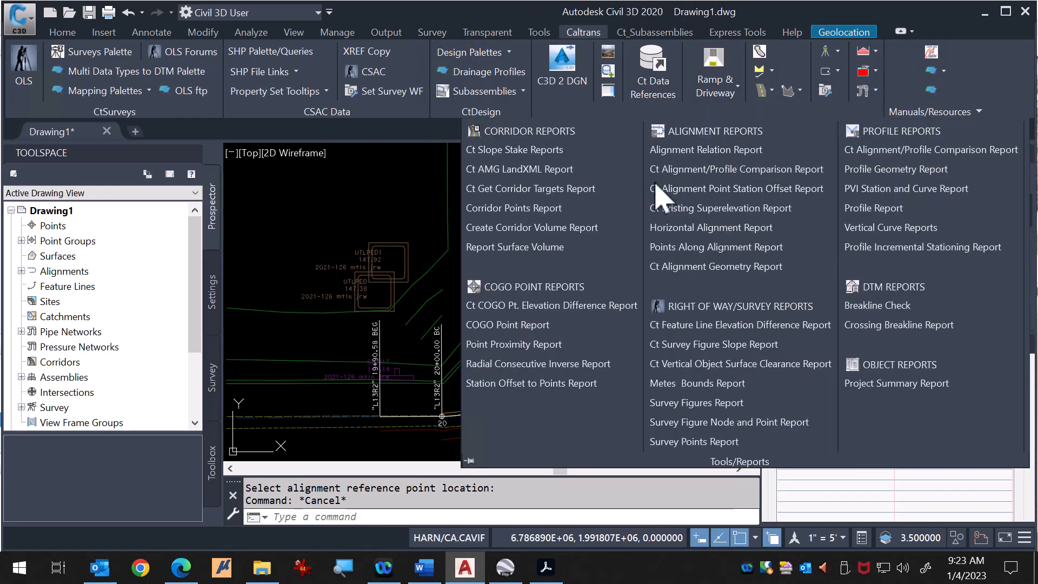
left_click(733, 227)
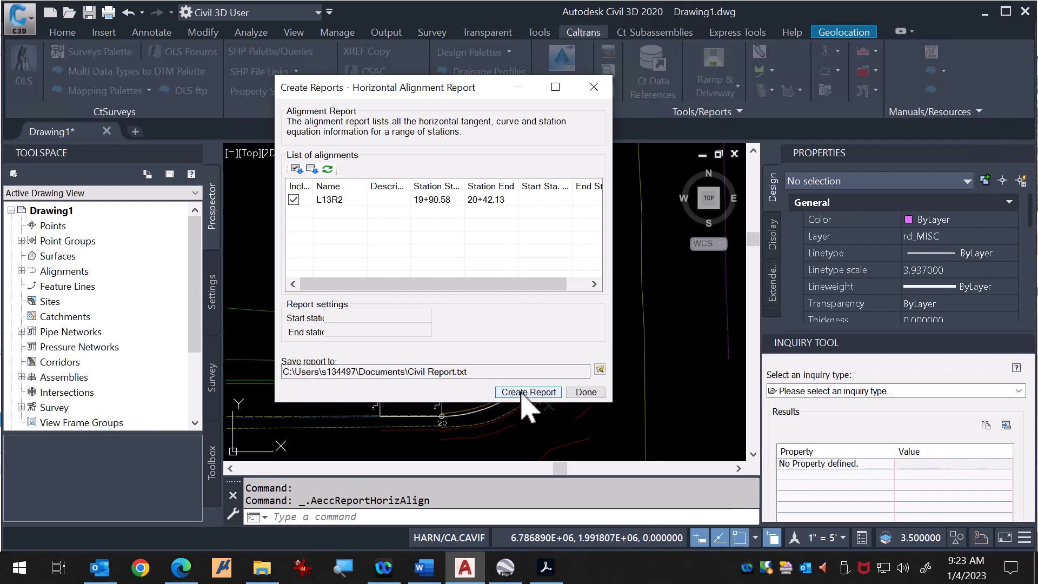
Step: Set the report to save on the Desktop as L13R2_HAR.txt and create it
left_click(599, 370)
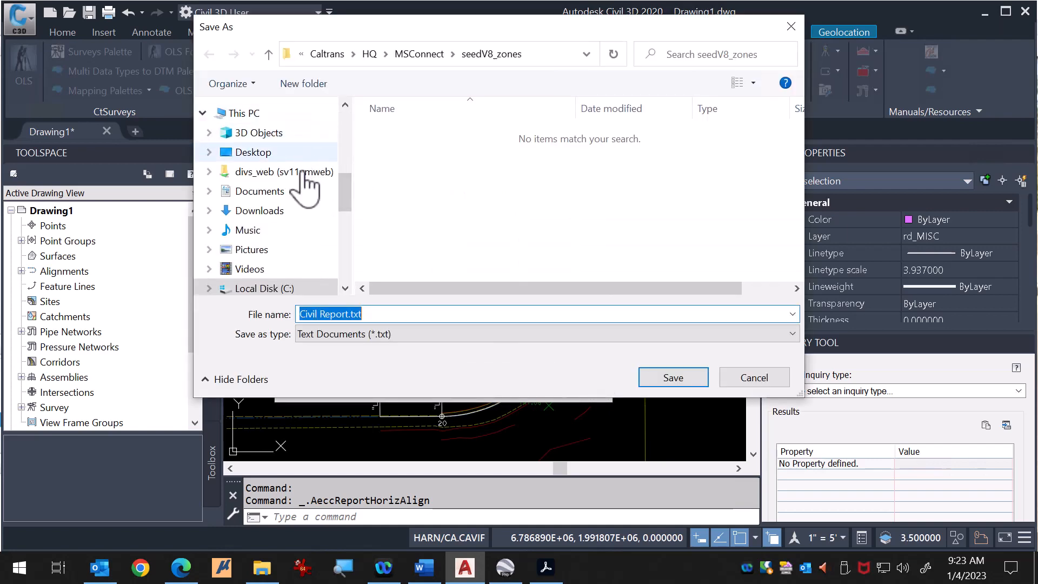
left_click(273, 211)
left_click(264, 153)
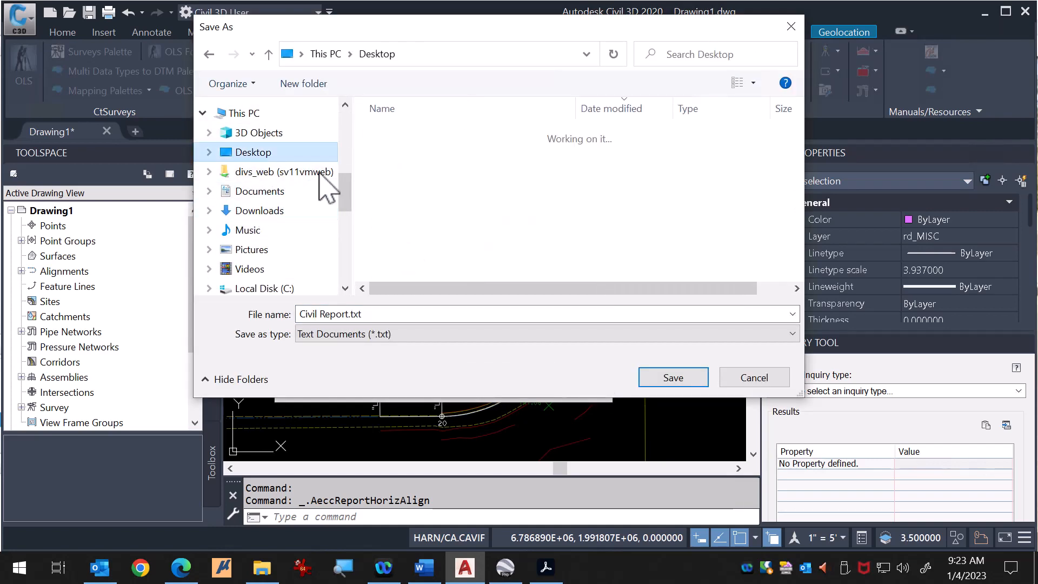
left_click(419, 195)
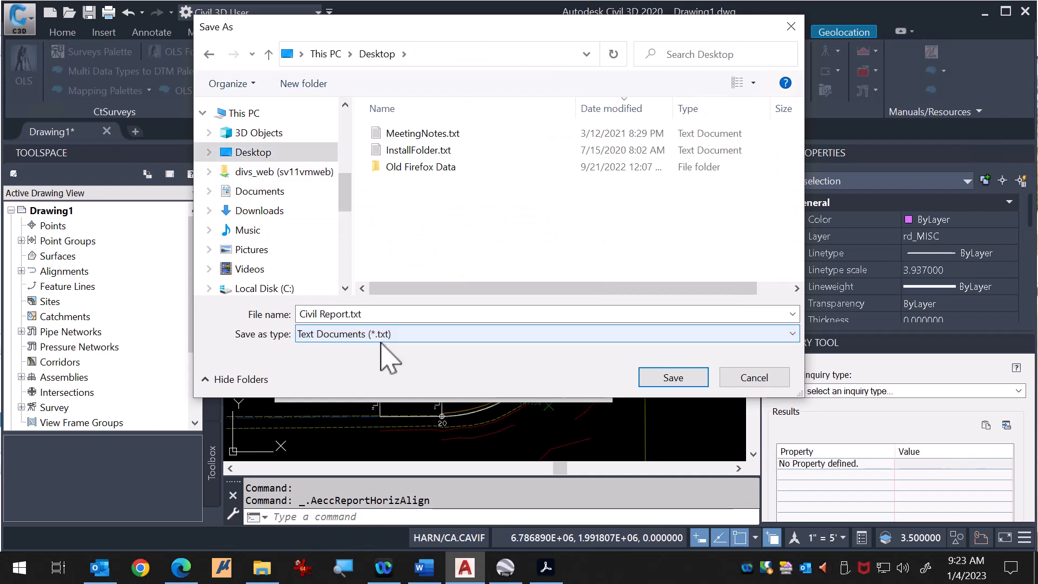
left_click(364, 312)
left_click_drag(347, 313, 267, 308)
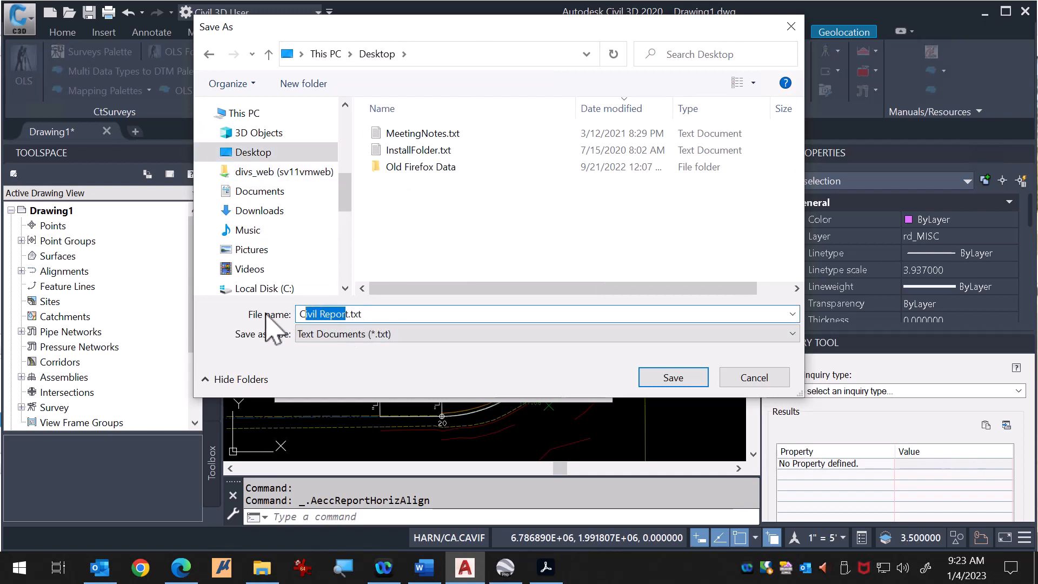
key("BackSpace")
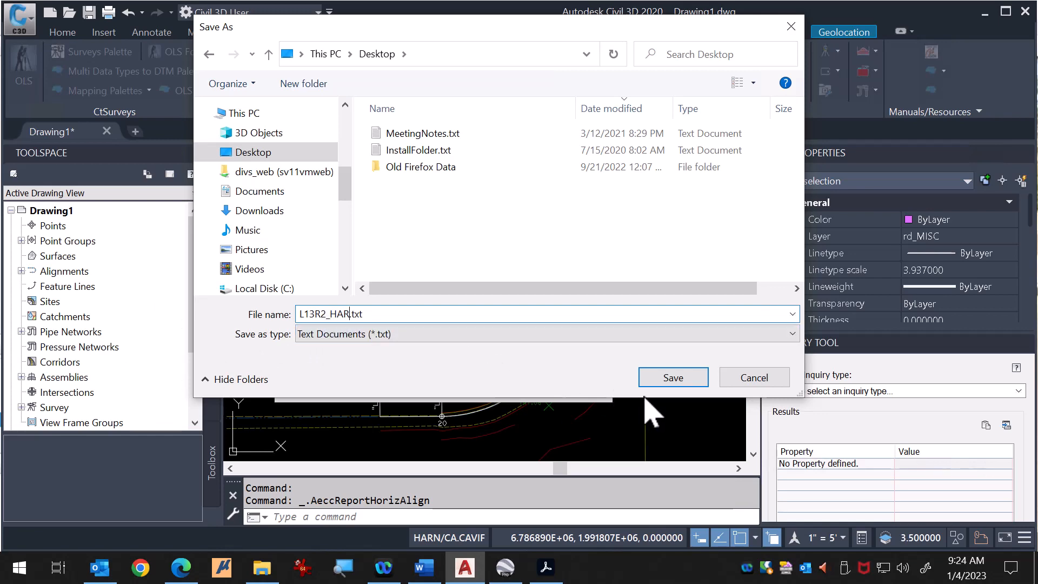
left_click(673, 378)
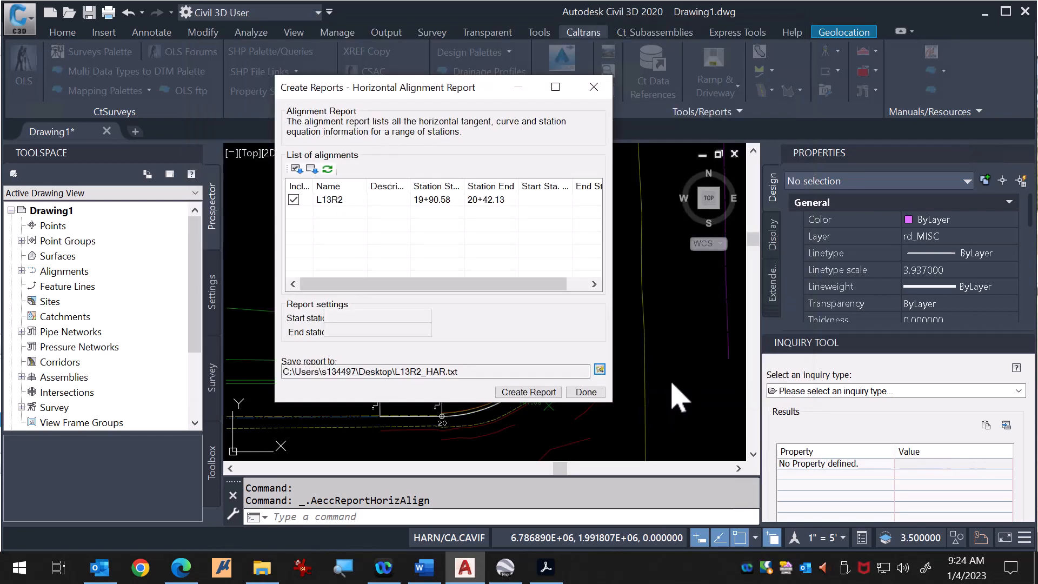
left_click(534, 392)
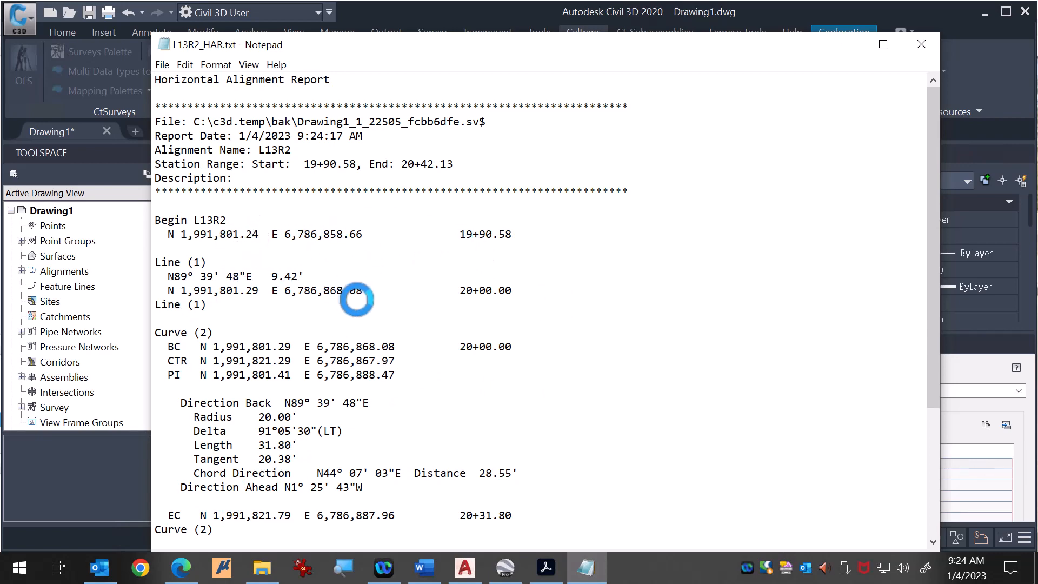
Step: Examine the stations and the line and curve entries in the L13R2 horizontal alignment report
scroll(357, 300, "down", 1)
left_click_drag(454, 190, 532, 200)
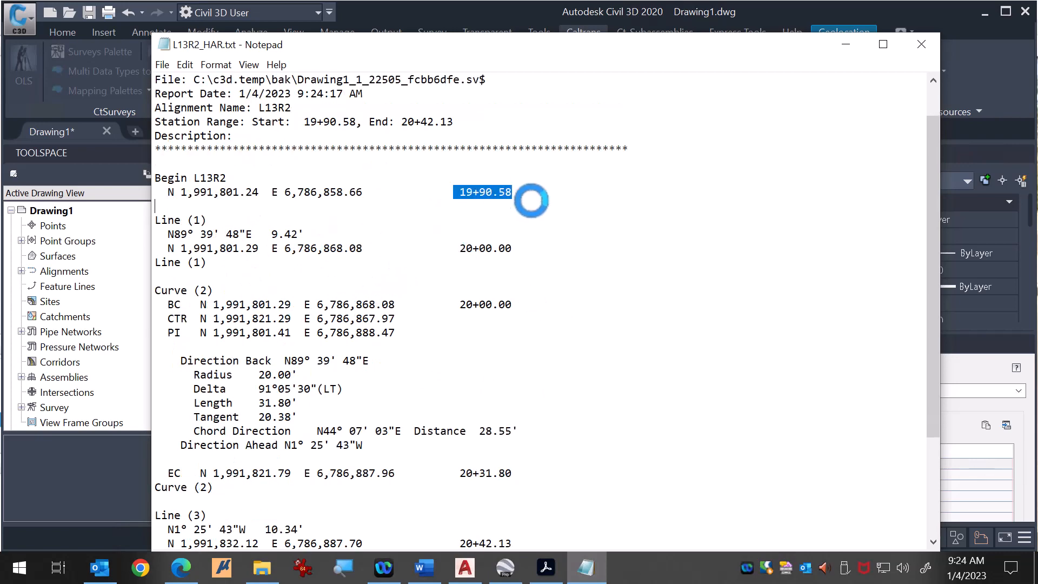
left_click(555, 247)
scroll(497, 324, "down", 3)
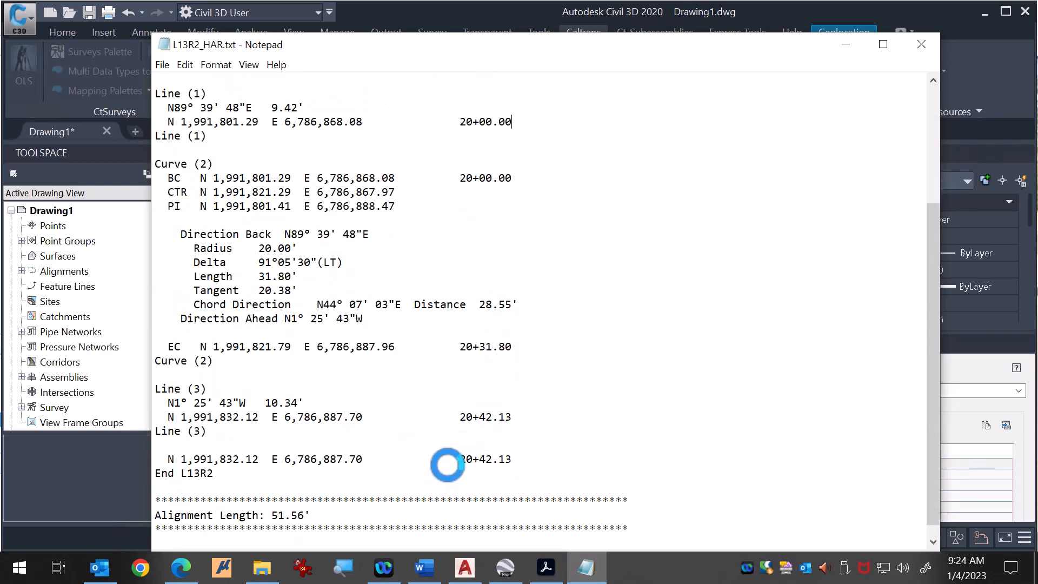
scroll(448, 465, "up", 1)
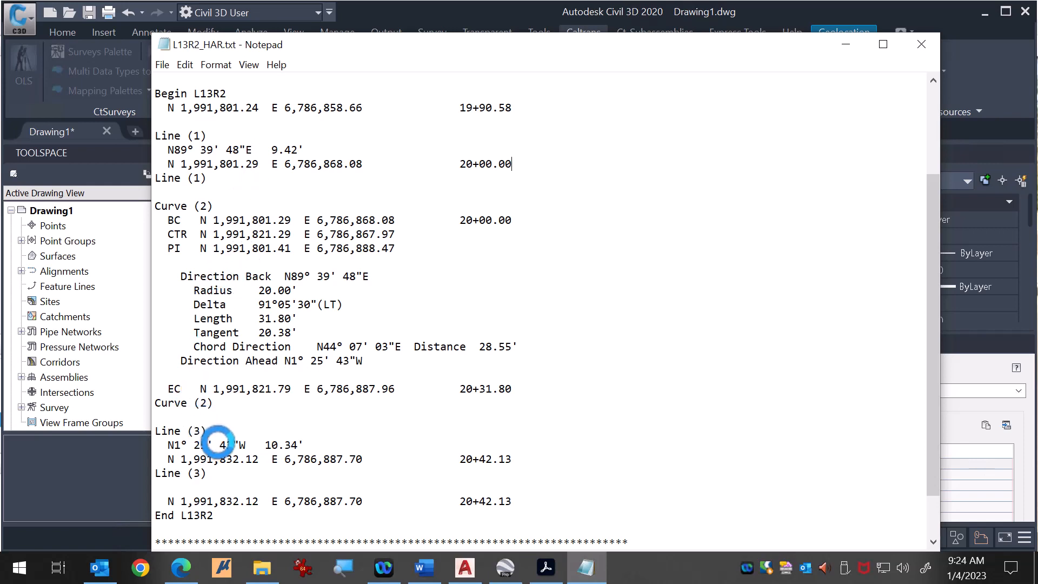
left_click_drag(156, 136, 207, 136)
left_click(153, 429)
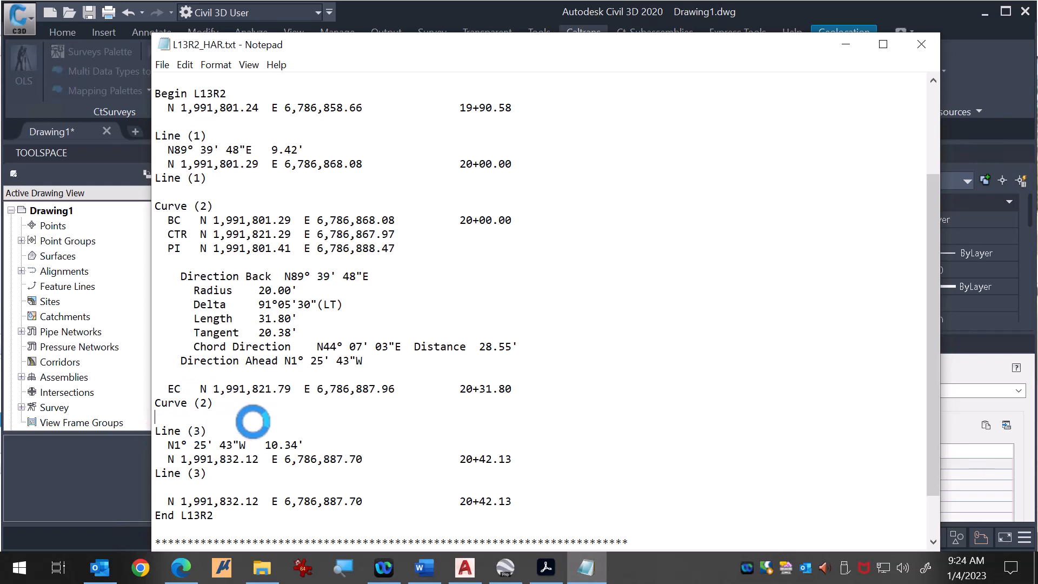
left_click(285, 445)
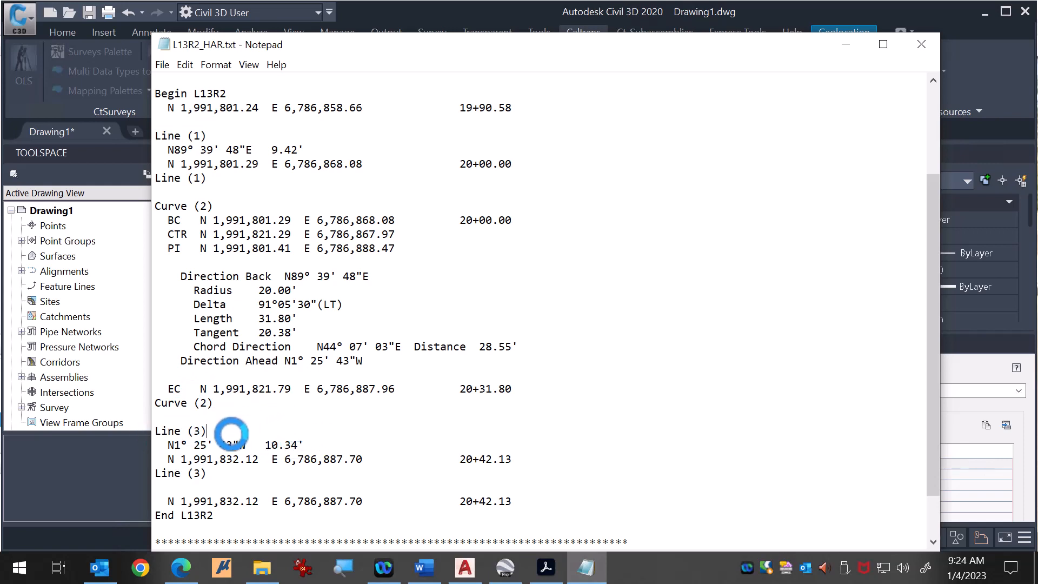
left_click(216, 427)
left_click(316, 448)
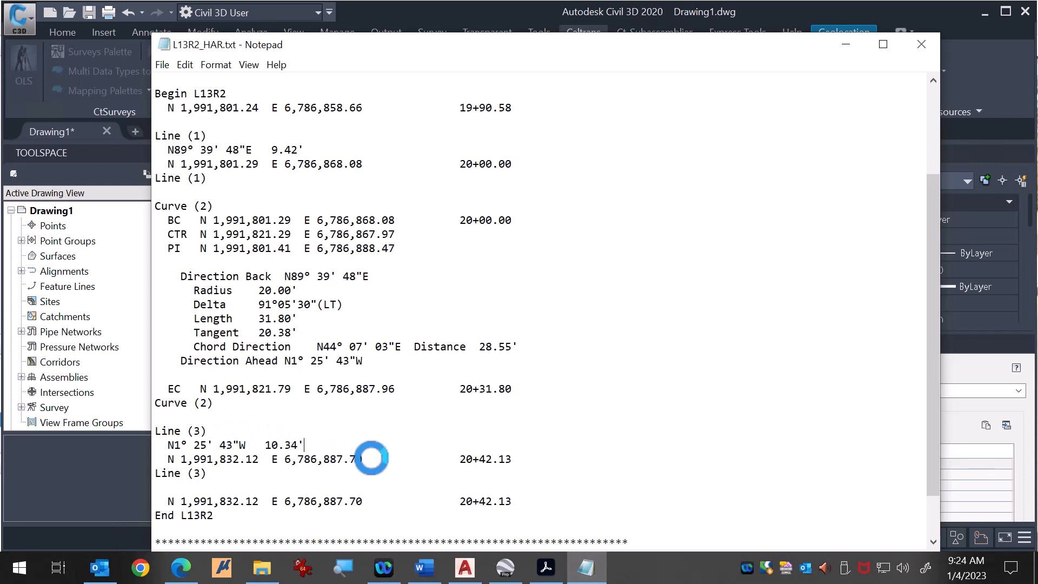
left_click_drag(374, 459, 352, 457)
left_click(290, 462)
left_click(257, 476)
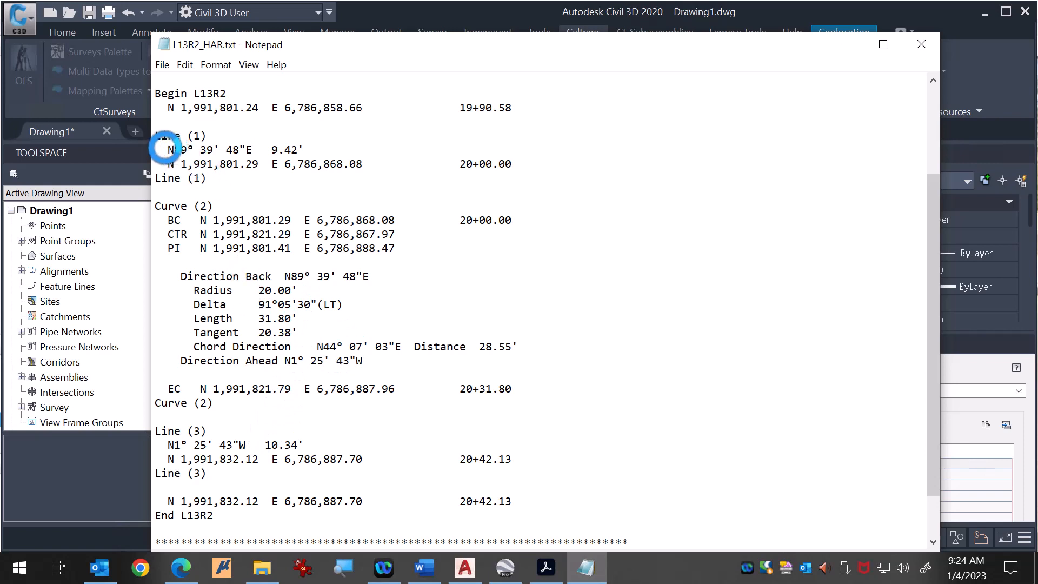
Step: Compare the bearings of Line (1) and Line (3) with the curve's Direction Back and Direction Ahead in the report
left_click_drag(165, 149, 254, 150)
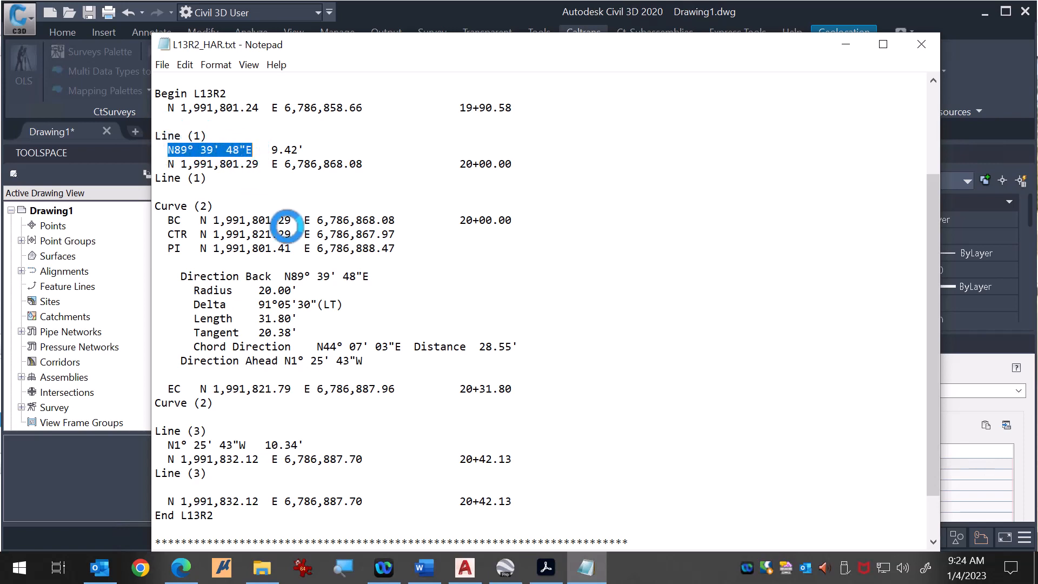
left_click_drag(284, 276, 369, 276)
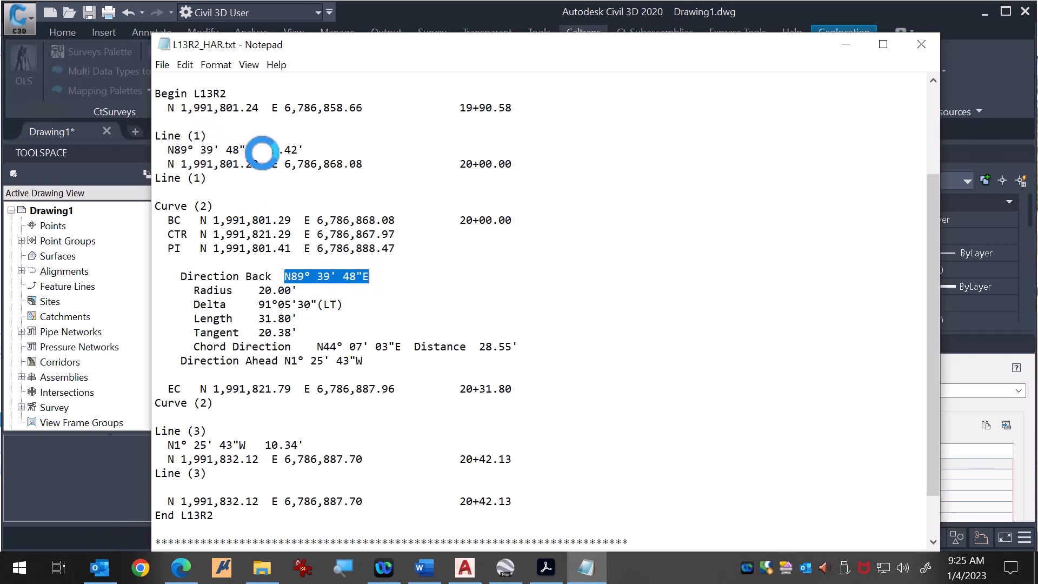
left_click(402, 281)
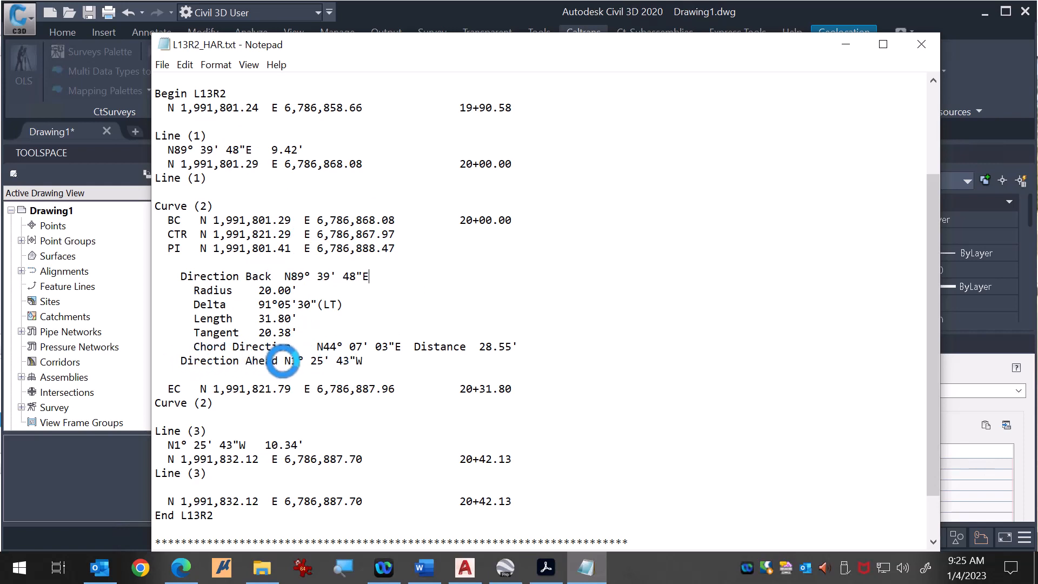
left_click_drag(283, 361, 366, 360)
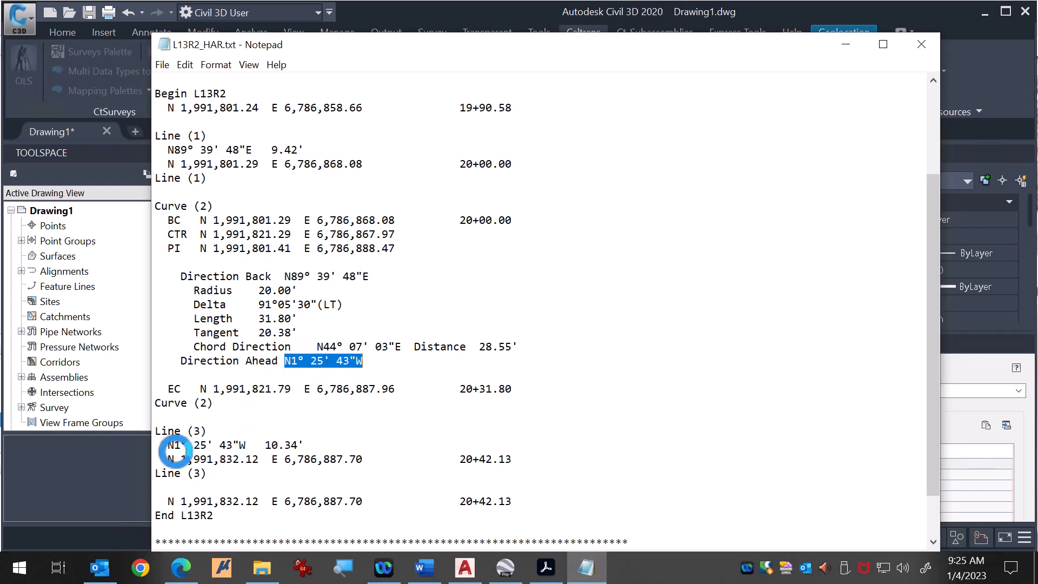
left_click_drag(197, 441, 248, 442)
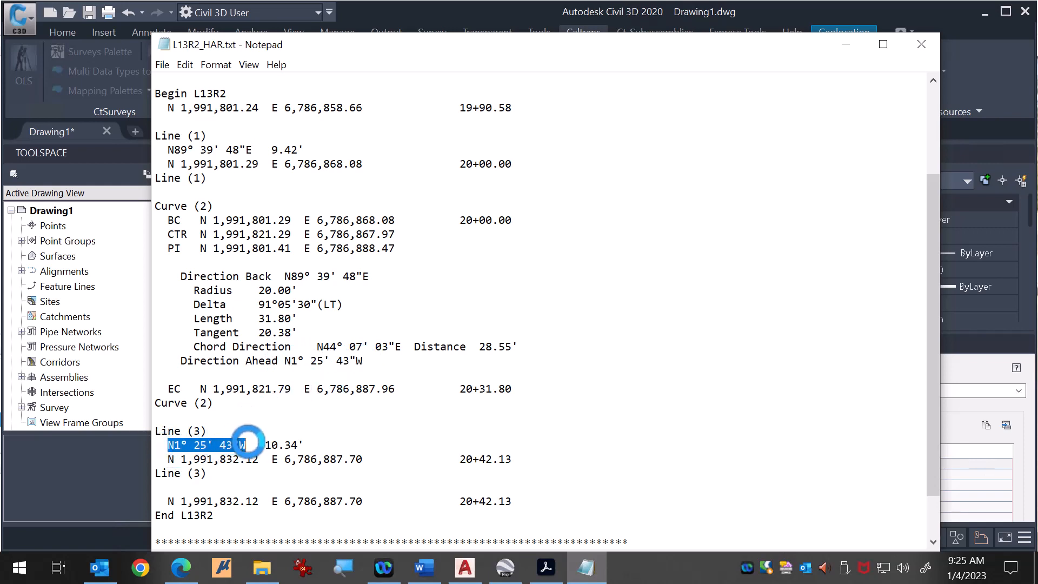
left_click(282, 430)
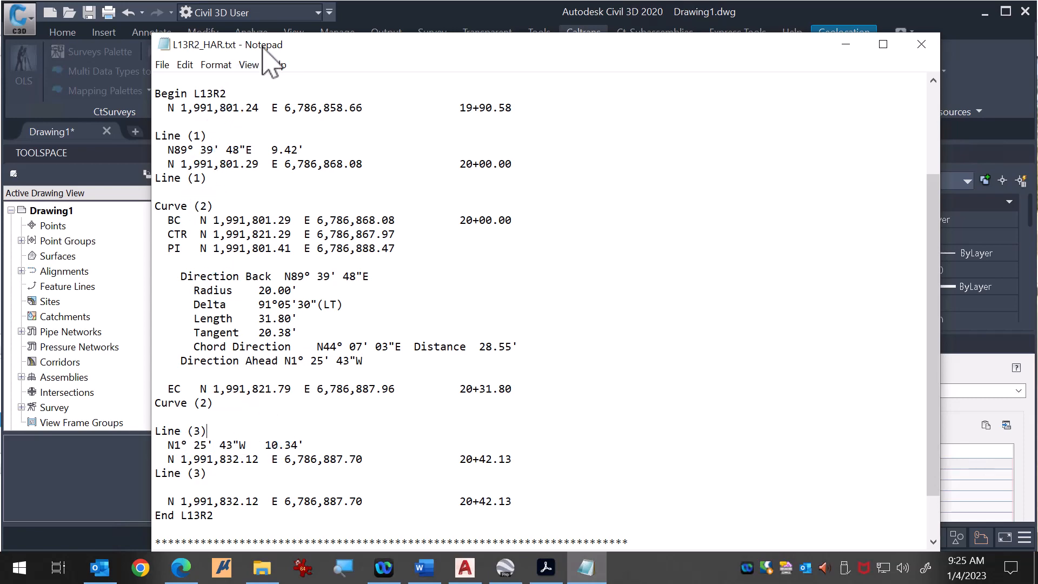
Step: Close the L13R2_HAR.txt report and finish the report creation
left_click_drag(270, 54, 195, 135)
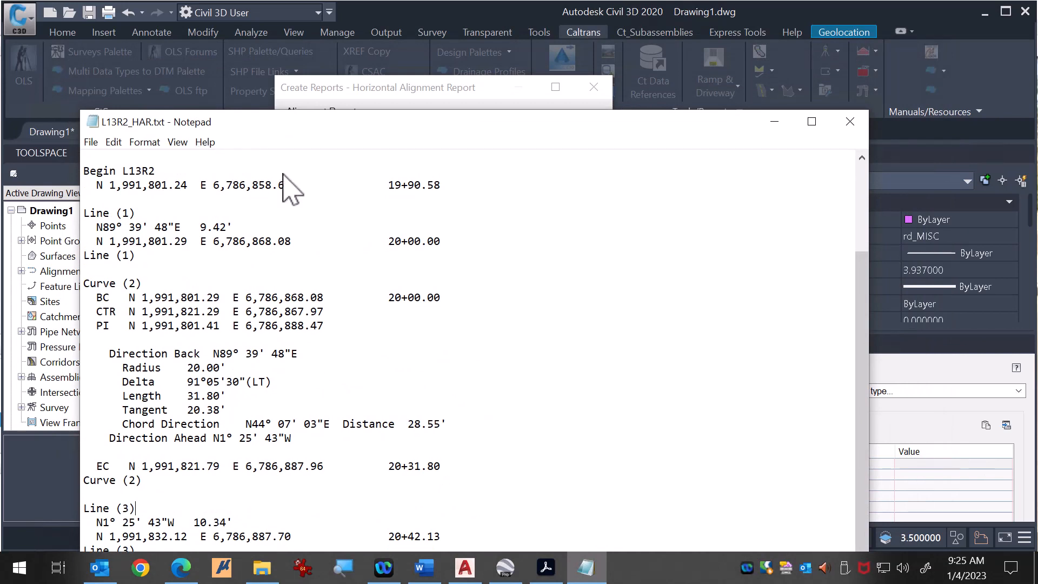
left_click(850, 121)
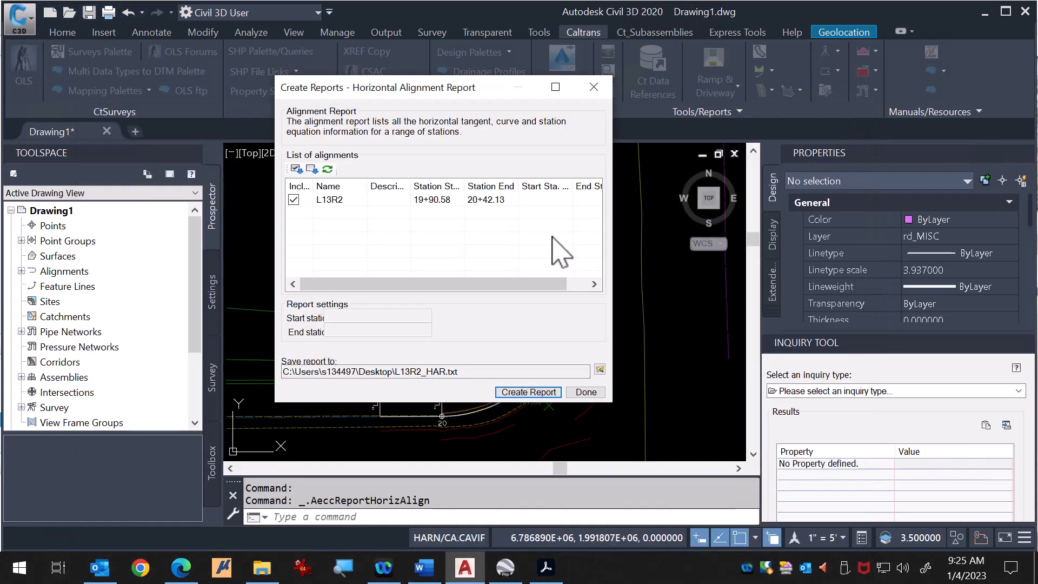
left_click(586, 392)
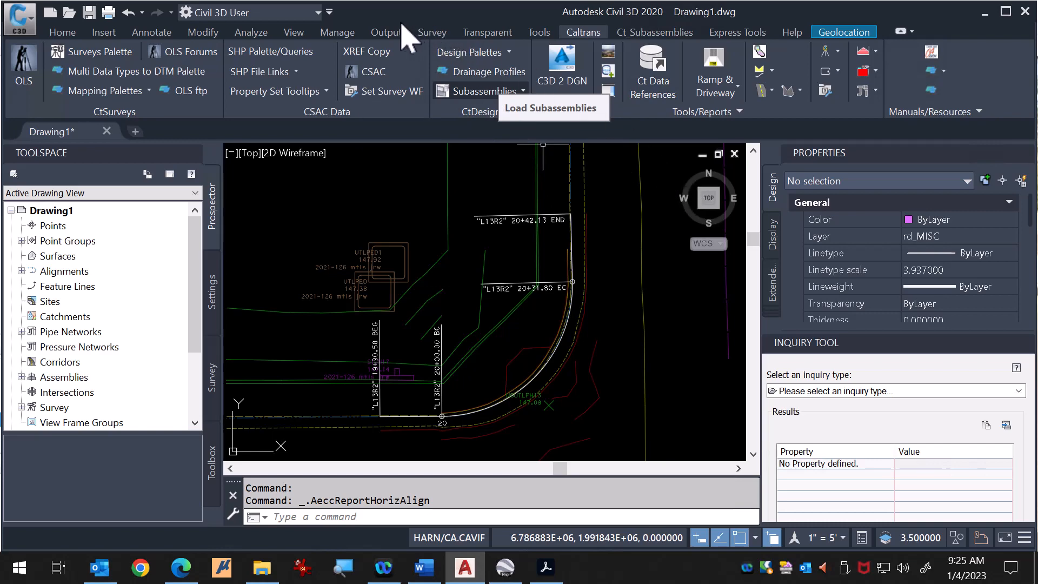
Step: Start a LandXML export that includes only the centerline alignment L13R2 with its subitems, and accept the object selection
left_click(388, 34)
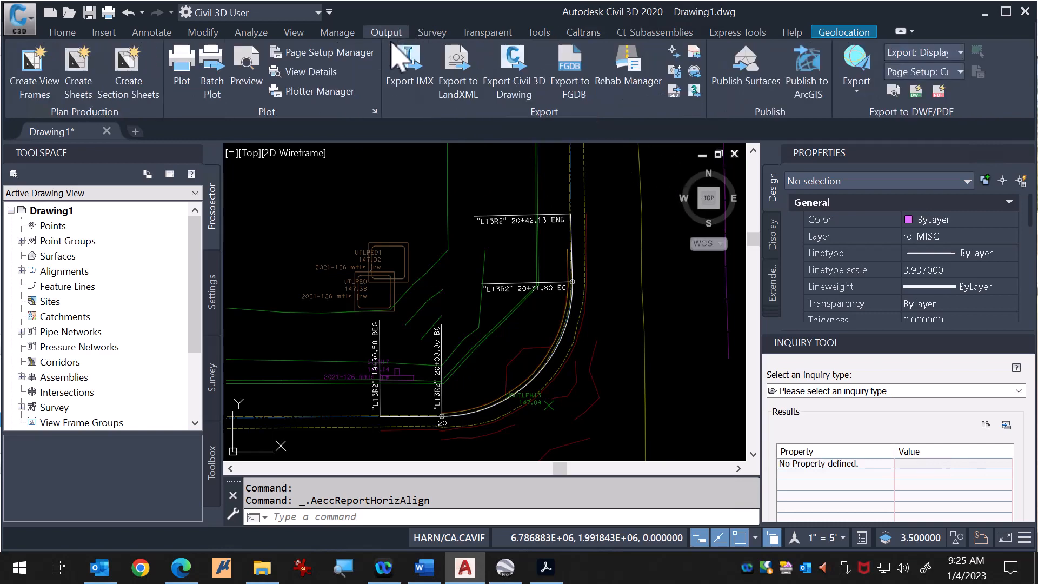
left_click(468, 96)
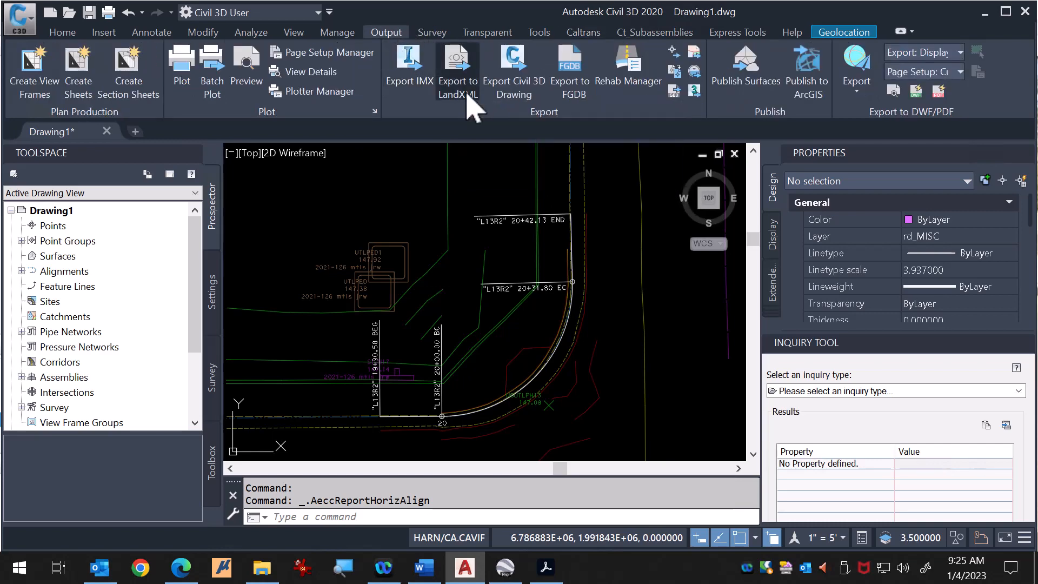
left_click_drag(457, 87, 332, 66)
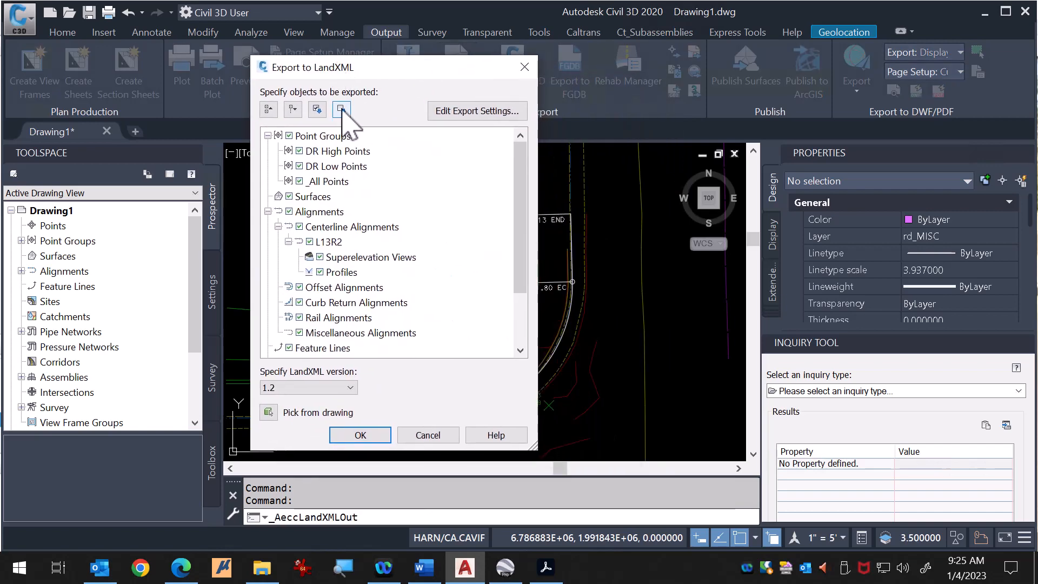
left_click(341, 110)
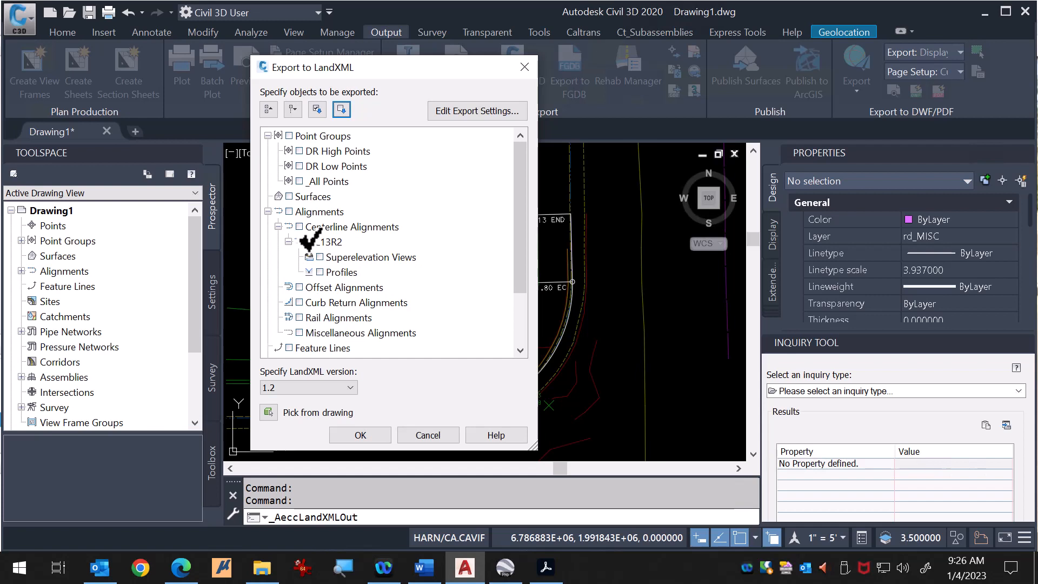
left_click(310, 242)
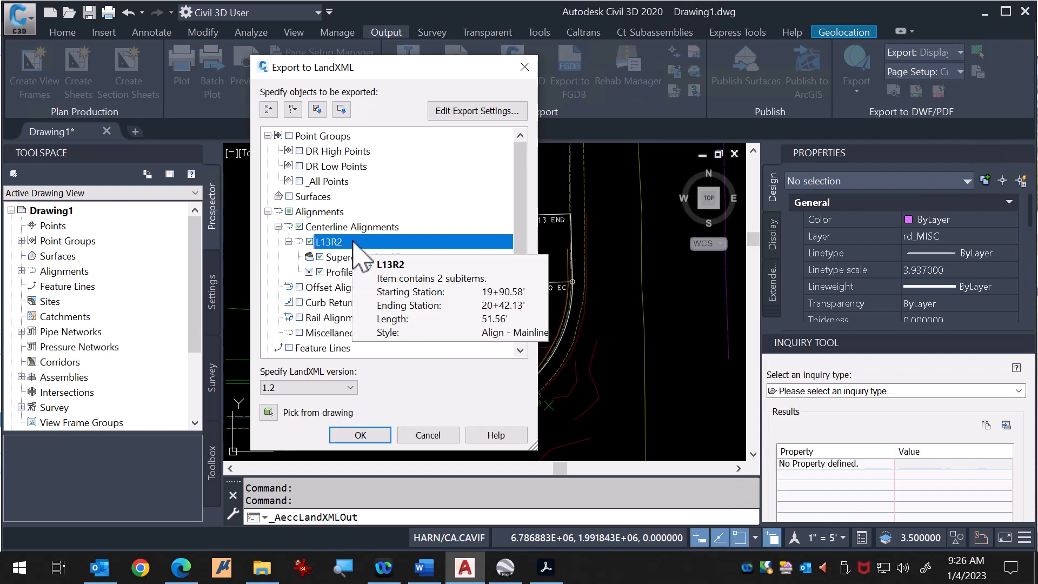
left_click(360, 436)
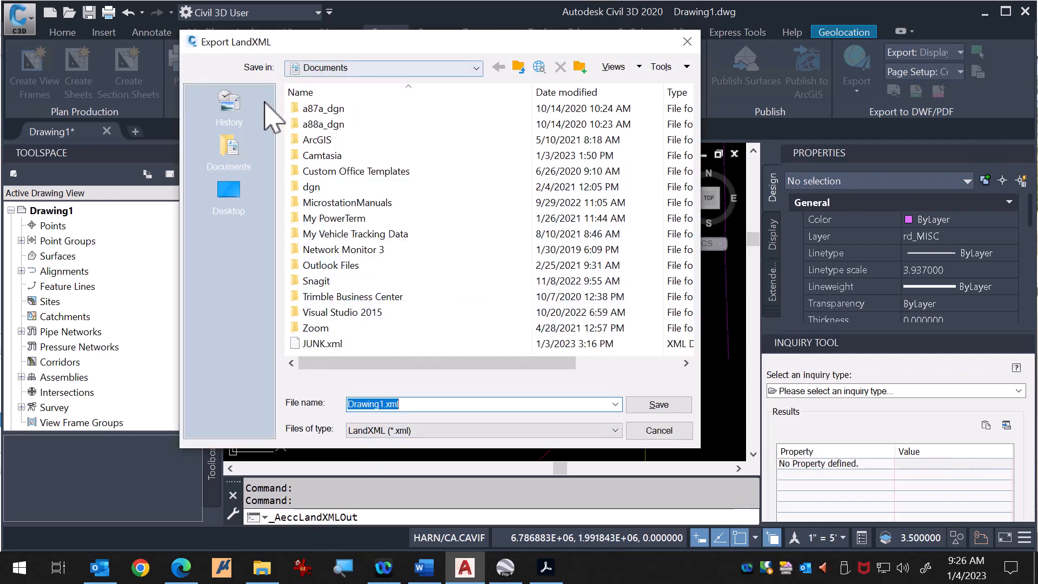
Step: Save the LandXML export to the Desktop as L13R2.xml
left_click(238, 200)
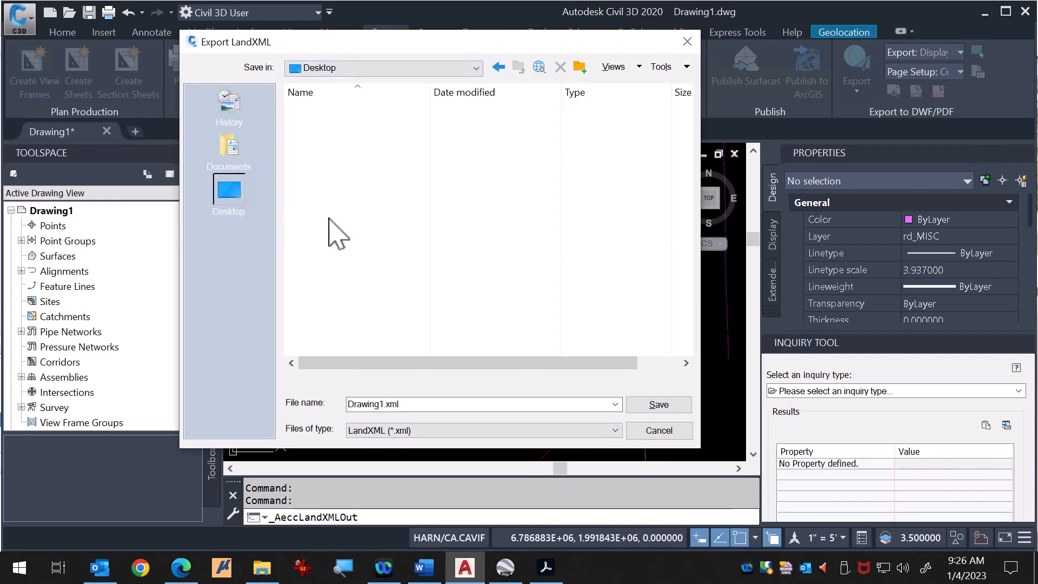
double_click(393, 407)
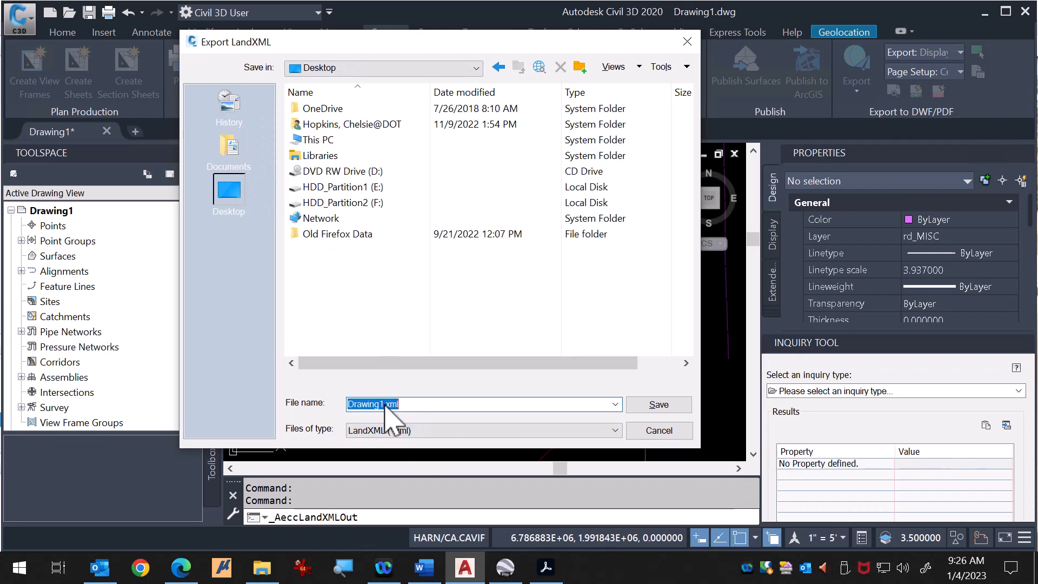
left_click_drag(383, 404, 234, 430)
type("L13R2")
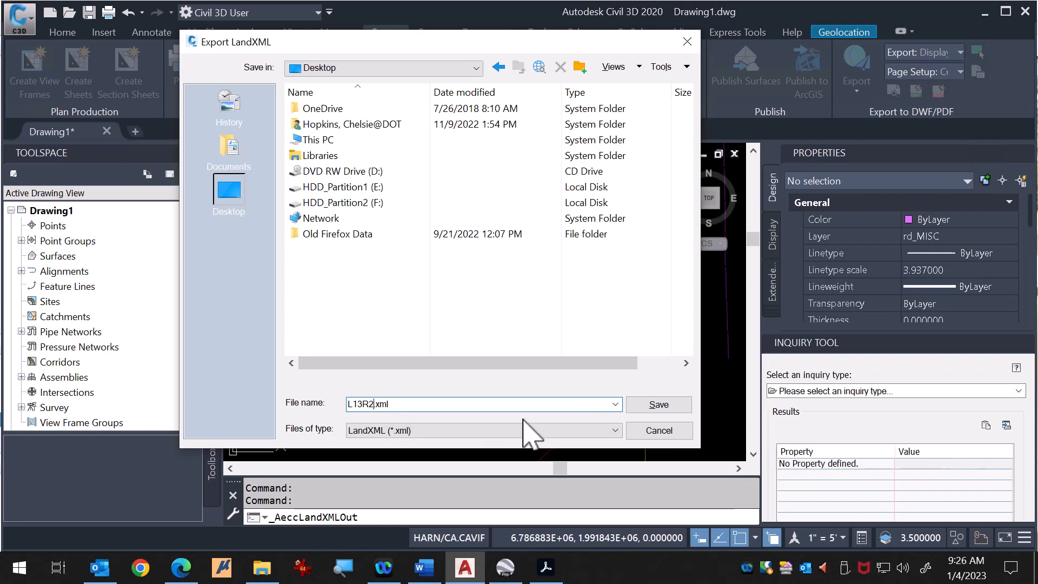
left_click(678, 404)
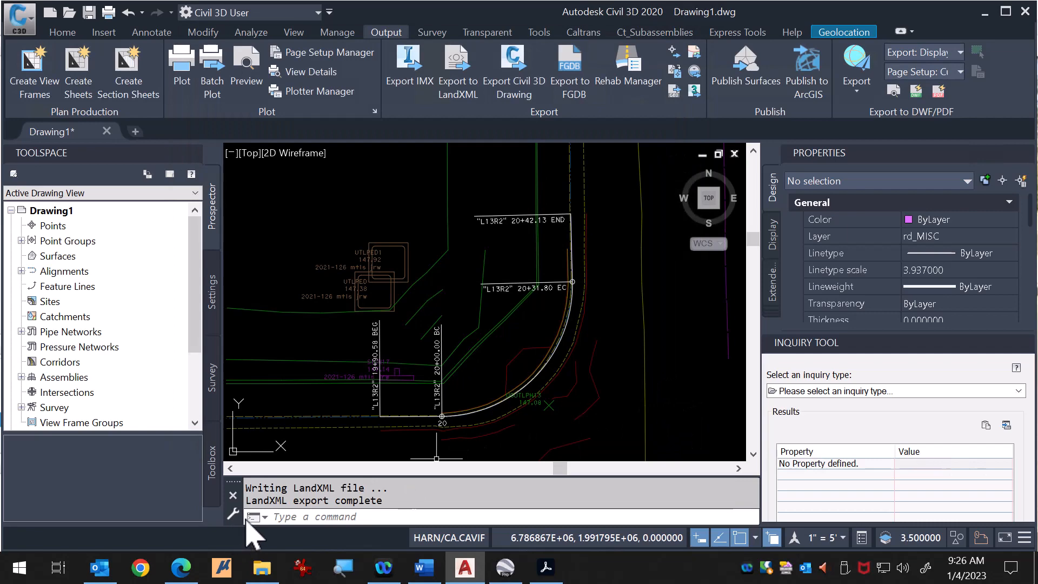
Step: Check the Desktop folder in File Explorer for L13R2.xml and L13R2_HAR.txt, and return to the Civil 3D drawing
left_click(271, 565)
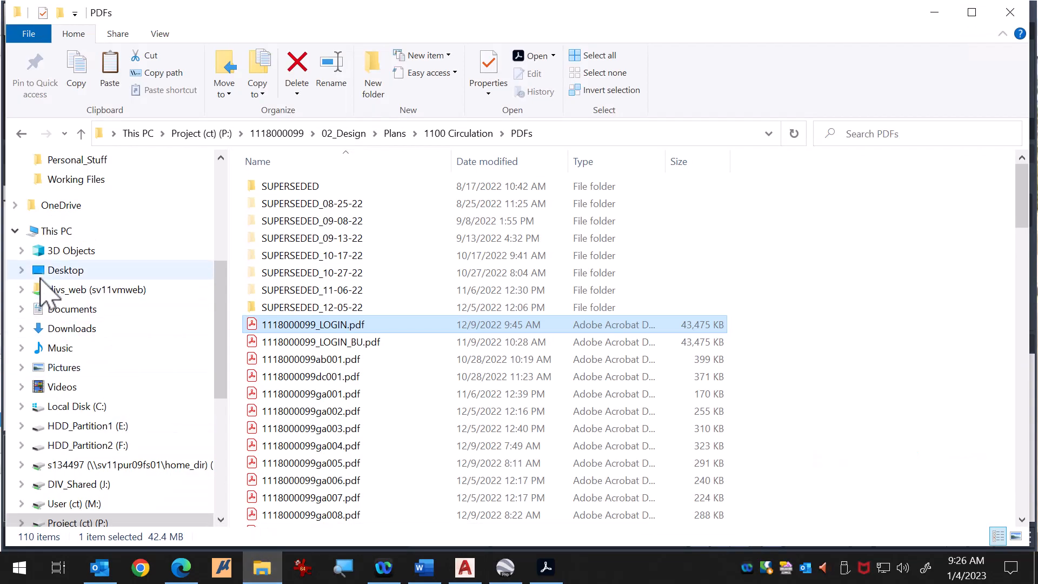
left_click(67, 269)
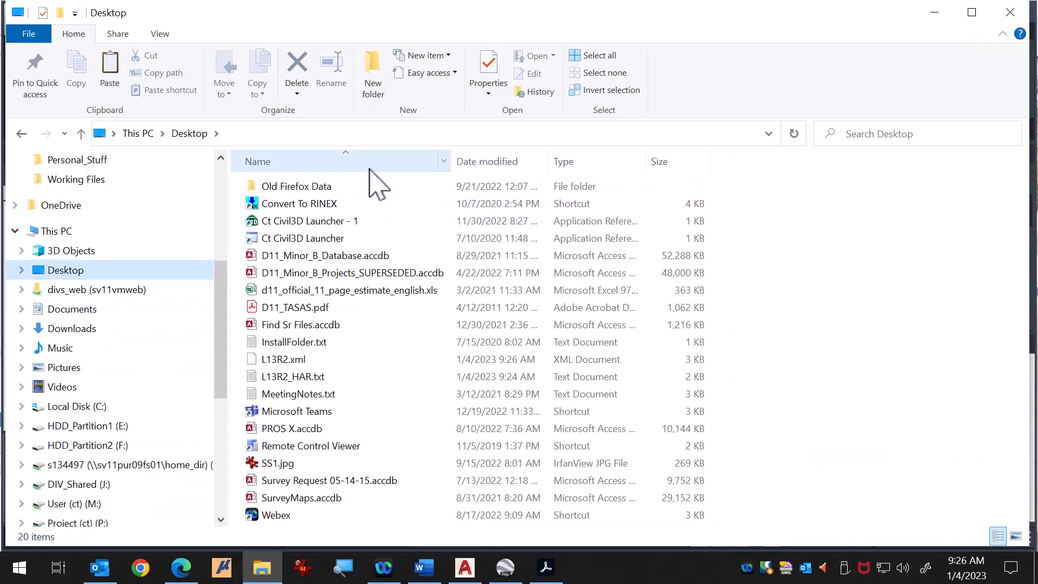
left_click(320, 361)
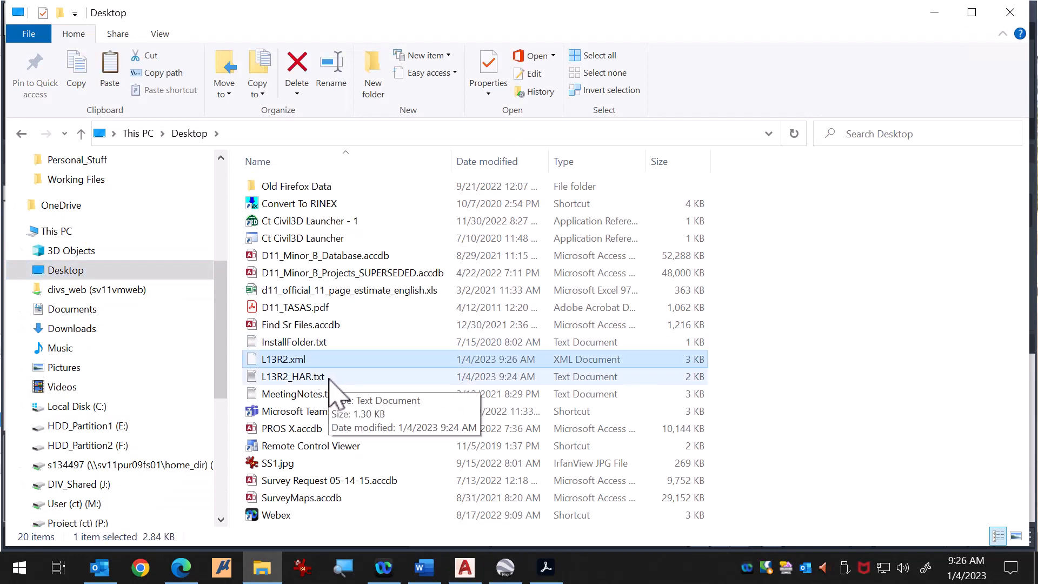
left_click(328, 378)
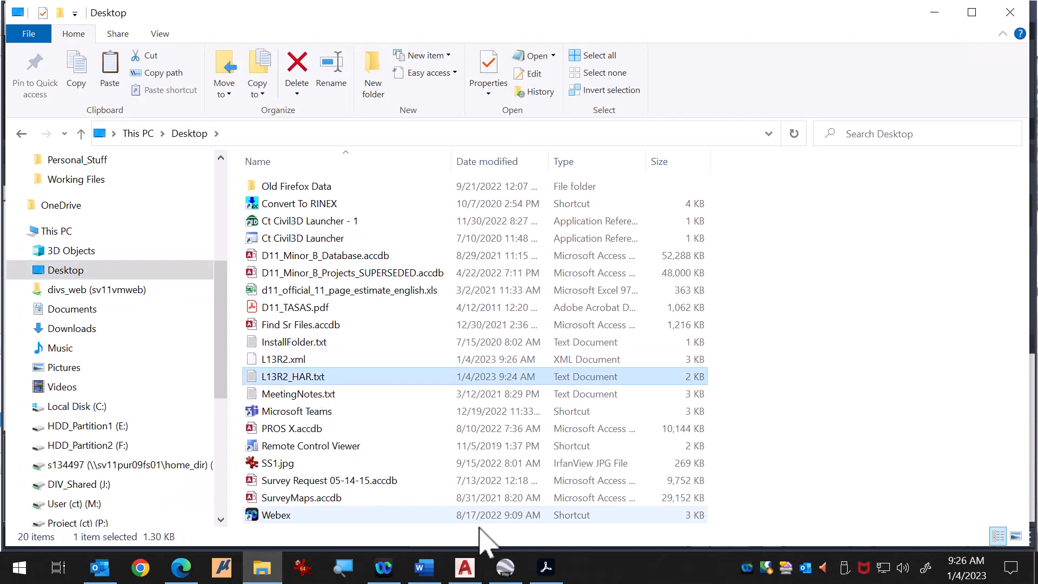
key("alt+Tab")
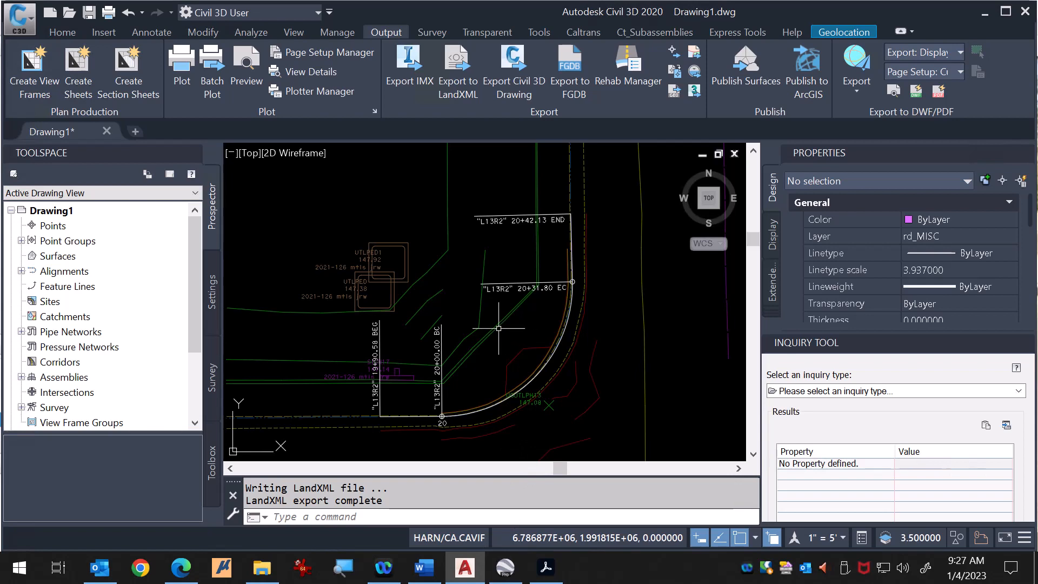
mouse_move(498, 328)
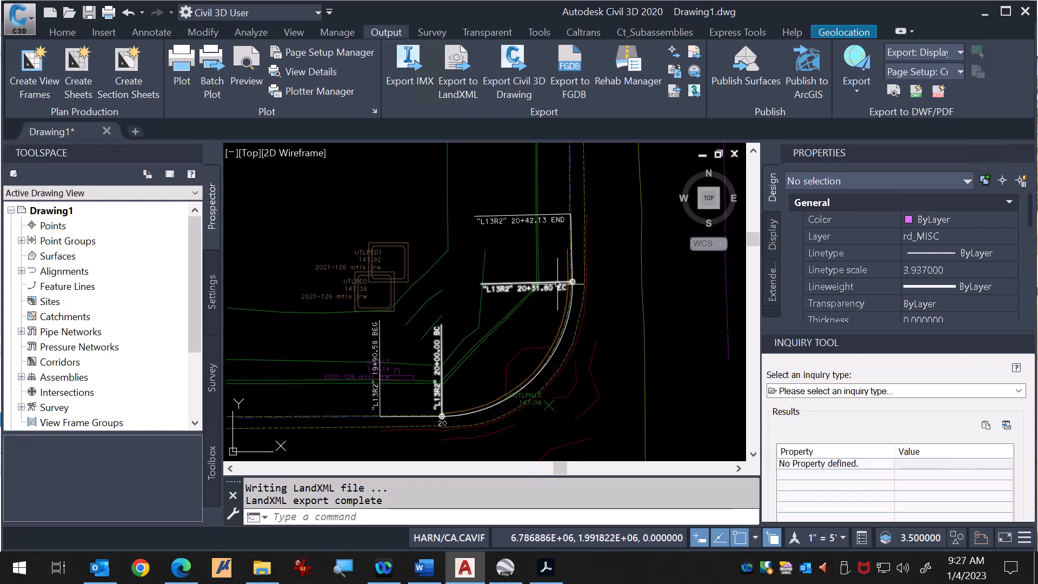